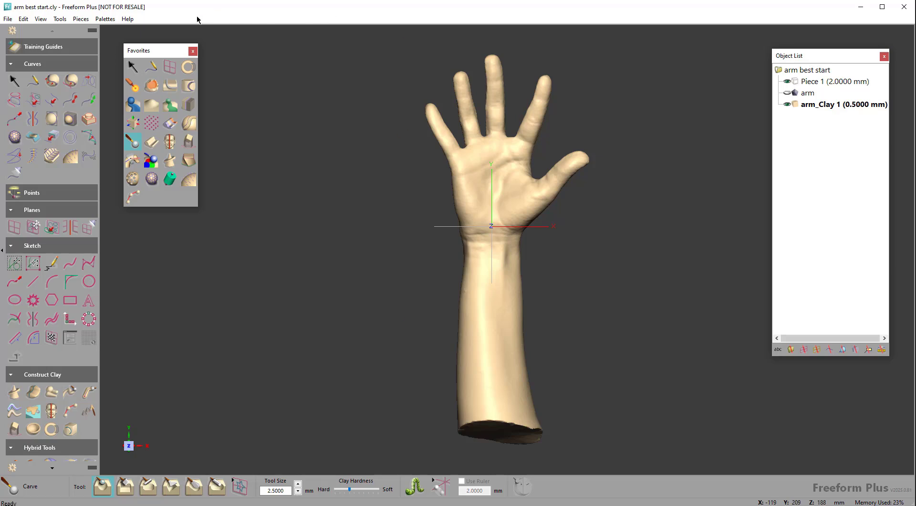
Step: Create a front plane on the arm clay and start a freehand curve sketch on it
click(170, 67)
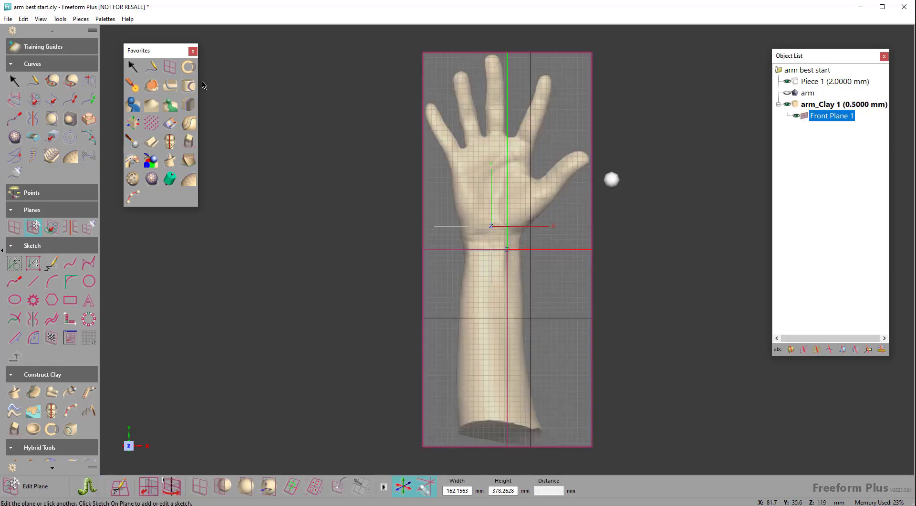
right_click(803, 117)
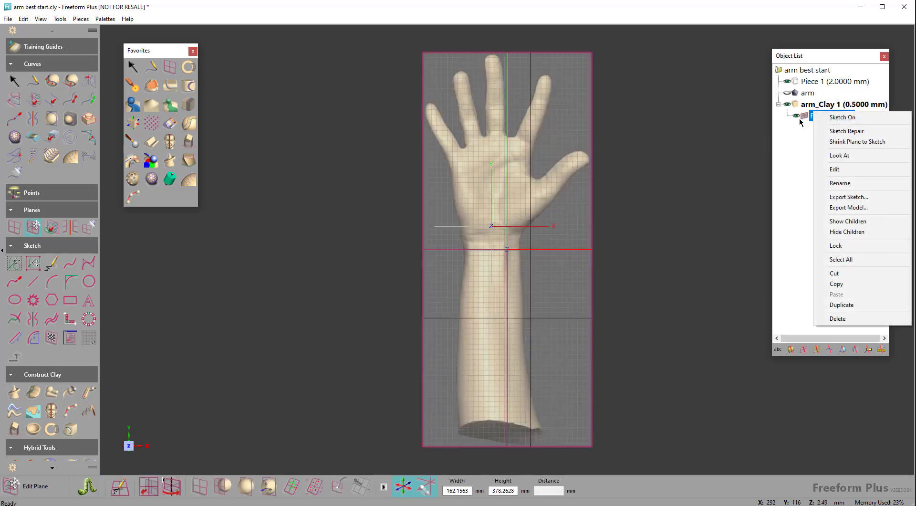
click(822, 118)
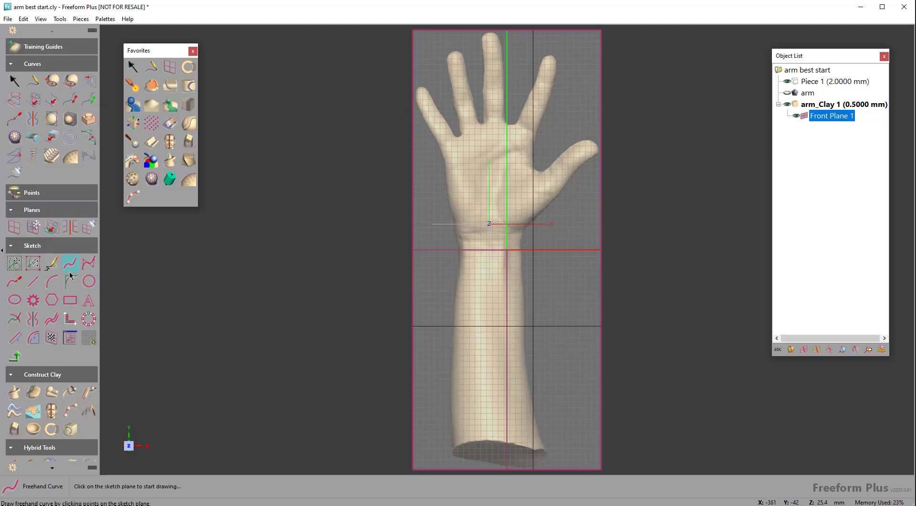
Step: Sketch a closed freehand curve about 661 mm long around the palm, thumb base and forearm
drag(419, 165, 533, 148)
click(579, 193)
click(569, 338)
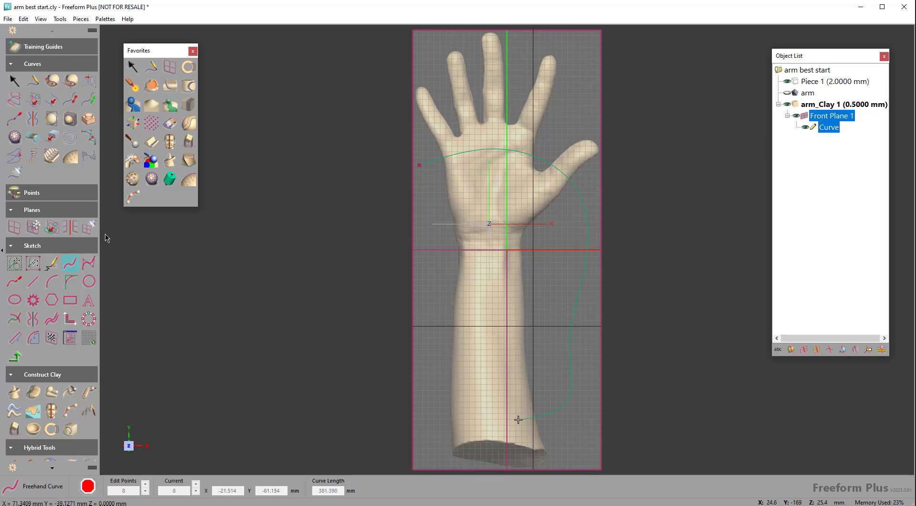
click(518, 418)
click(420, 165)
middle_drag(420, 165, 242, 119)
mouse_move(480, 139)
middle_down()
mouse_move(417, 176)
mouse_move(505, 192)
mouse_move(459, 184)
middle_up()
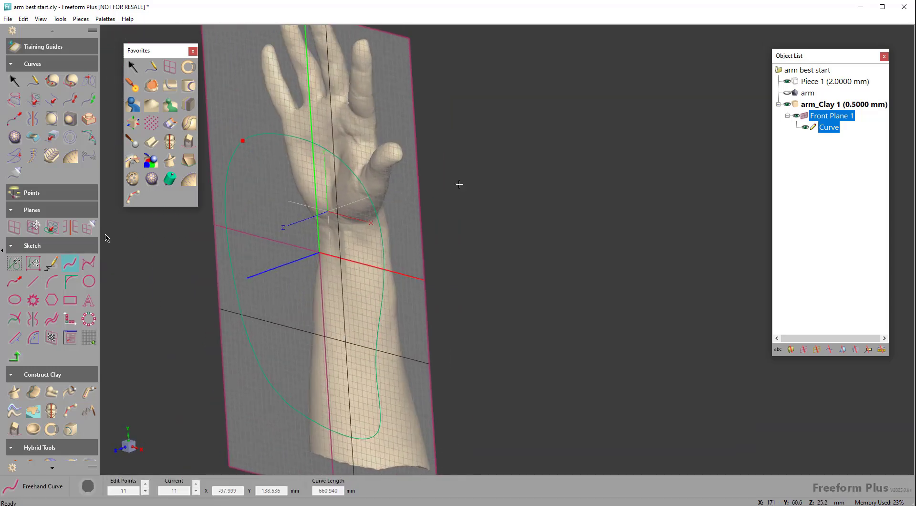
Step: Shell-cut the arm clay with the closed curve into a new clay piece, using about 86 mm plane distance, 3 mm thickness and 3 mm offset
click(189, 67)
click(337, 184)
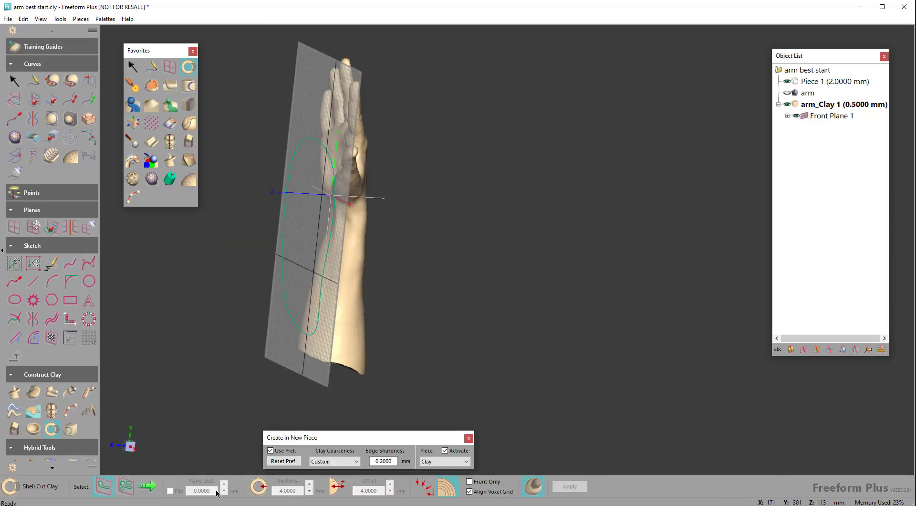
middle_drag(459, 117, 497, 472)
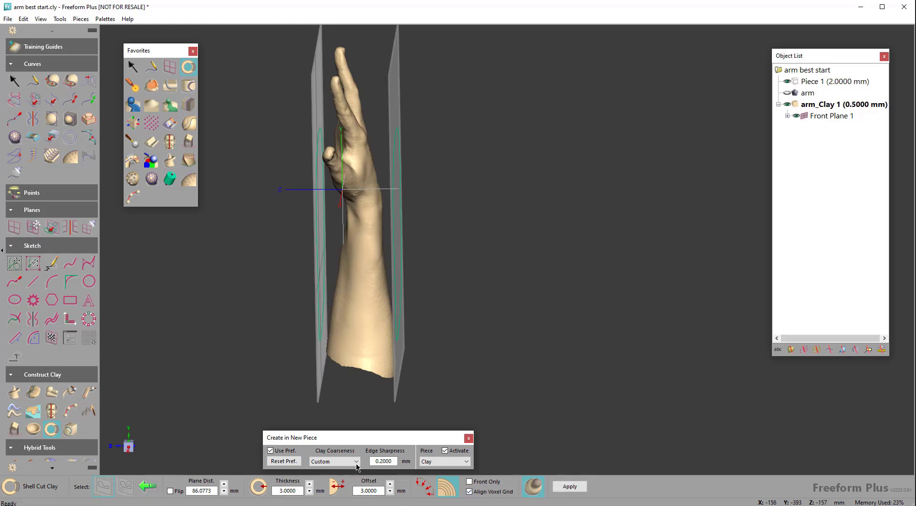
click(570, 486)
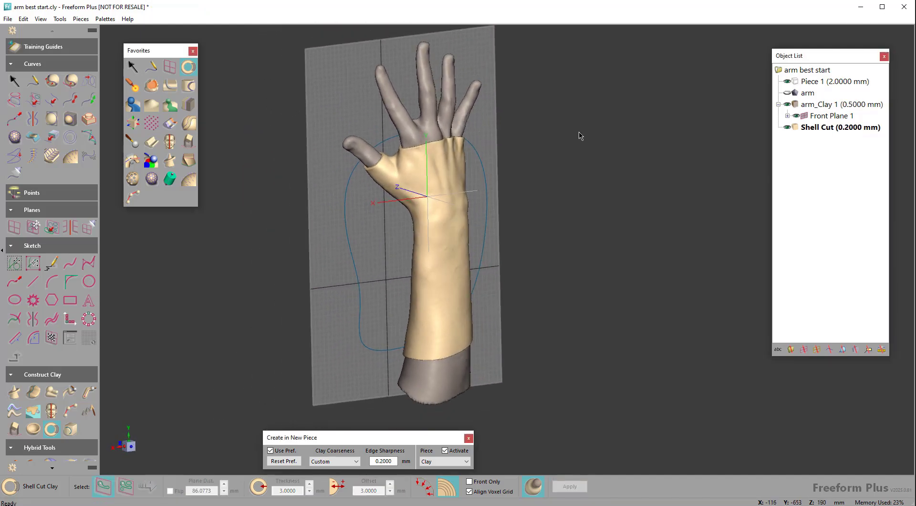
Step: Hide the arm clay and the front plane to inspect the shell cut on its own
middle_drag(579, 133, 501, 167)
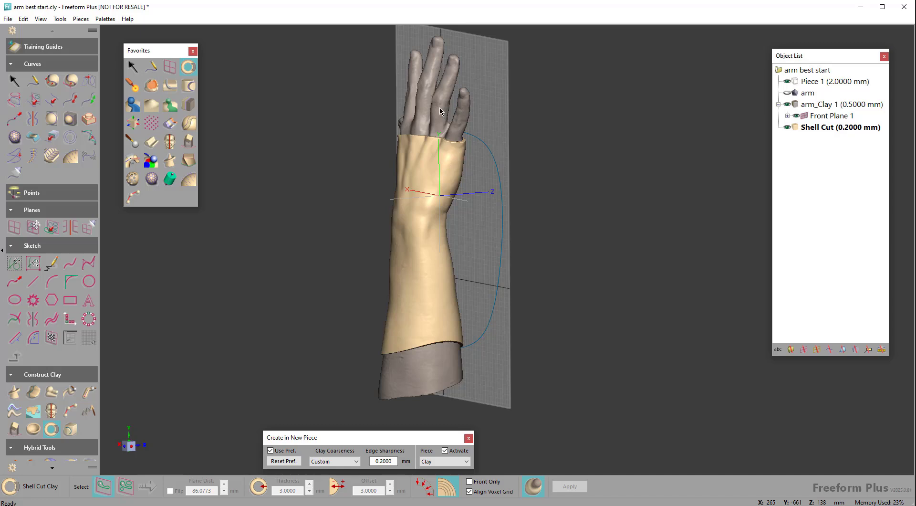
click(786, 104)
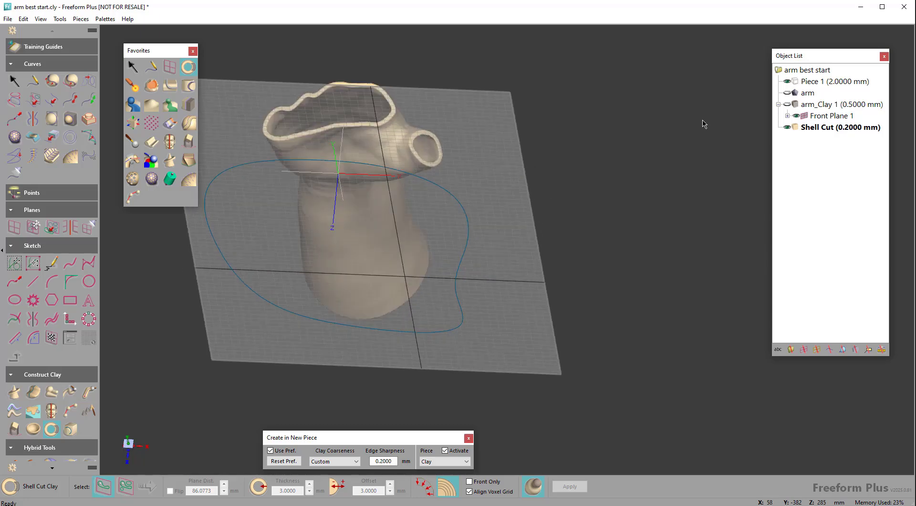
click(796, 116)
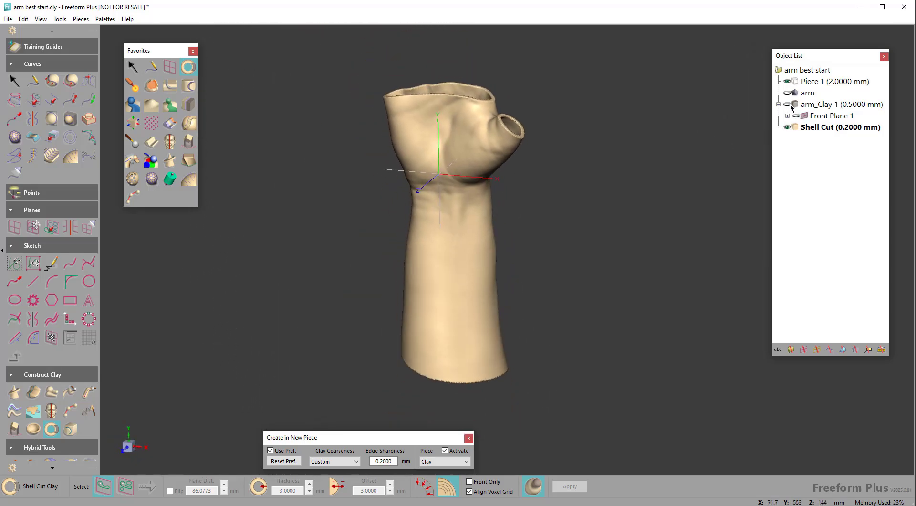
Step: Hide the shell cut piece, show the arm clay again and make it the active piece
click(788, 127)
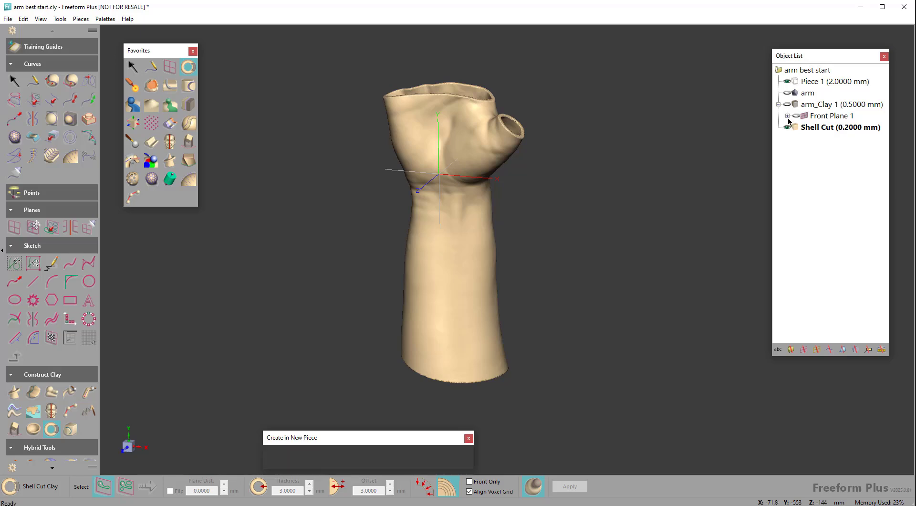
click(787, 104)
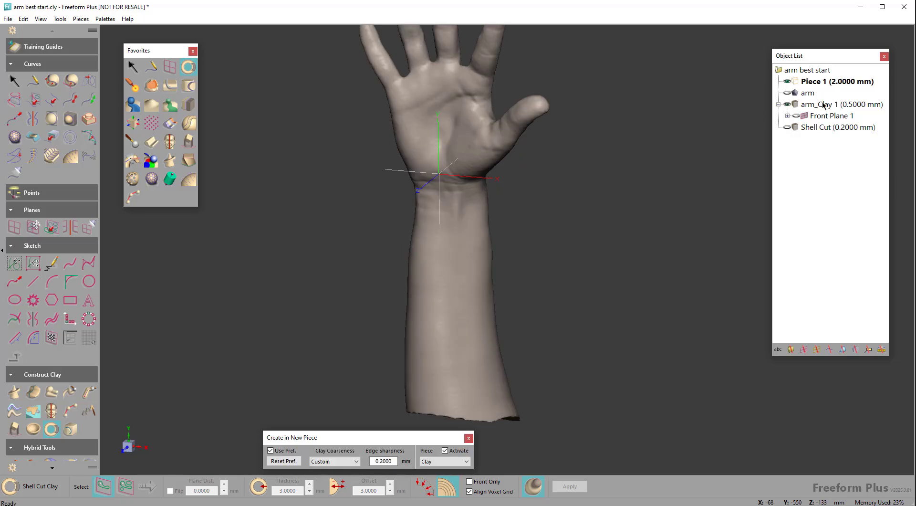
right_click(798, 104)
click(826, 107)
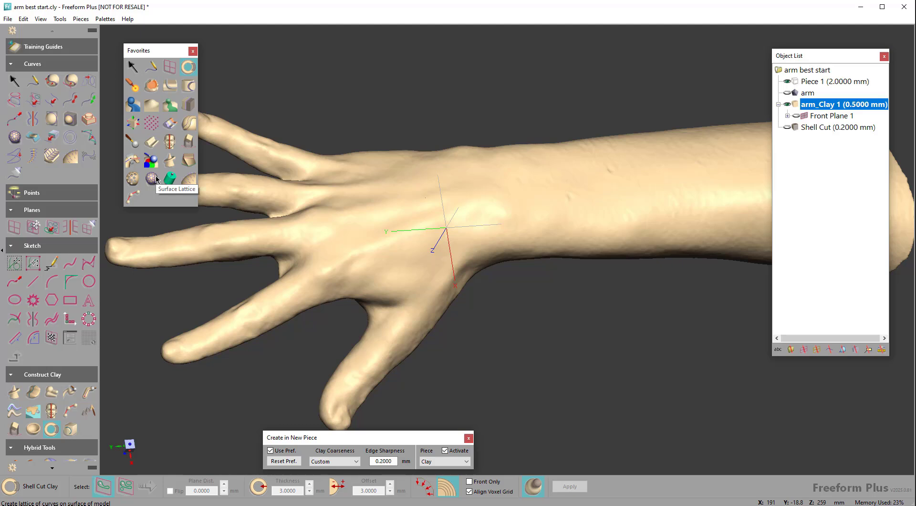
Step: Paint a Surface Lattice region on the back of the hand with a 20 mm brush and erase part of its edge
click(156, 179)
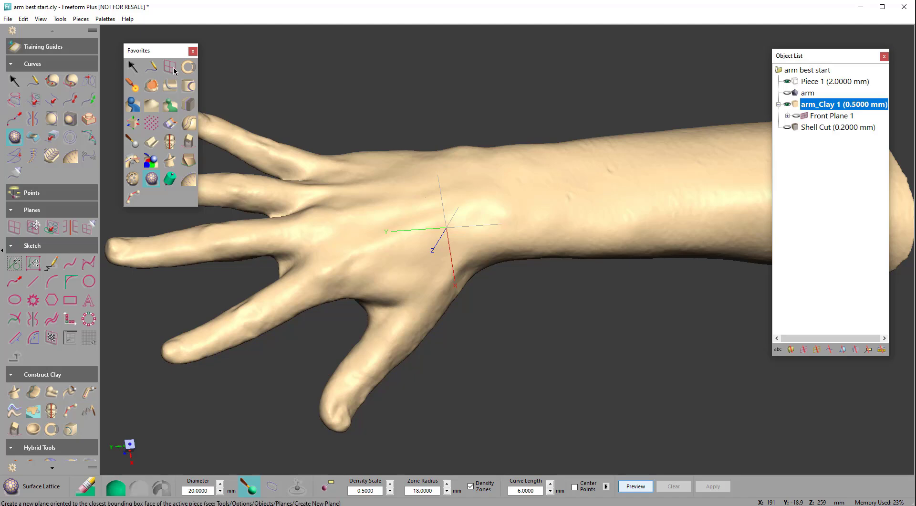
mouse_move(145, 459)
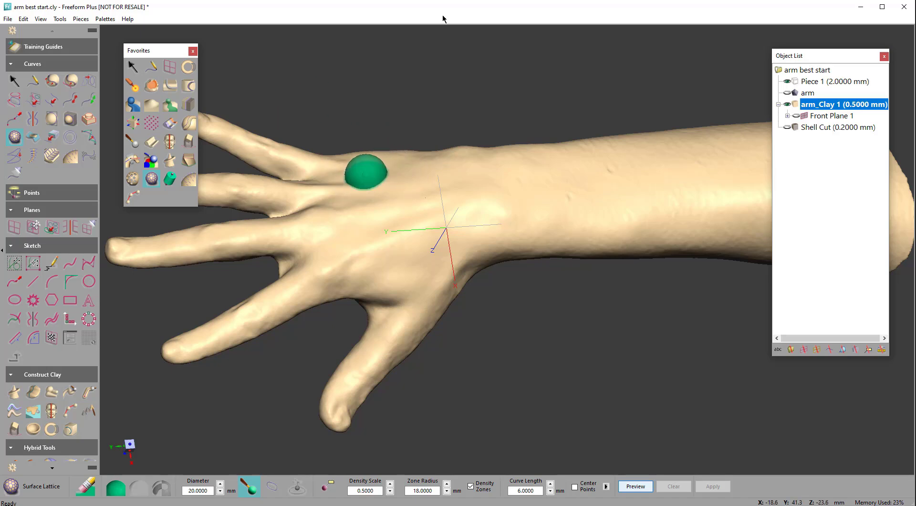
mouse_move(367, 173)
mouse_down()
mouse_move(358, 192)
mouse_move(401, 272)
mouse_move(388, 216)
mouse_move(419, 213)
mouse_move(424, 241)
mouse_move(407, 183)
mouse_move(386, 170)
mouse_move(462, 170)
mouse_move(450, 219)
mouse_move(411, 269)
mouse_move(372, 227)
mouse_move(353, 189)
mouse_move(356, 171)
mouse_move(402, 174)
mouse_up()
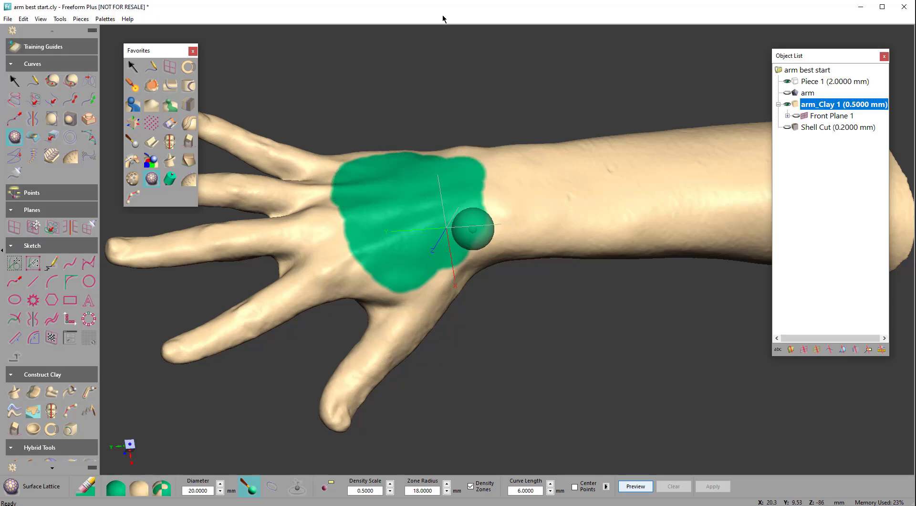
middle_drag(500, 230, 537, 265)
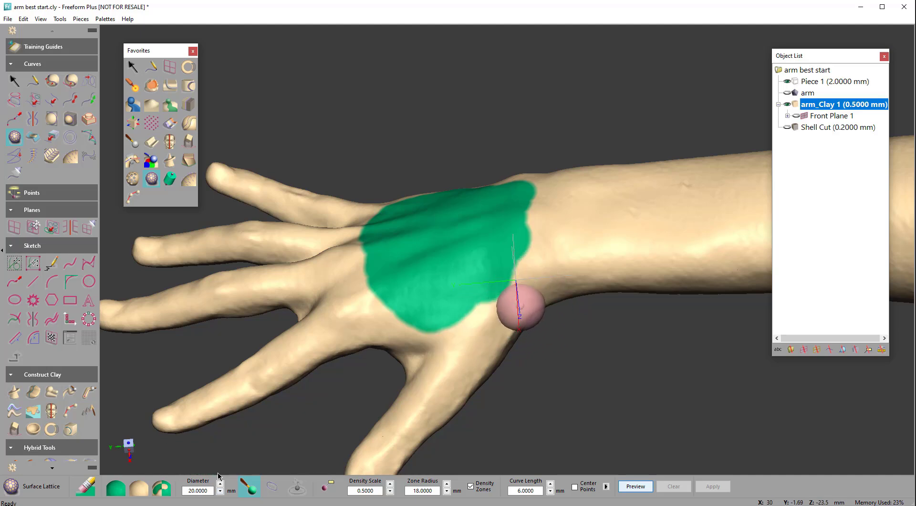
mouse_move(522, 305)
ctrl+mouse_down()
mouse_move(502, 297)
mouse_move(520, 265)
mouse_move(486, 301)
mouse_move(425, 334)
mouse_move(527, 239)
mouse_move(429, 313)
mouse_move(380, 313)
ctrl+mouse_up()
middle_drag(586, 163, 604, 273)
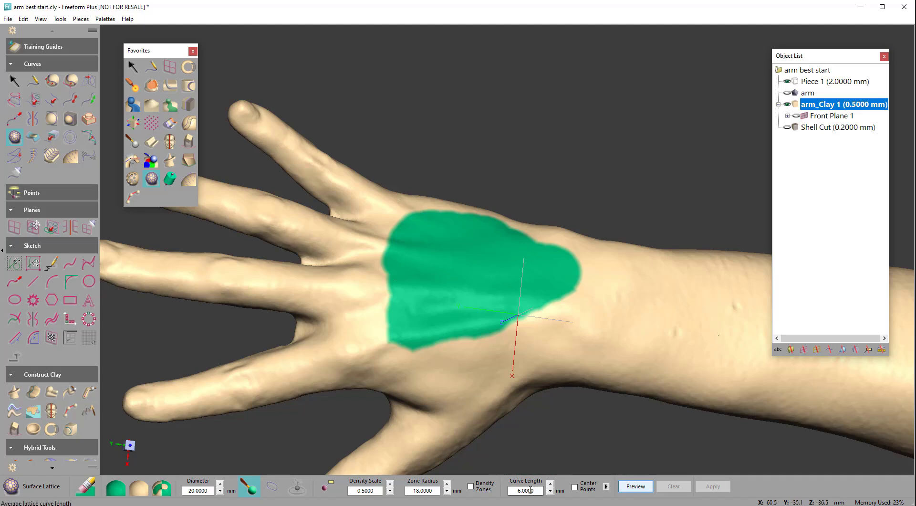
Step: Preview and apply the surface lattice with density zones off and a curve length of 6 mm
click(631, 489)
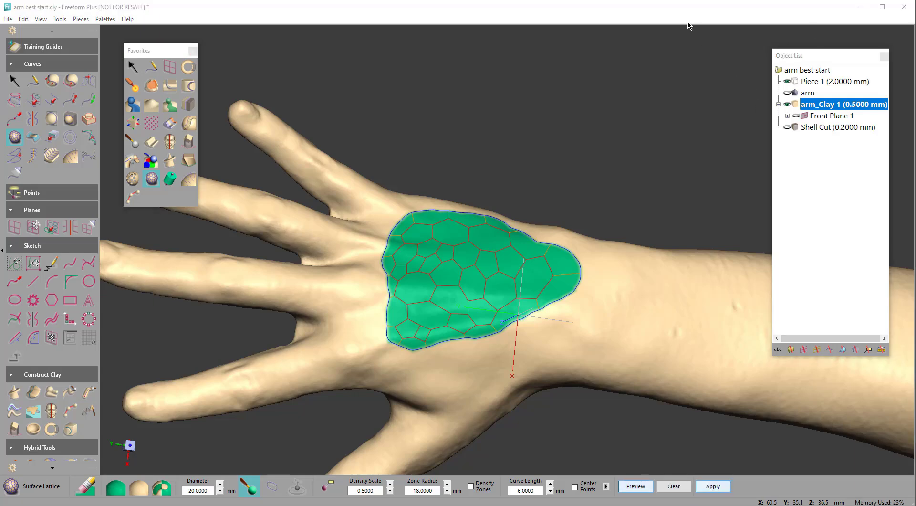
scroll(528, 219, up, 5)
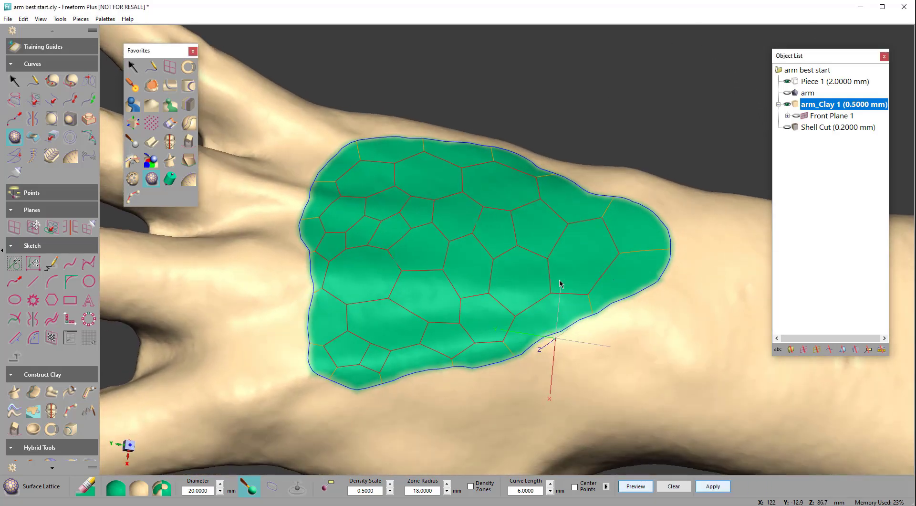
middle_drag(559, 284, 568, 322)
scroll(568, 323, down, 2)
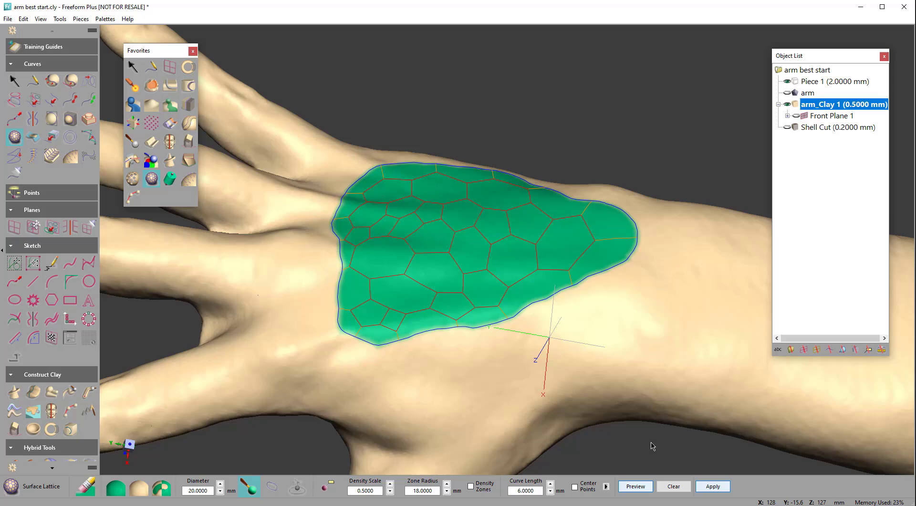
click(711, 486)
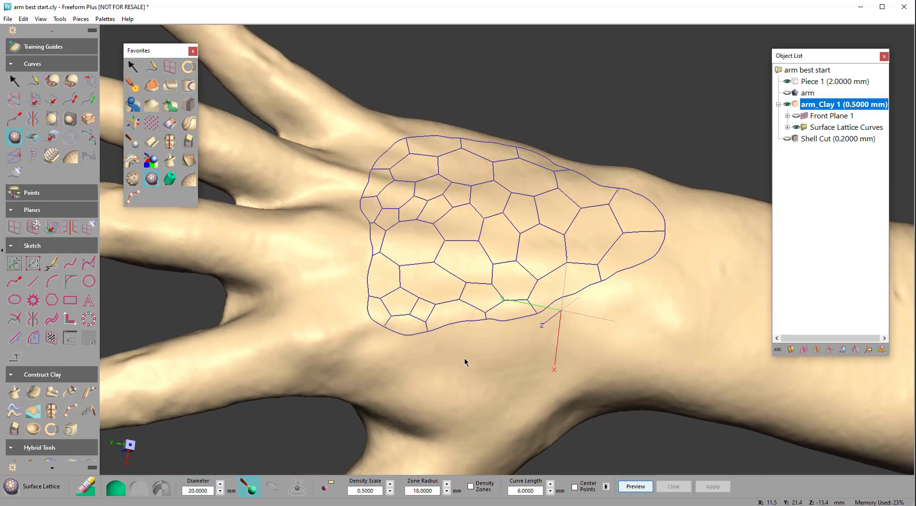
Step: Examine the lattice's boundary curve and one of its inner line segments for their edit points
click(135, 66)
click(446, 138)
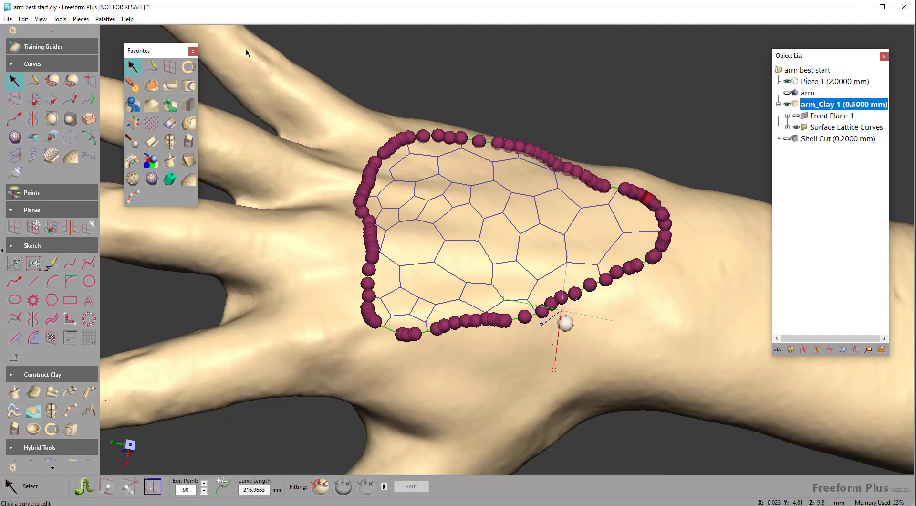
click(527, 230)
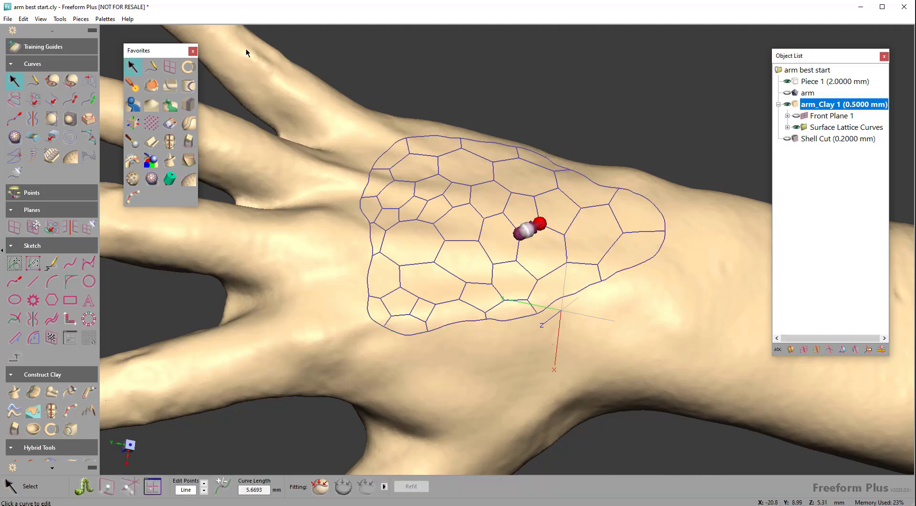
click(605, 102)
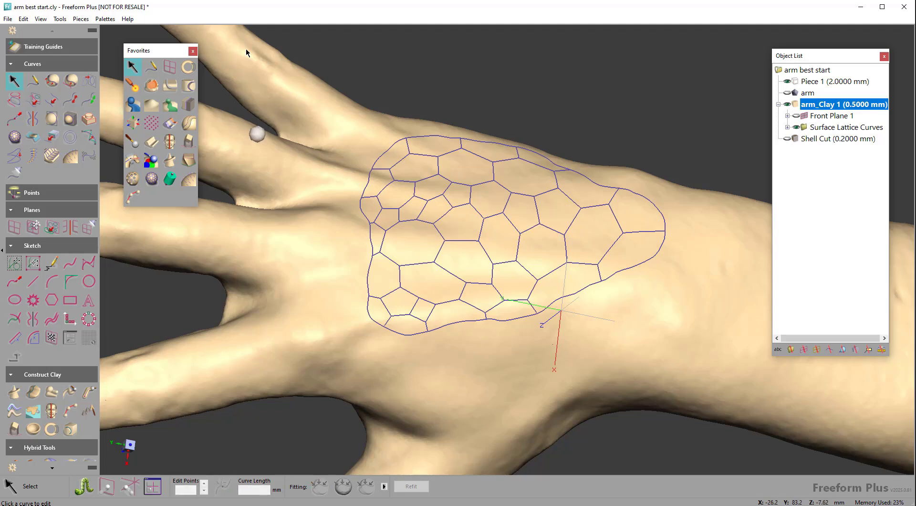
Step: Try a square-profile Ridge with surface orientation along the lattice's boundary curve
click(171, 86)
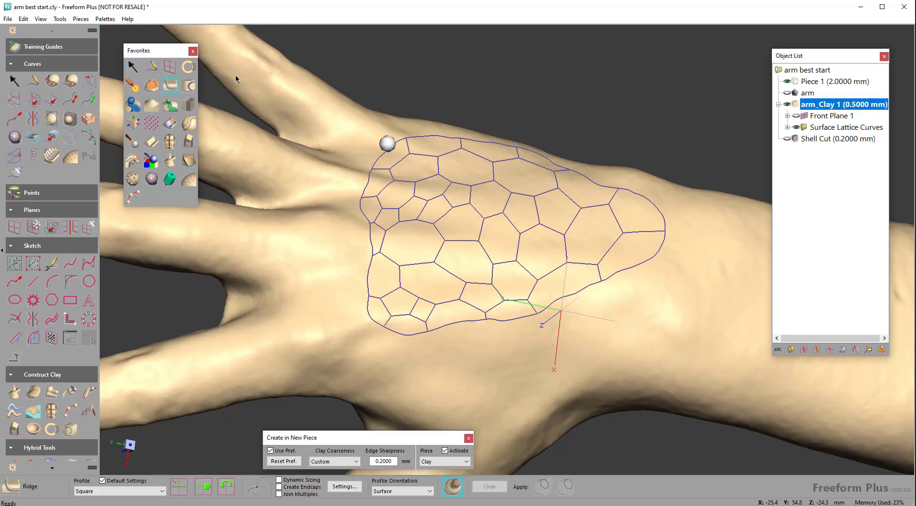
click(393, 145)
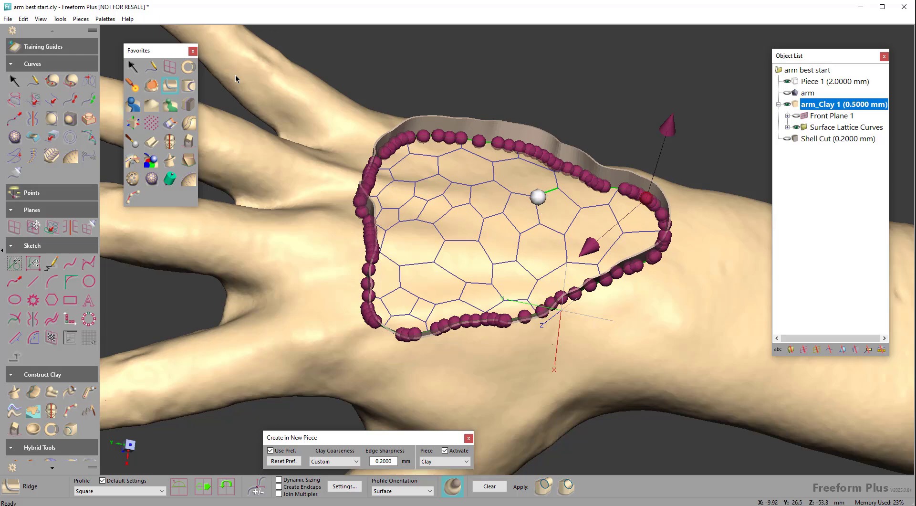
middle_drag(548, 197, 523, 162)
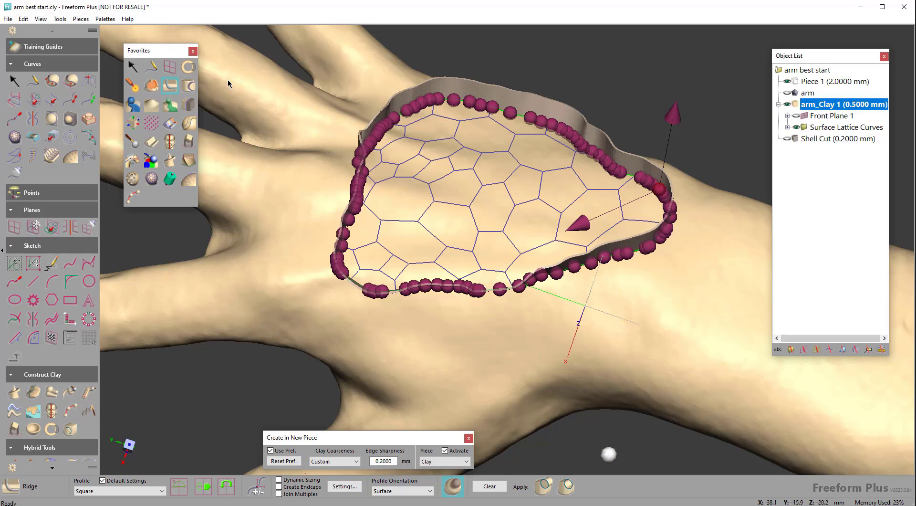
click(140, 69)
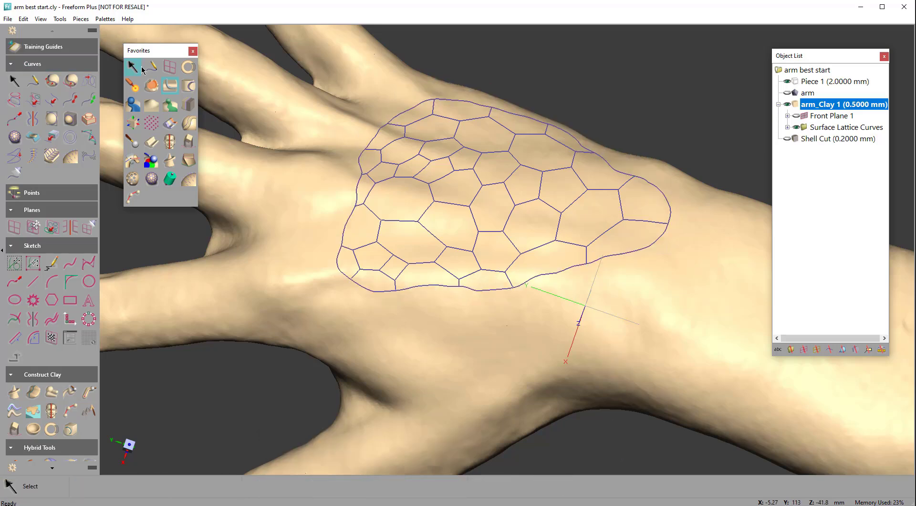
Step: Undo the surface lattice curves on the back of the hand
key(ctrl+z)
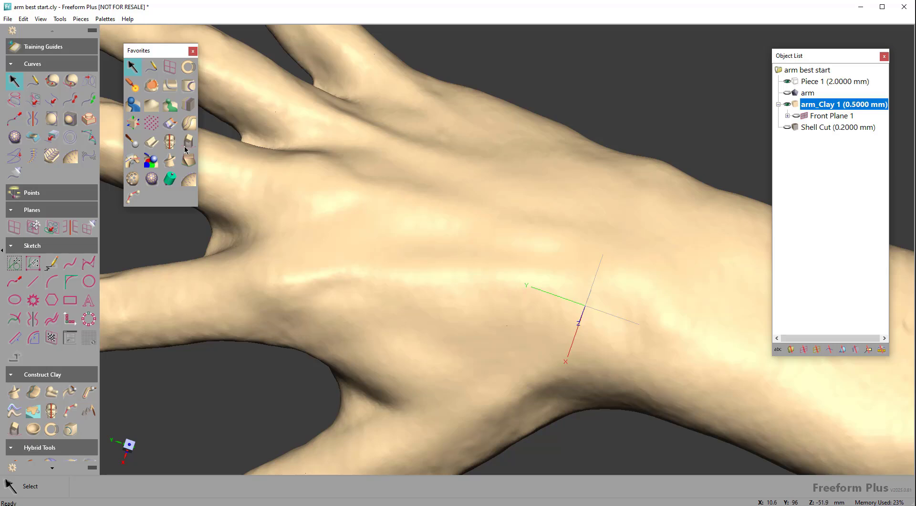
click(150, 180)
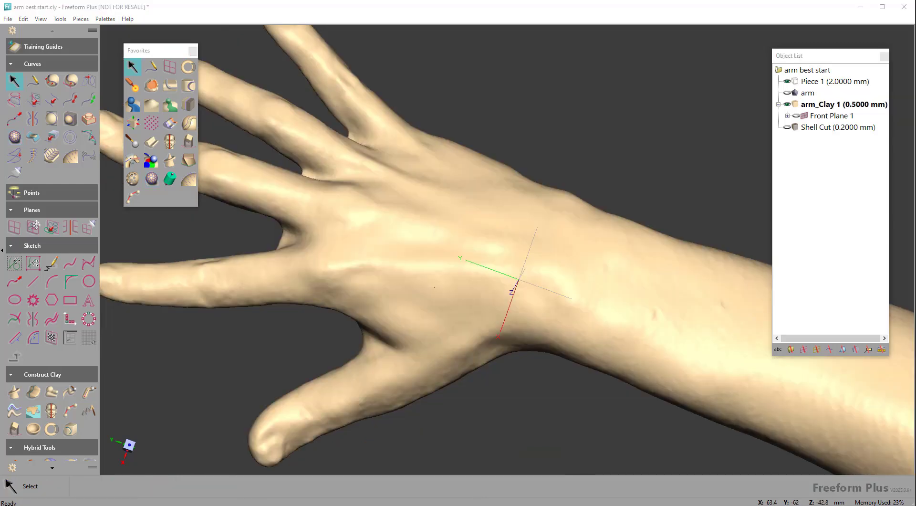
Step: Draw a clay-fitted curve across the back of the hand just behind the knuckles, ending toward the thumb side
click(152, 68)
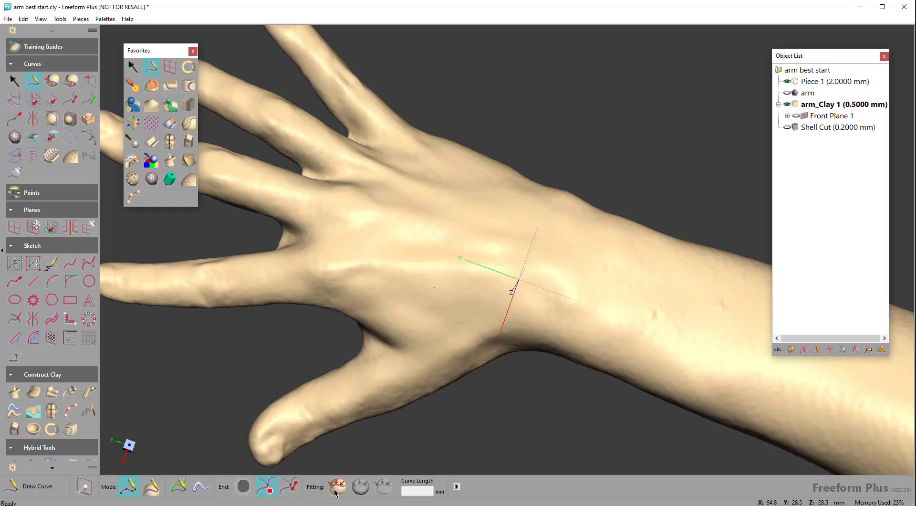
click(424, 158)
click(400, 195)
click(386, 242)
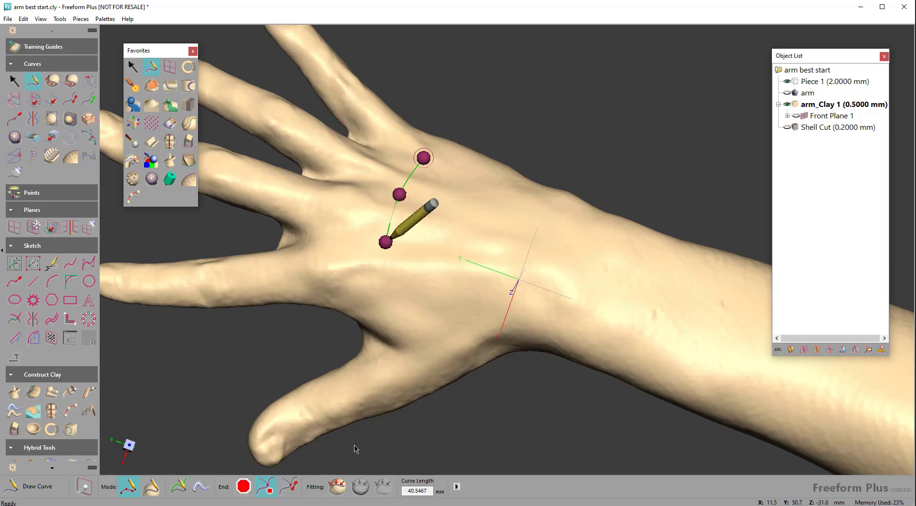
double_click(389, 279)
Step: Draw a second curve from the first curve's thumb-side end along the wrist to the forearm
click(390, 279)
click(469, 284)
click(577, 302)
double_click(660, 337)
Step: Close the outline with clay-fitted curves across the forearm and back along the little-finger side to the first curve's start
click(660, 337)
click(686, 270)
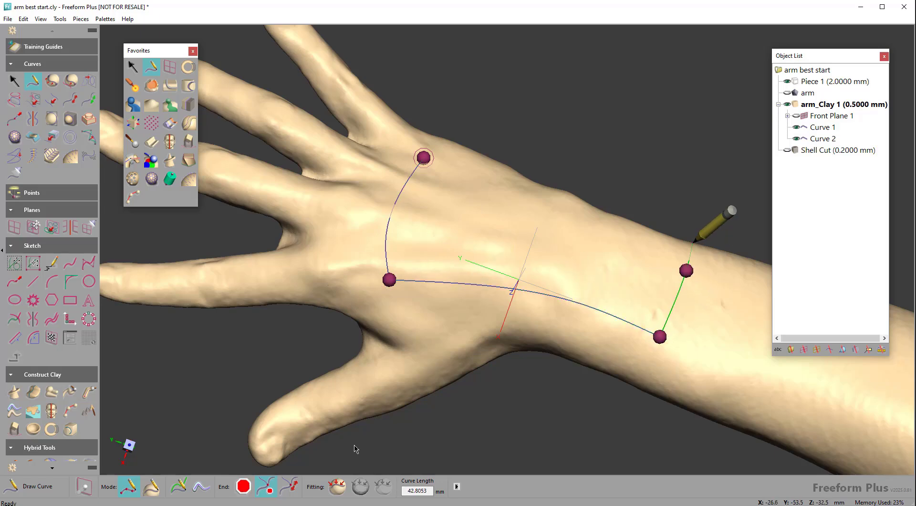
double_click(693, 245)
click(692, 245)
click(547, 196)
click(424, 158)
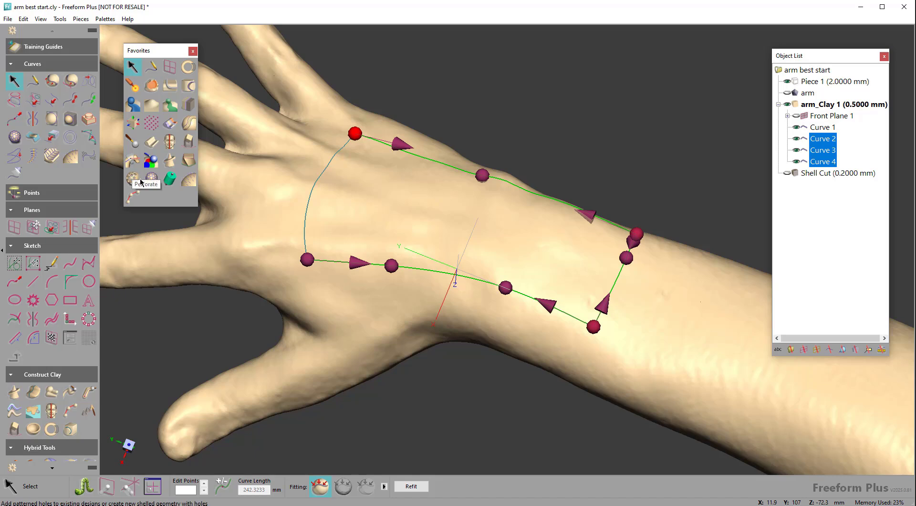
Step: Start a Surface Lattice and place density zones with density scale 4 and zone radius 20 mm at the outline's four corners
click(151, 178)
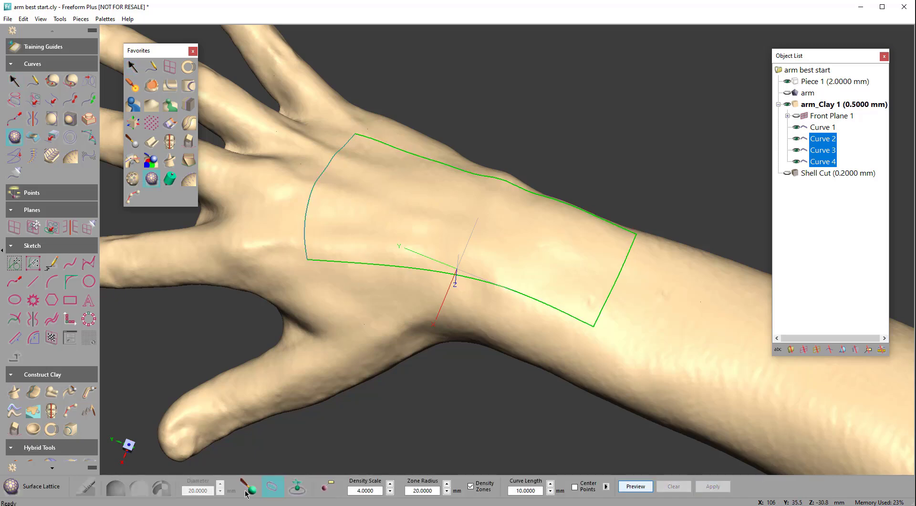
click(310, 230)
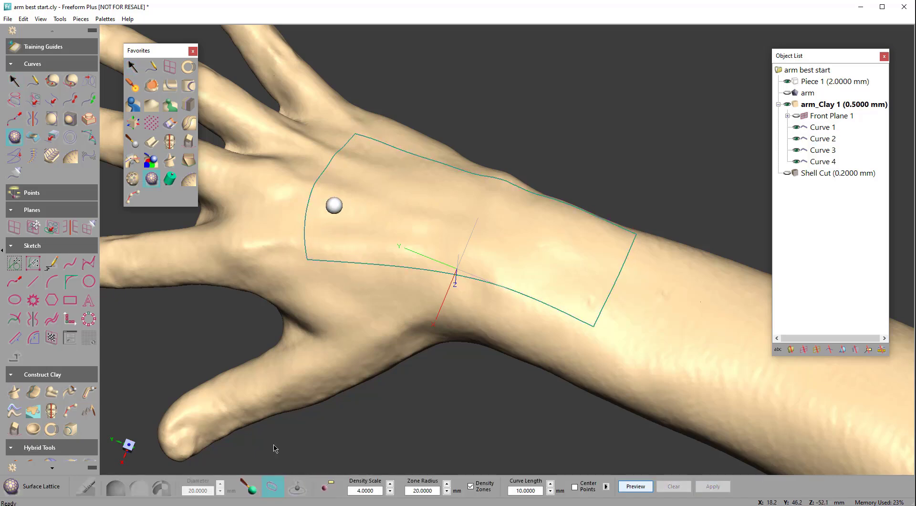
click(327, 486)
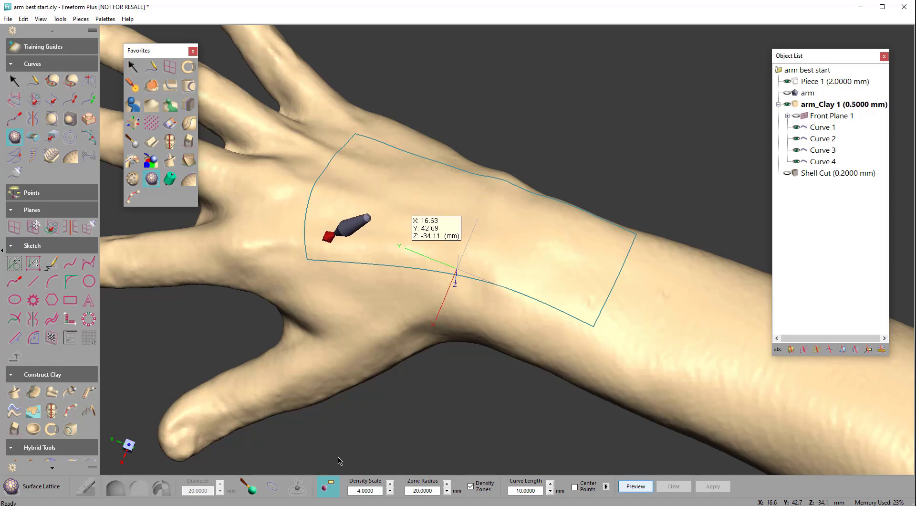
click(307, 259)
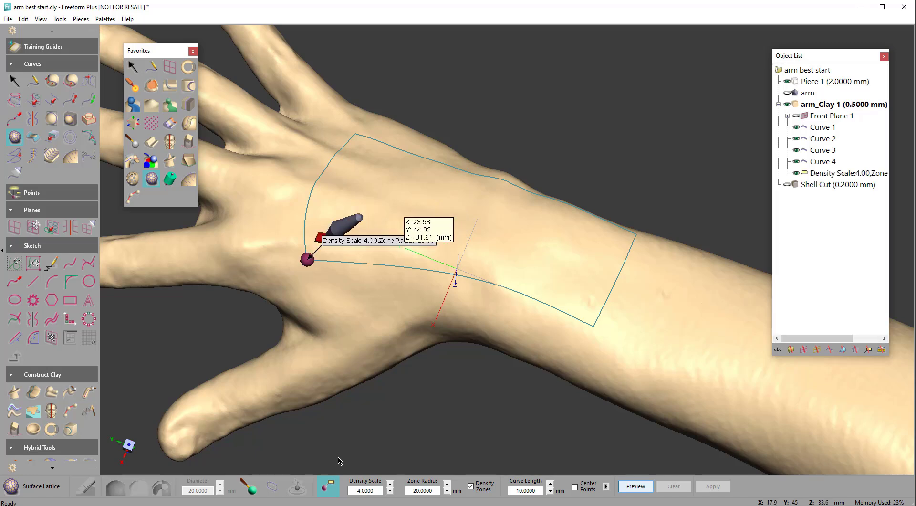
click(356, 133)
click(593, 326)
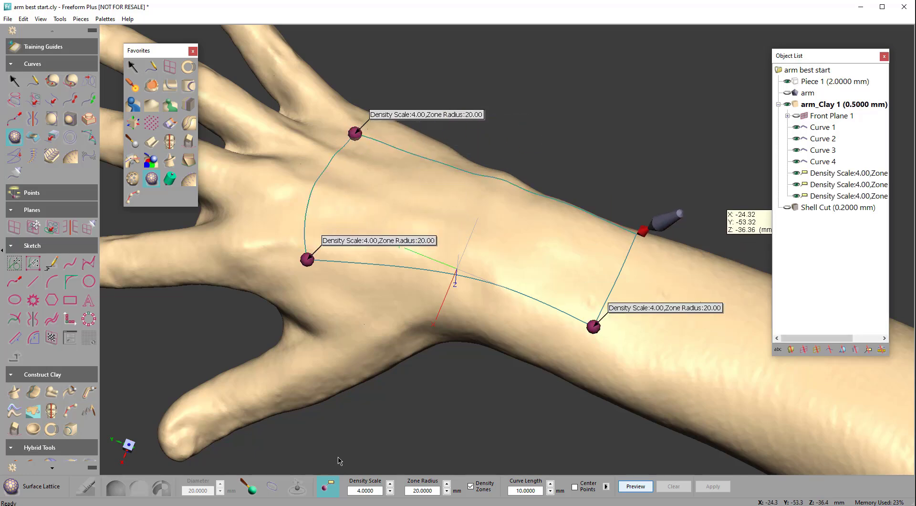
click(639, 232)
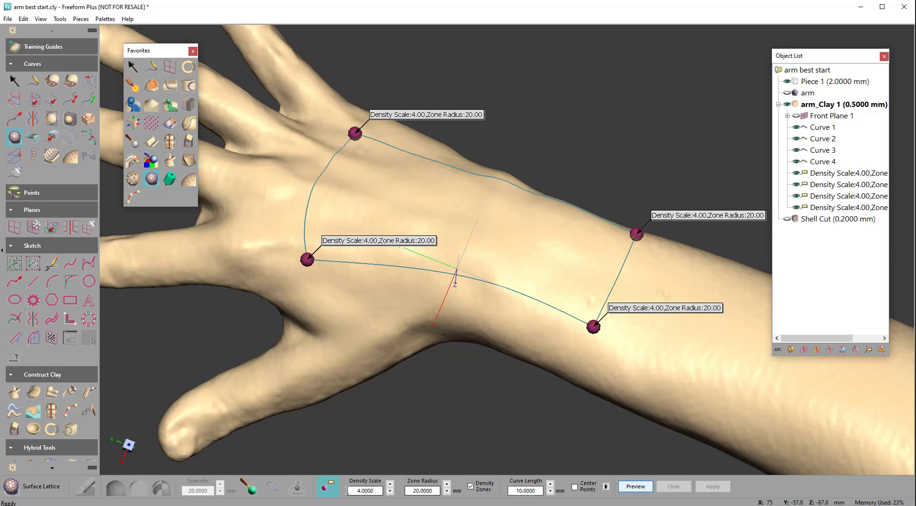
Step: Preview the lattice inside the closed outline at a curve length of 10 mm and at 20 mm
drag(348, 490, 391, 491)
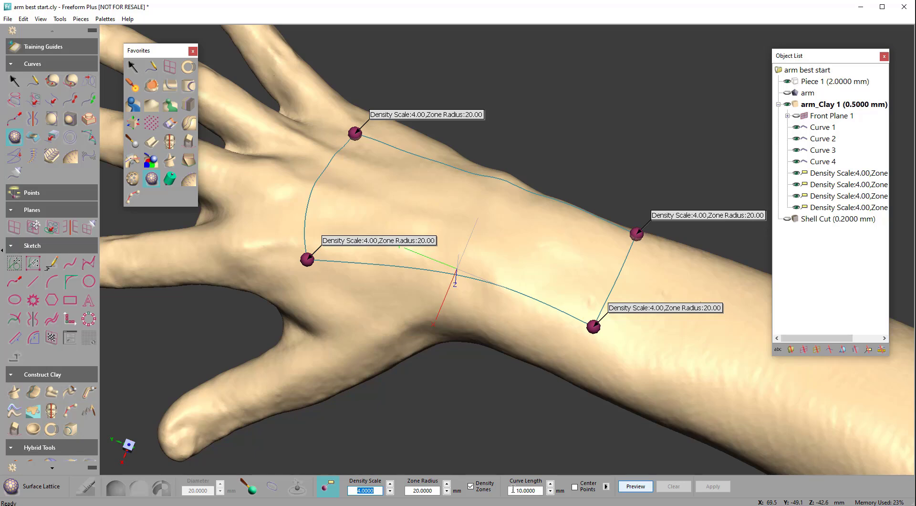
drag(513, 489, 542, 490)
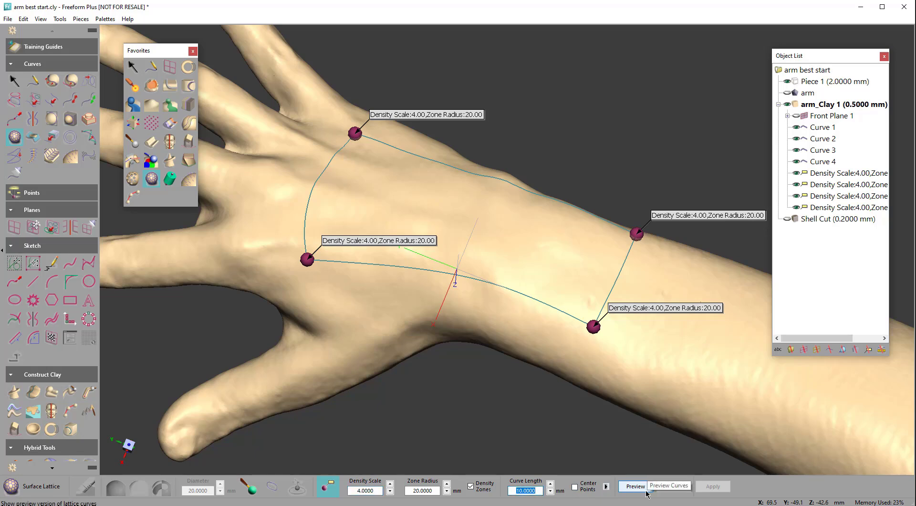
click(630, 487)
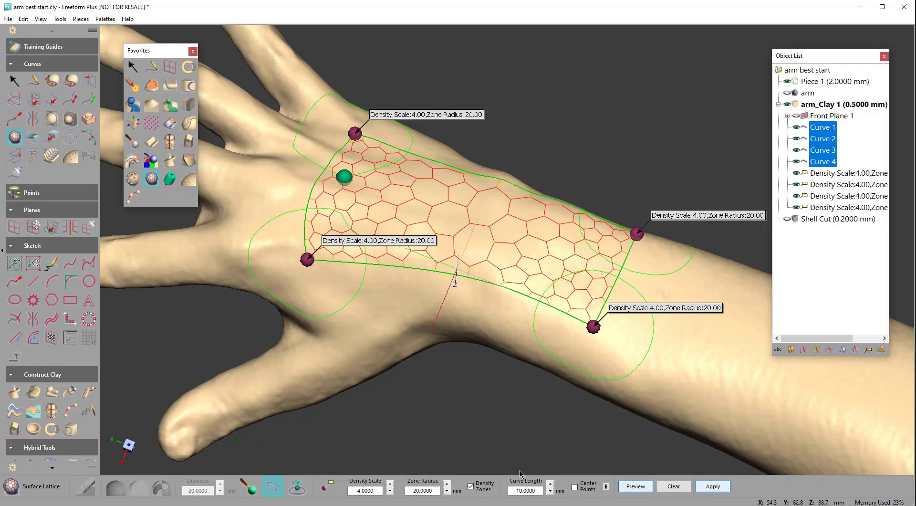
double_click(528, 490)
click(635, 486)
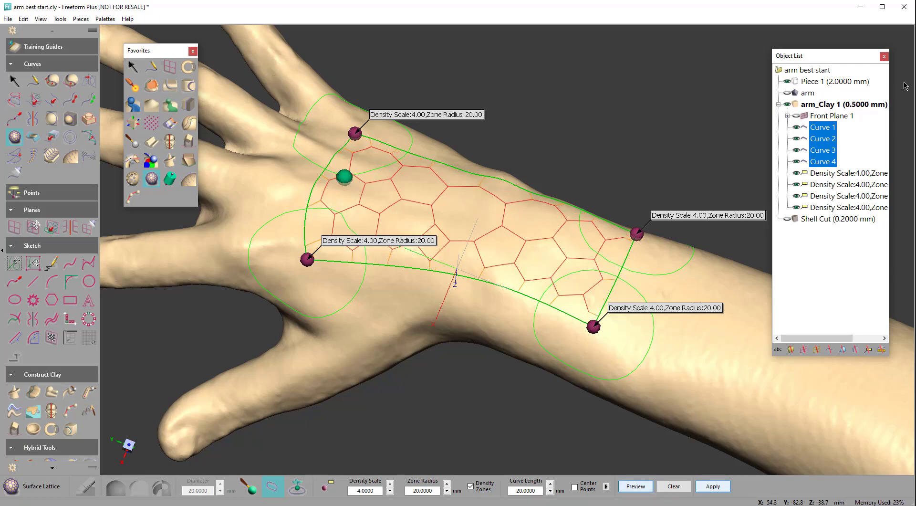
Step: Delete the four density zone points at the outline's corners
click(854, 174)
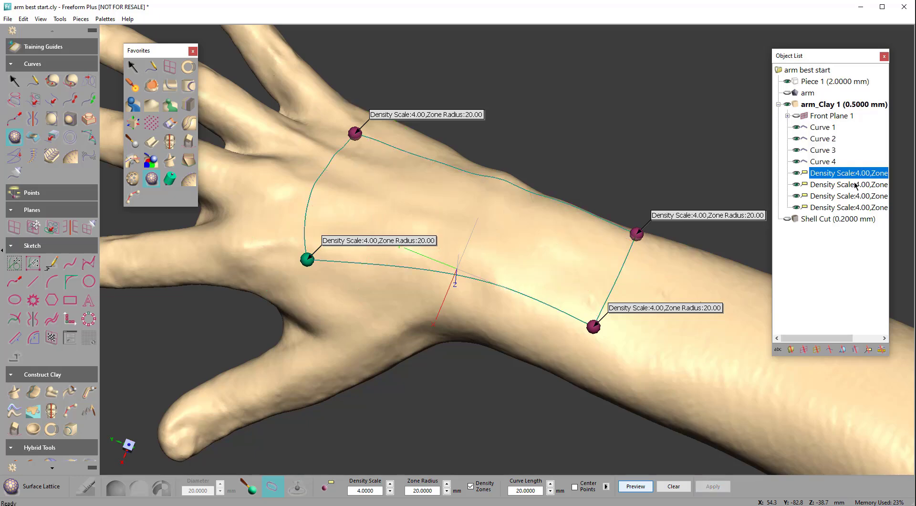
shift+click(856, 208)
right_click(856, 208)
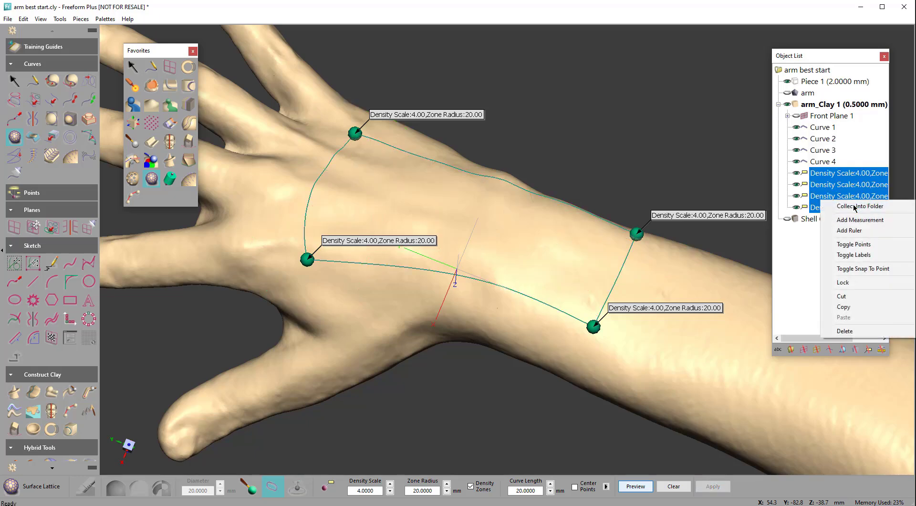
click(862, 332)
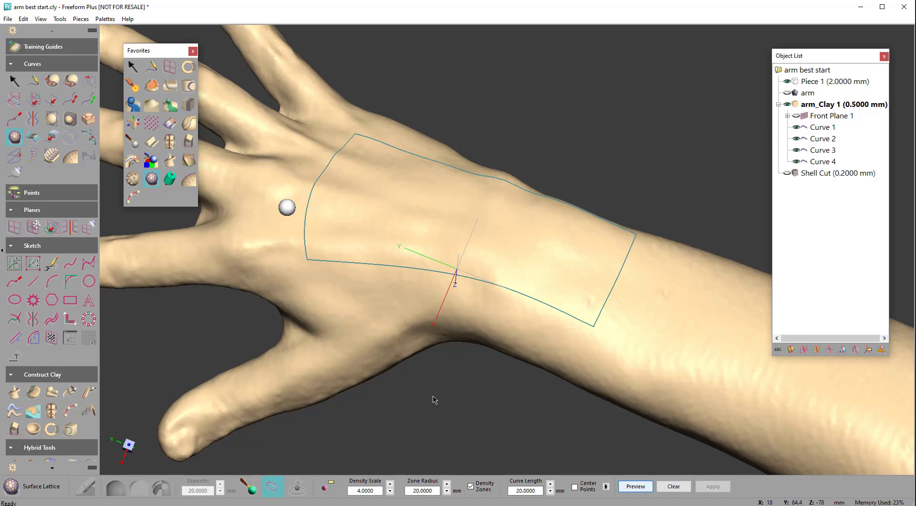
Step: Generate surface lattice curves inside the outline with curve length 5 mm and corner density zones of scale 6 and radius 20 mm
click(305, 222)
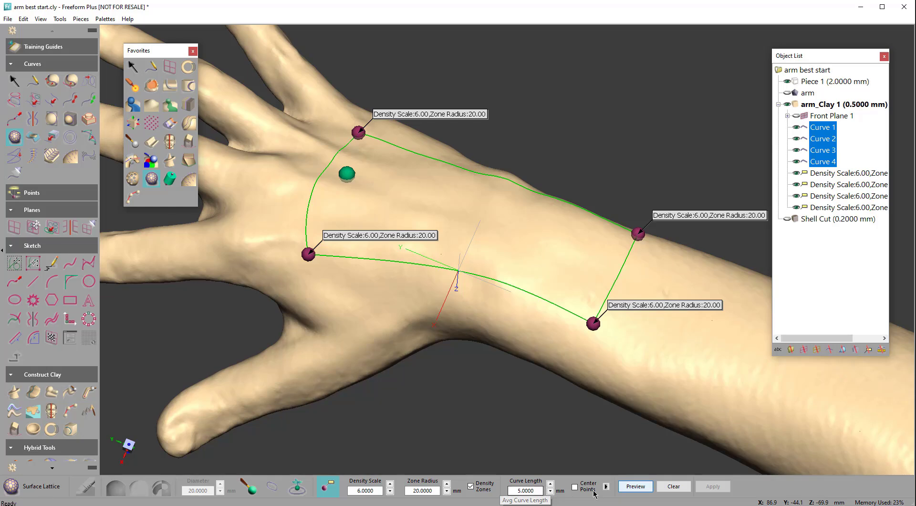
click(630, 487)
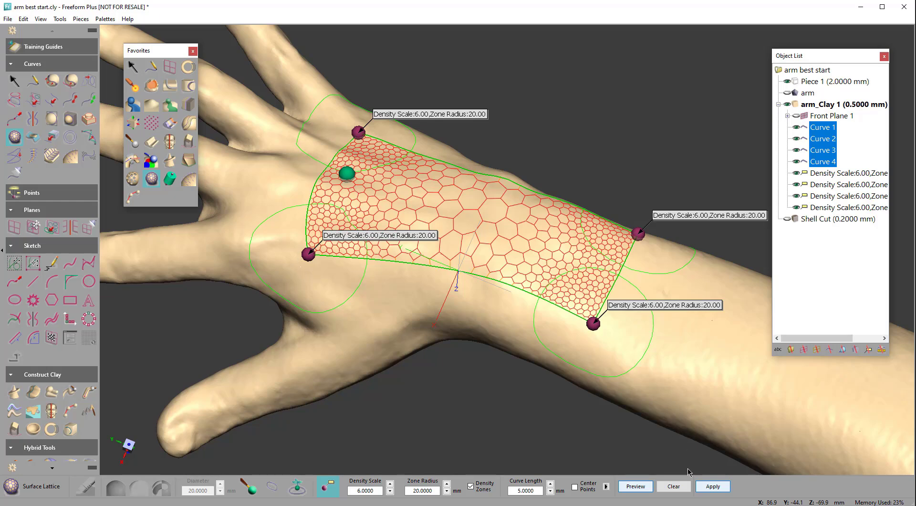
click(715, 487)
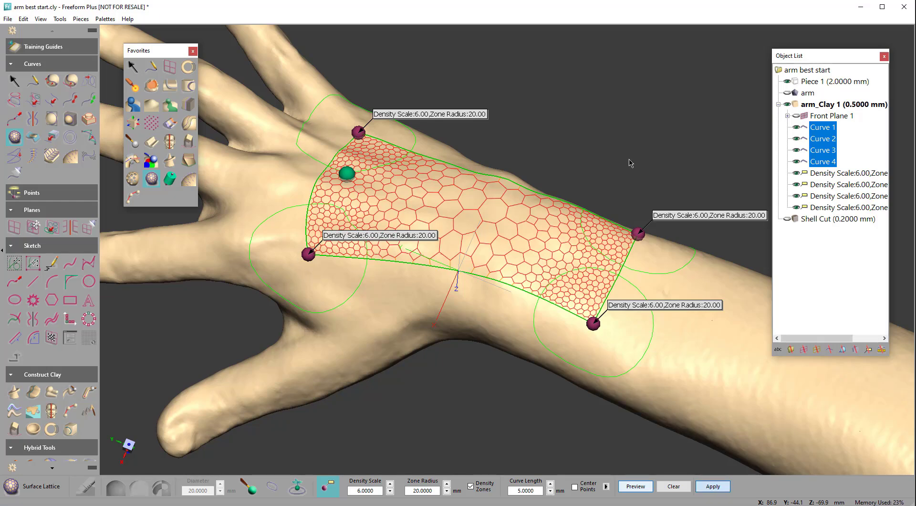
scroll(631, 162, up, 5)
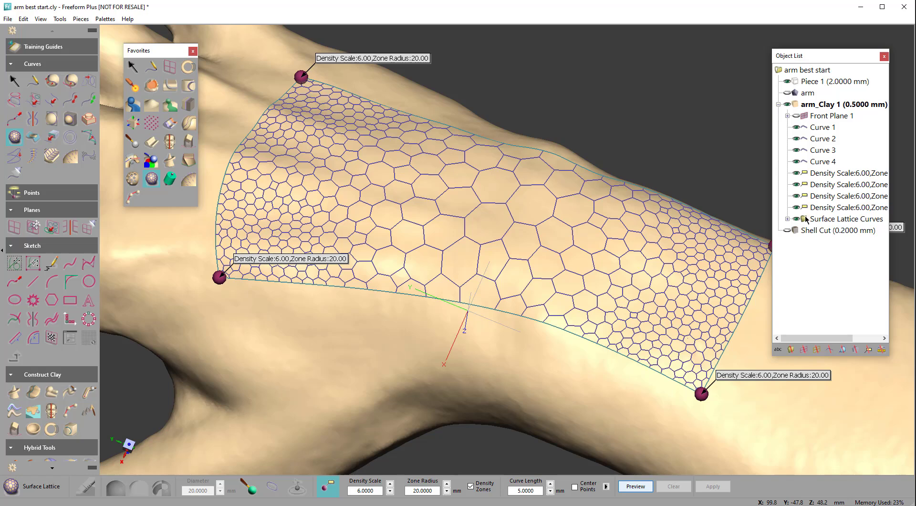
scroll(375, 150, down, 5)
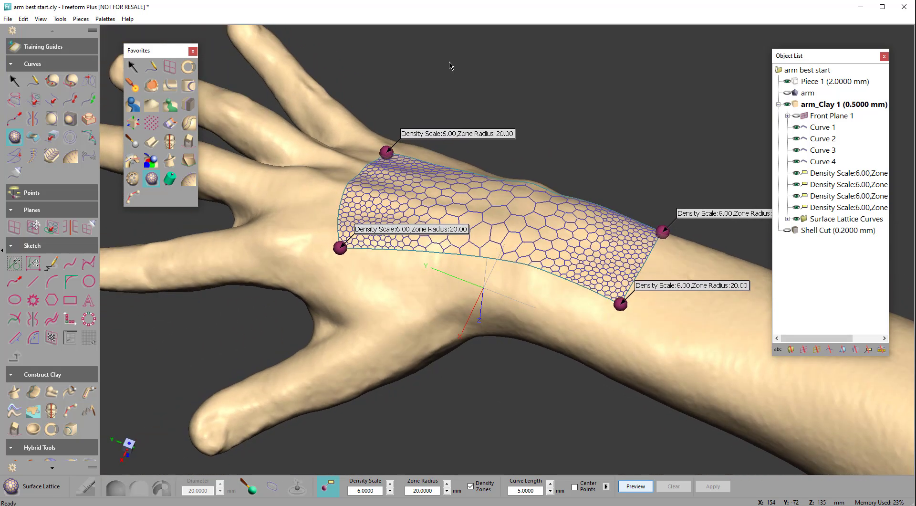
Step: Raise the area inside the four outline curves by 4 mm along the surface normal, using Emboss with Curve, as a new piece
click(188, 86)
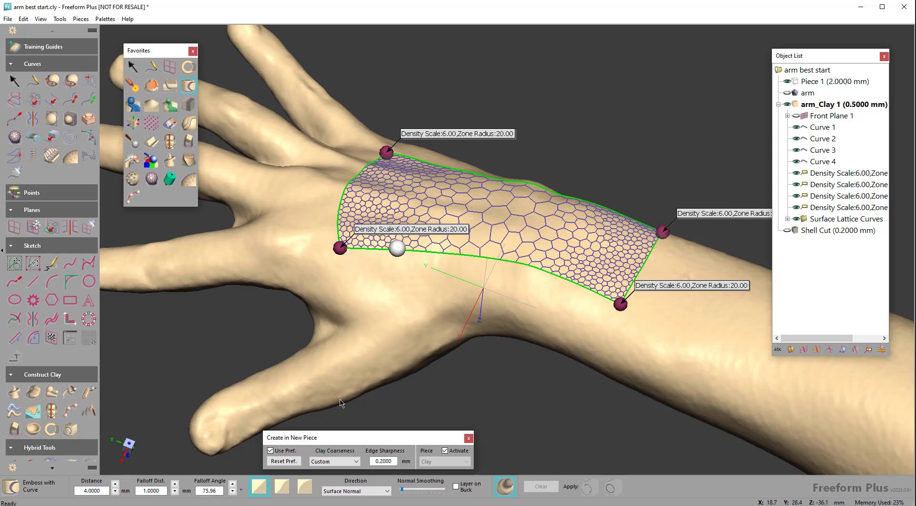
click(393, 249)
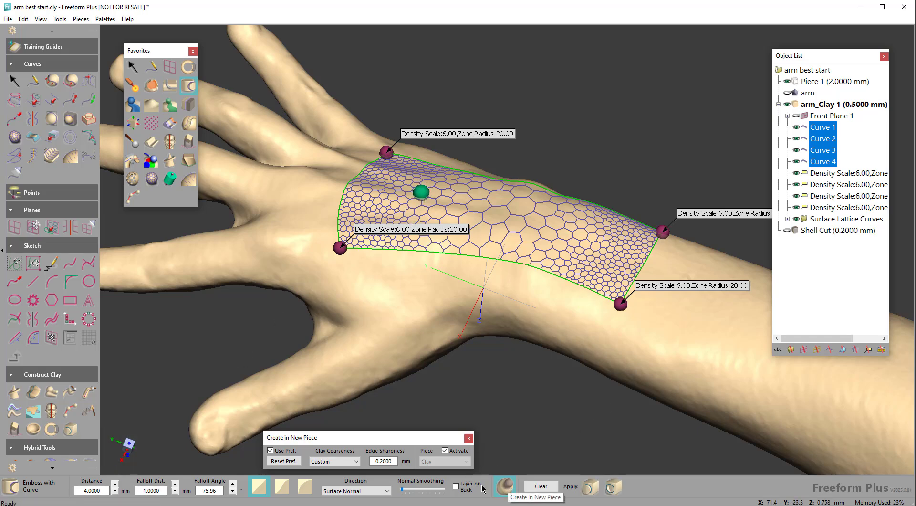
click(590, 486)
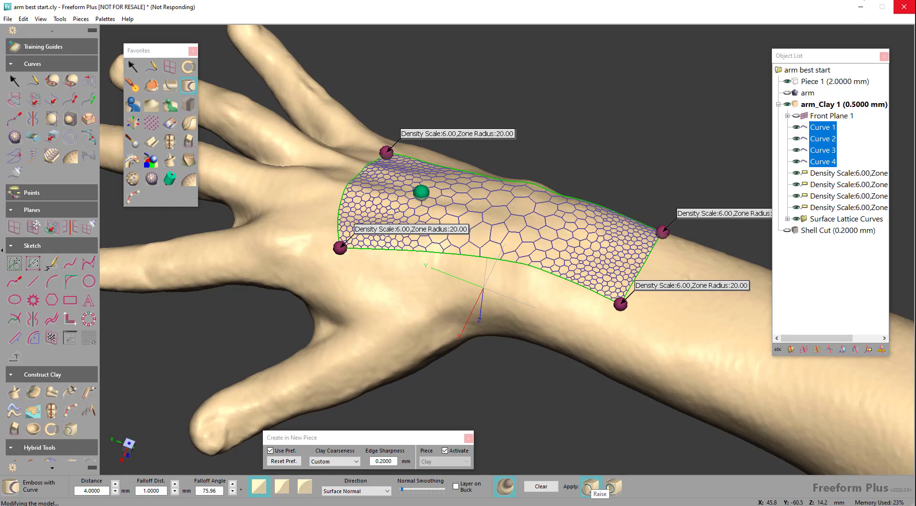
scroll(626, 84, up, 3)
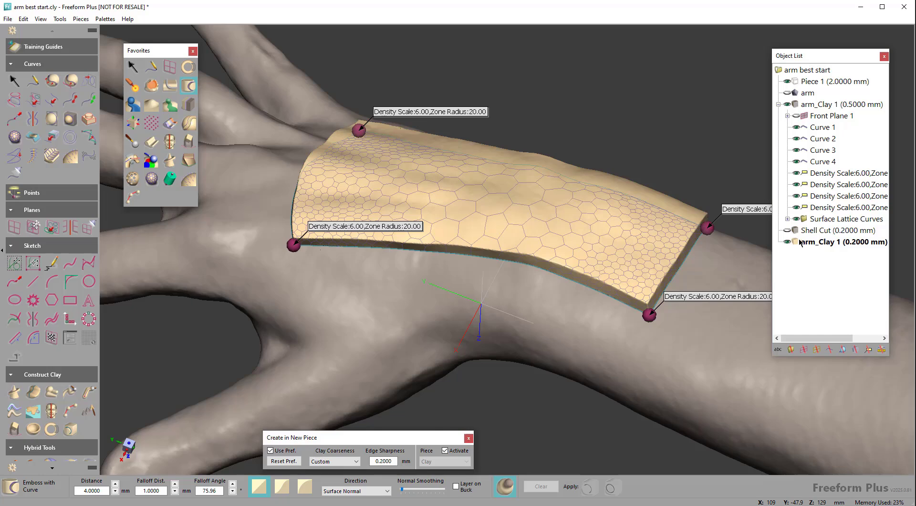
click(788, 105)
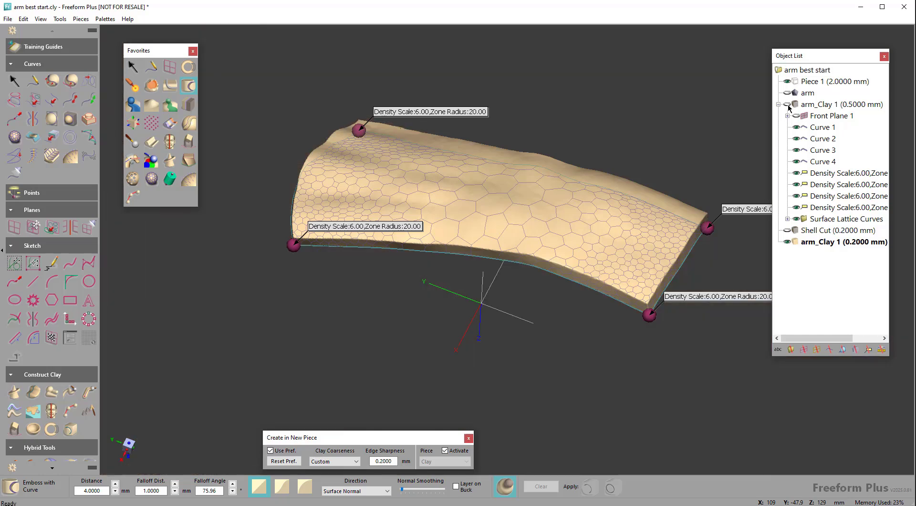
click(788, 105)
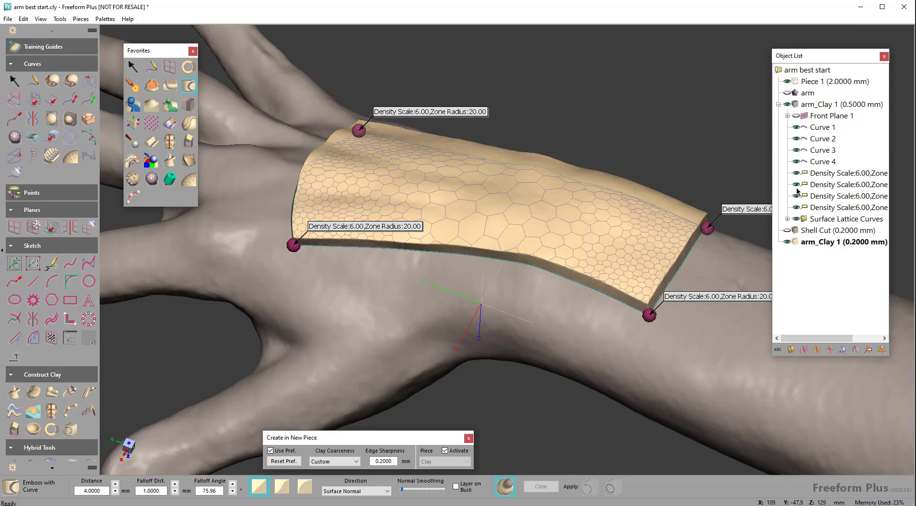
Step: Show the Shell Cut piece and subtract the raised patch from it with the Remove From Boolean
click(788, 231)
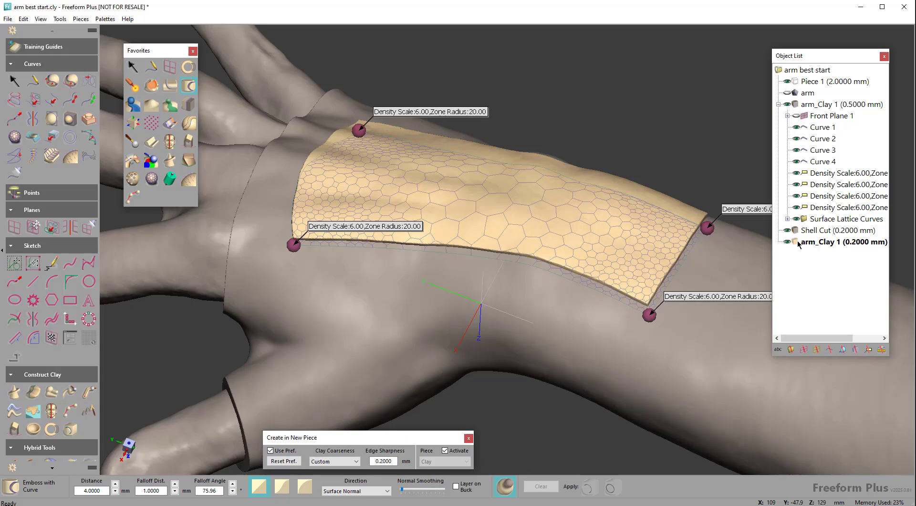
right_click(800, 245)
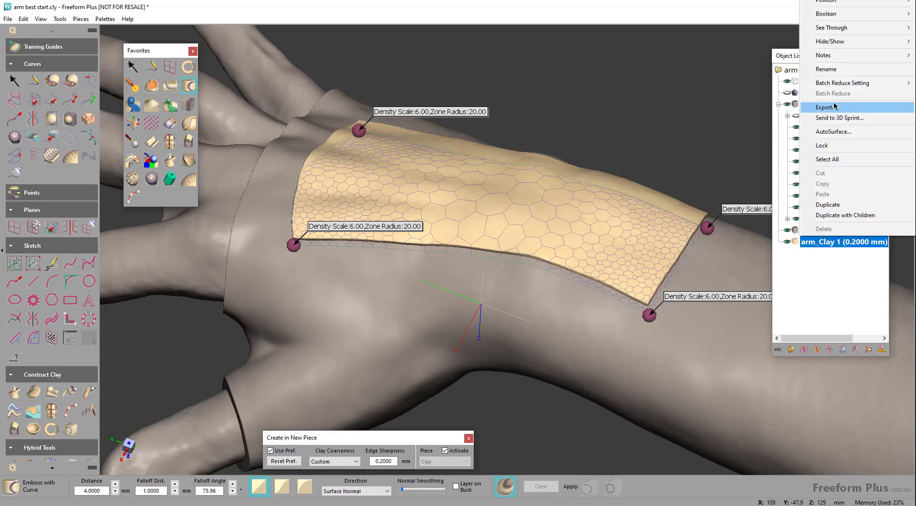
click(133, 63)
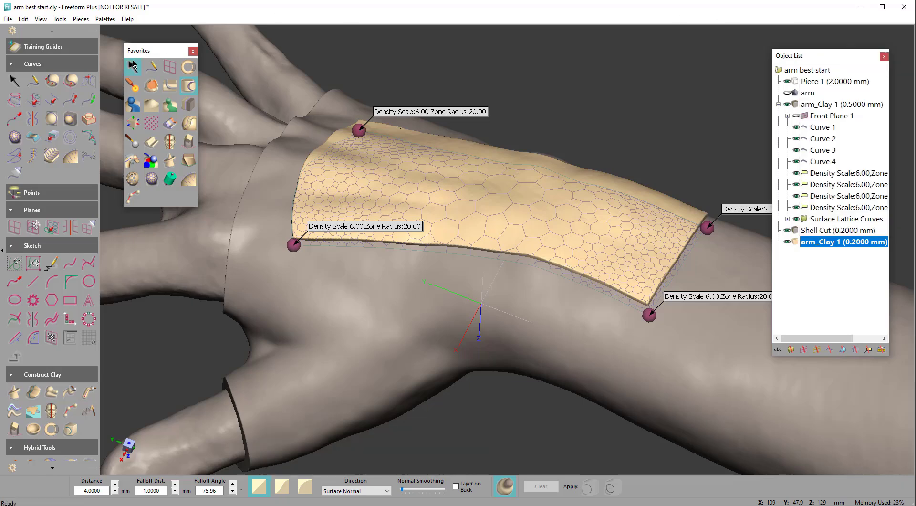
right_click(799, 243)
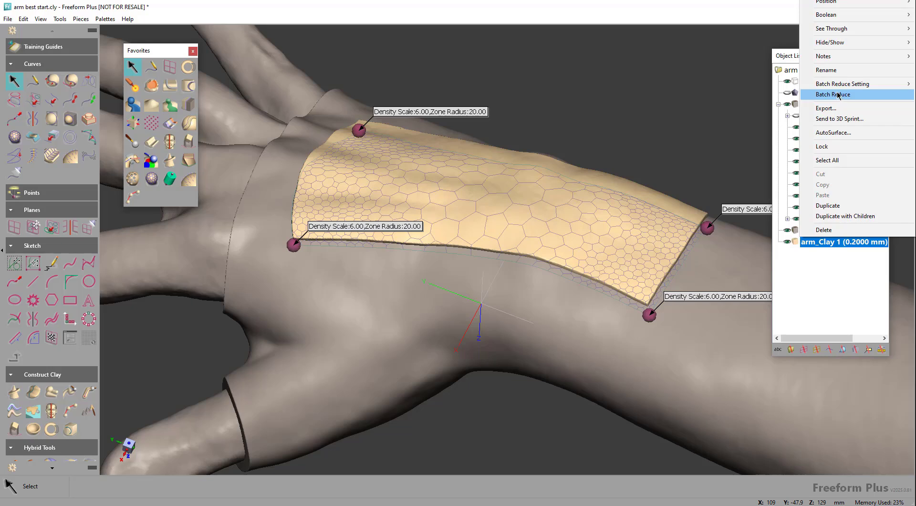
click(546, 63)
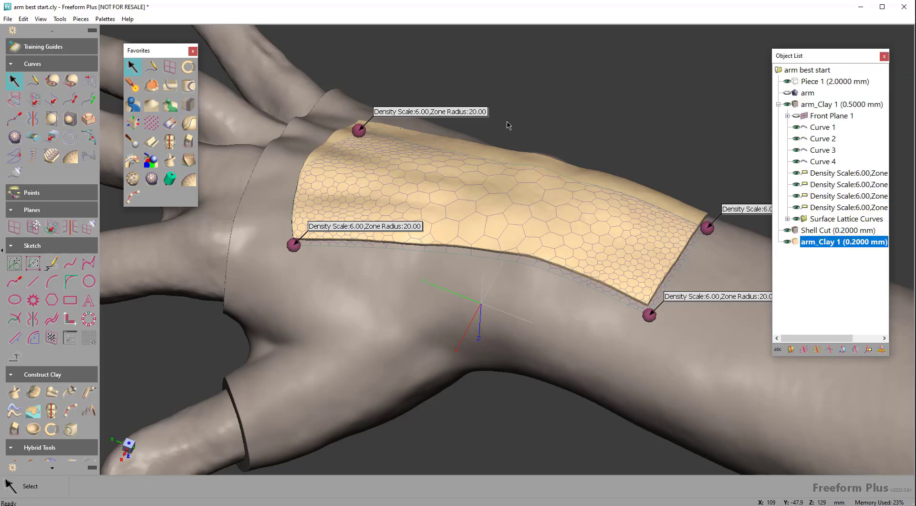
right_click(797, 244)
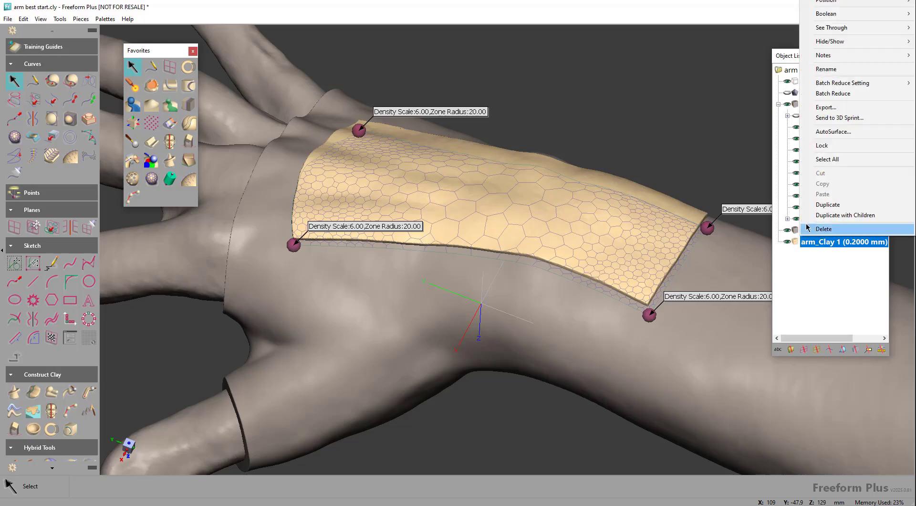
mouse_move(807, 15)
click(784, 25)
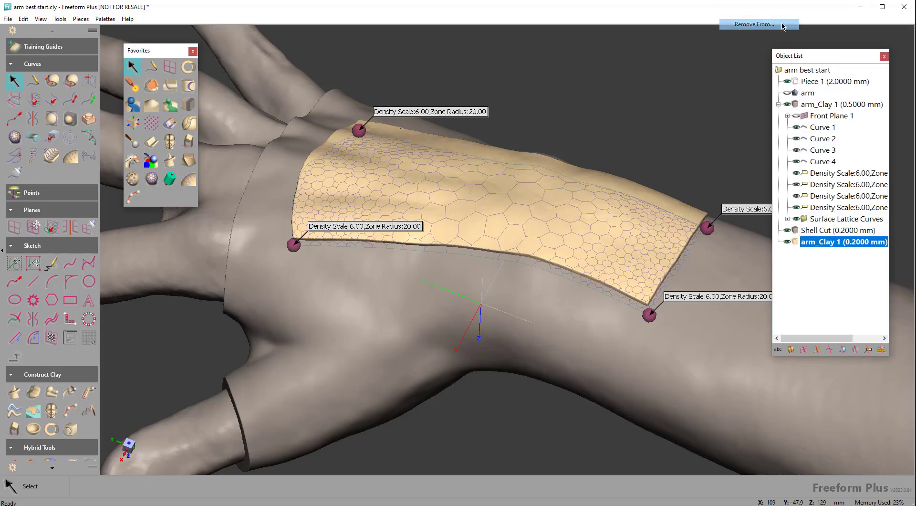
click(415, 200)
click(483, 388)
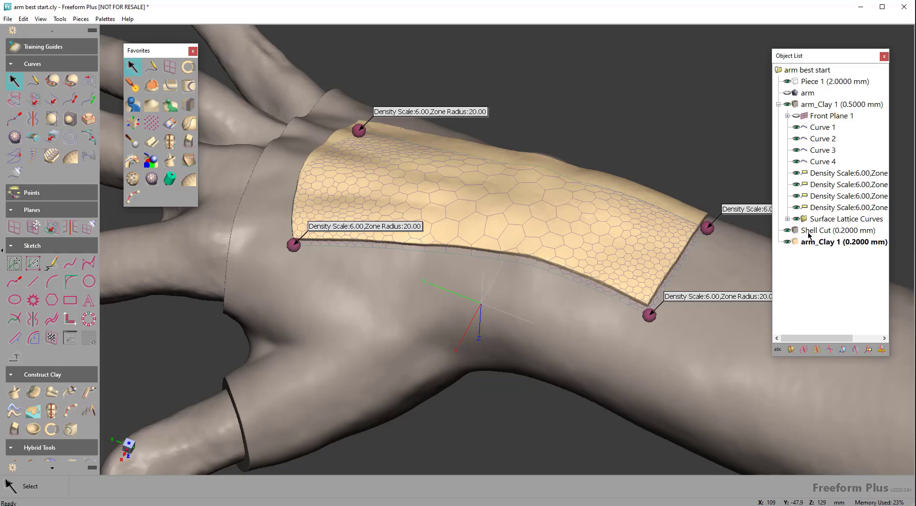
key(w)
key(w)
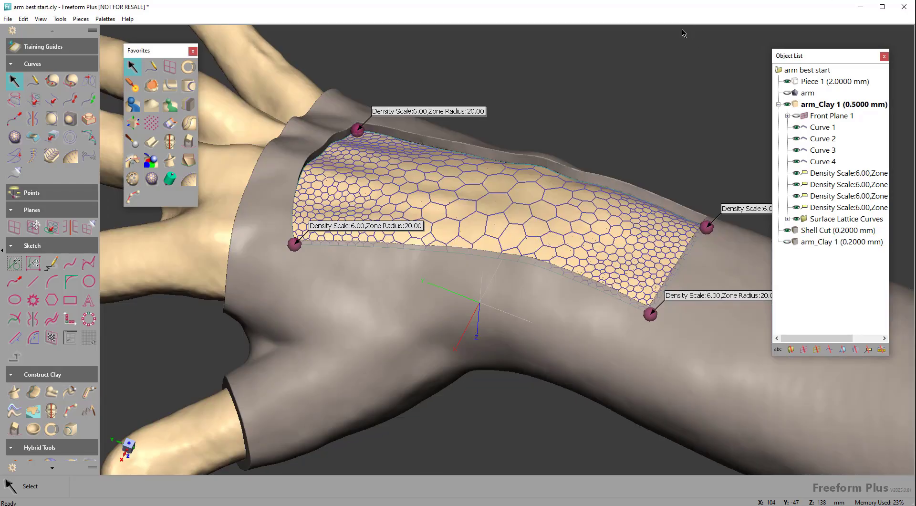
Step: Start a Ridge in a new piece and select all the curves inside the Surface Lattice Curves folder as its paths
key(t)
key(t)
middle_drag(683, 57, 689, 71)
scroll(632, 157, down, 3)
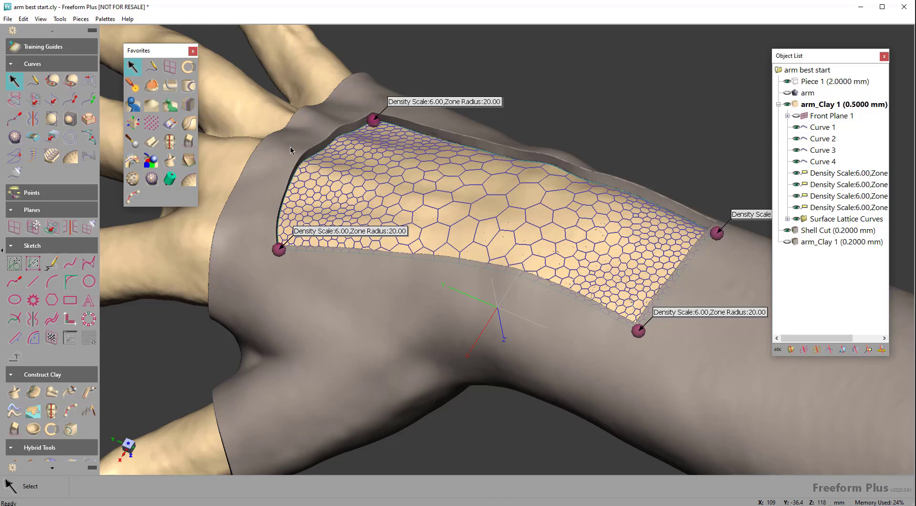
click(170, 86)
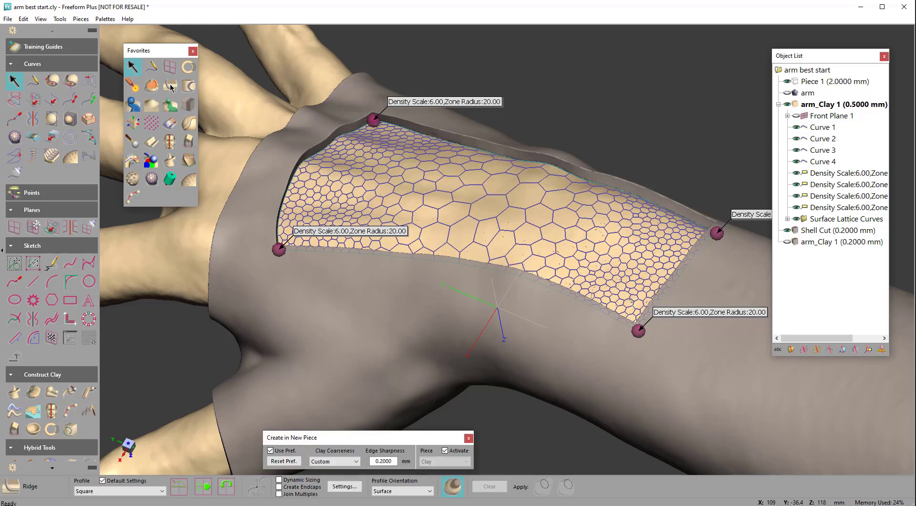
click(834, 220)
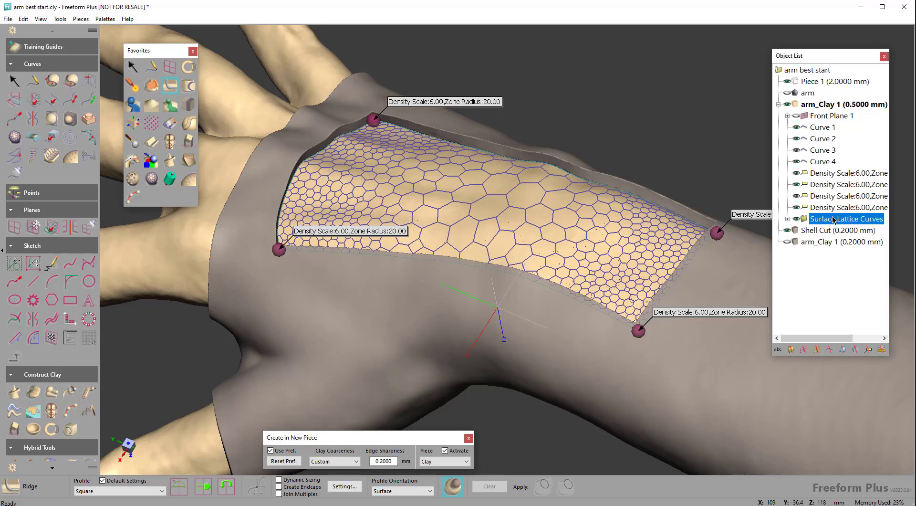
middle_drag(687, 292, 606, 289)
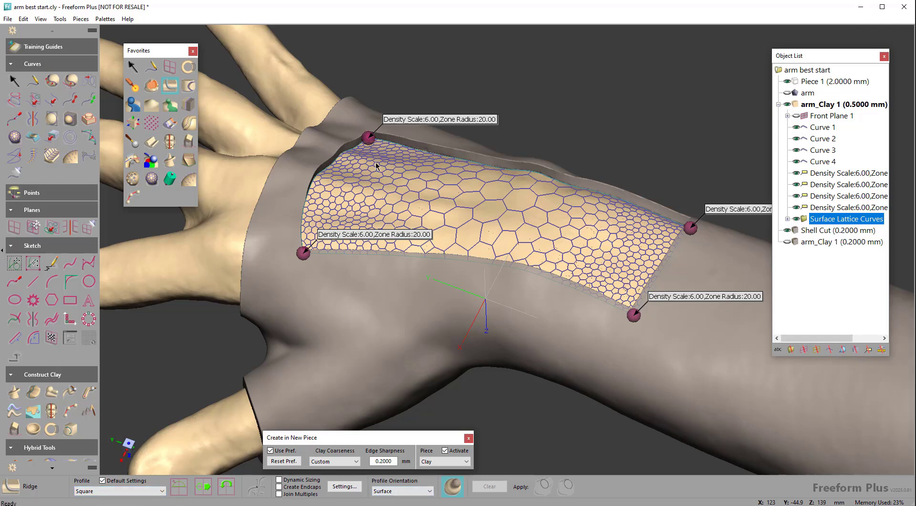
click(788, 219)
click(831, 82)
scroll(835, 235, down, 20)
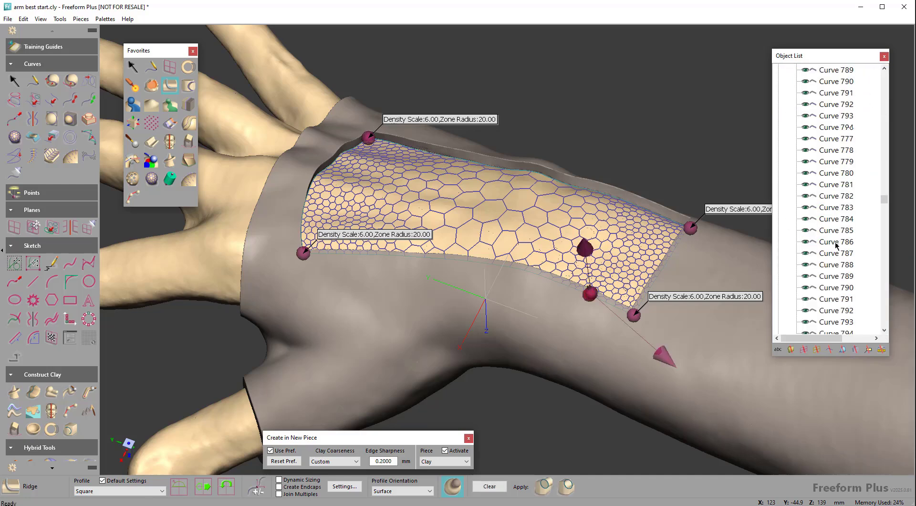
scroll(837, 277, down, 20)
shift+click(834, 303)
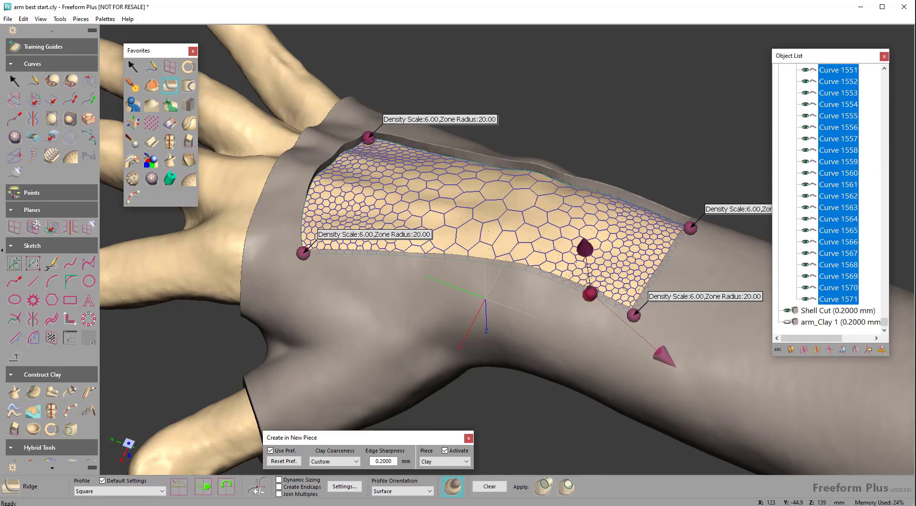
Step: Generate the square-profile ridge along the lattice curves with 6 mm thickness, 0.5 mm width, endcaps and 0.1 mm edge sharpness
click(344, 485)
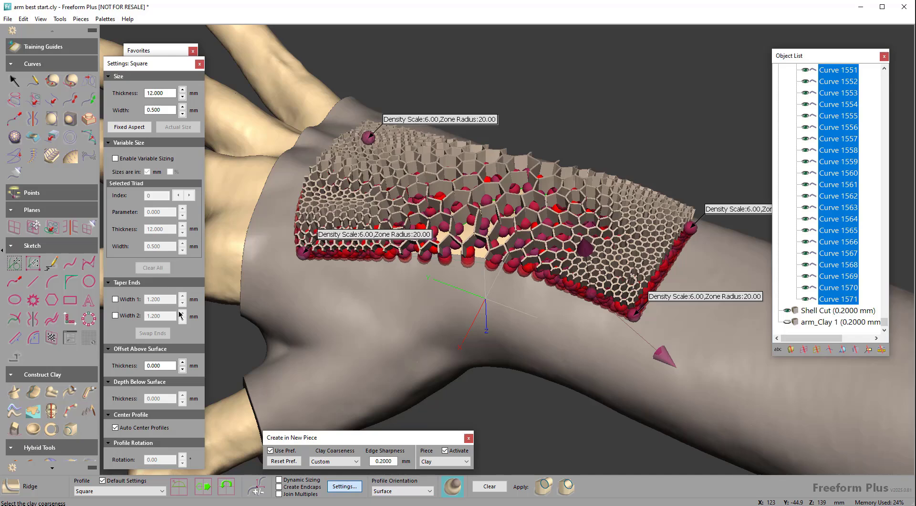
double_click(172, 93)
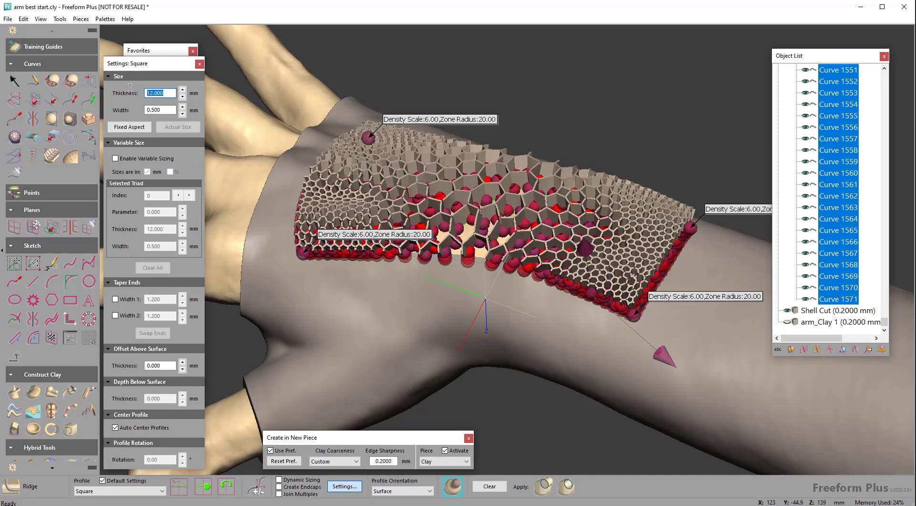
text(3)
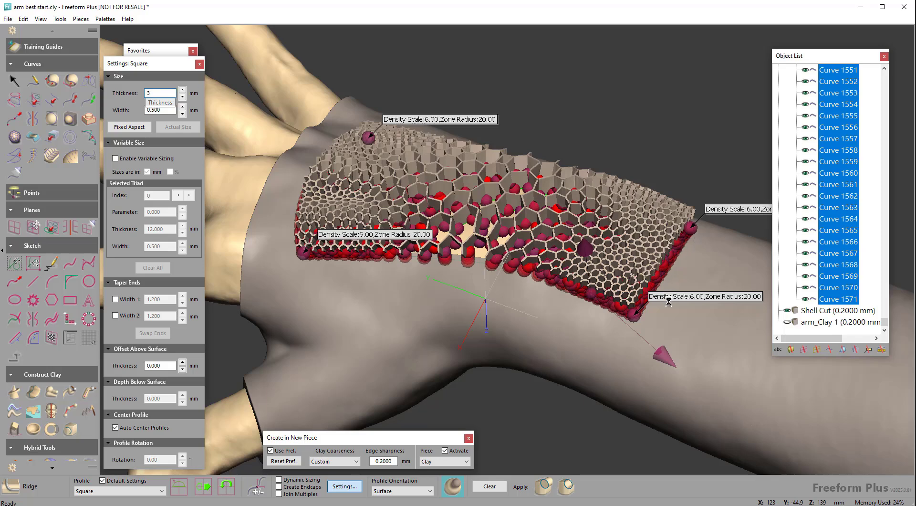
key(Return)
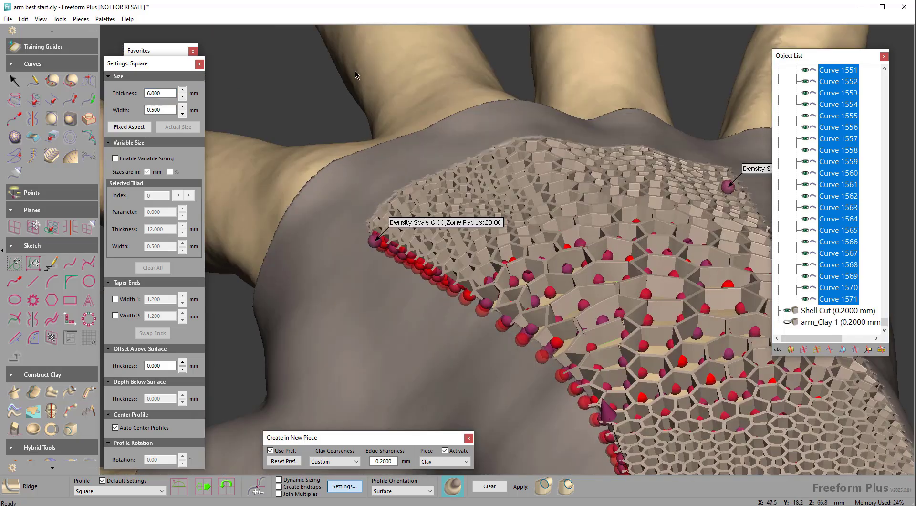
middle_drag(600, 226, 477, 115)
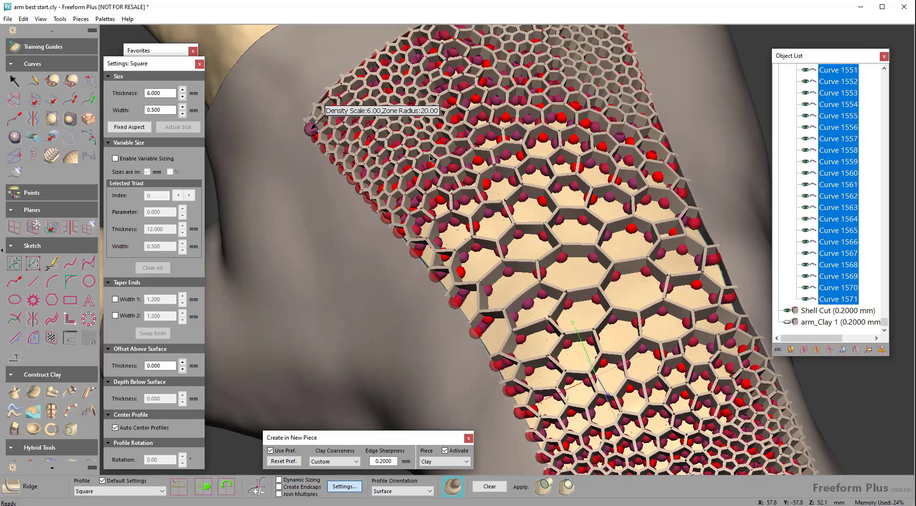
click(543, 486)
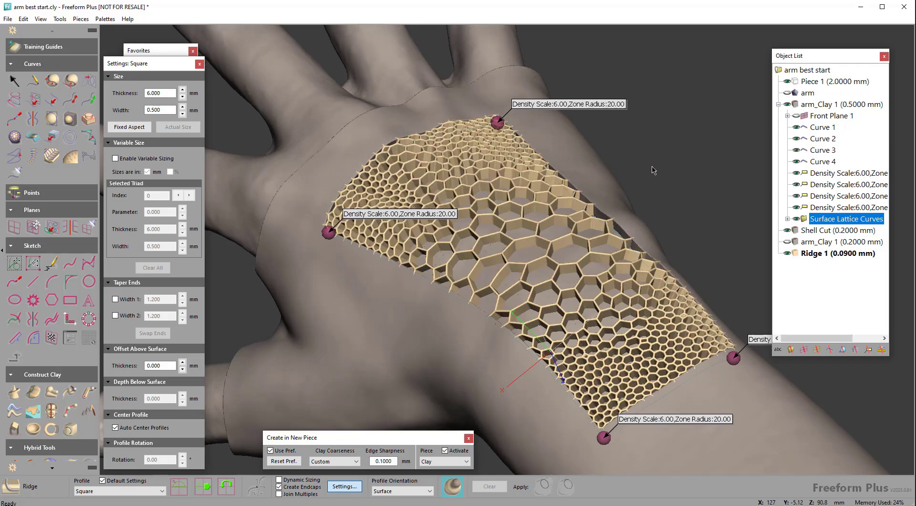
Step: Combine the Ridge 1 lattice into the Shell Cut piece with a Boolean, using the finer clay coarseness of Ridge 1
right_click(799, 254)
click(808, 287)
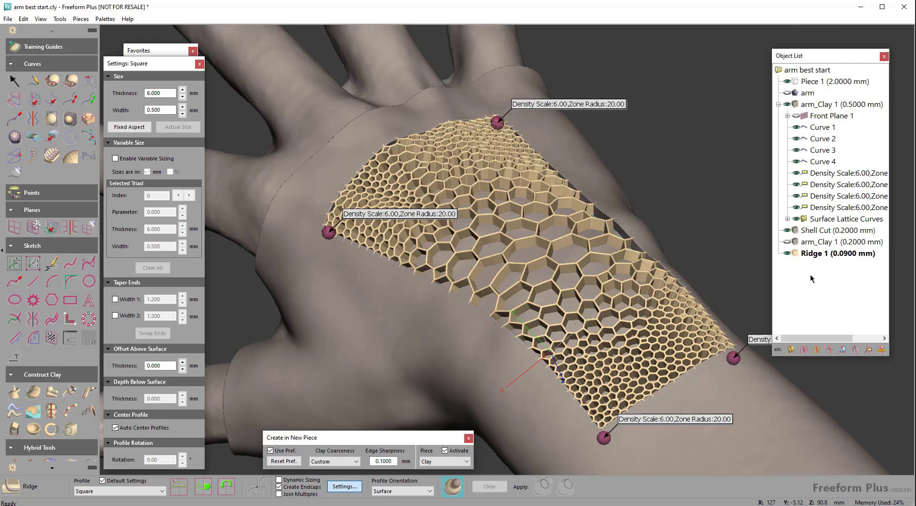
right_click(799, 253)
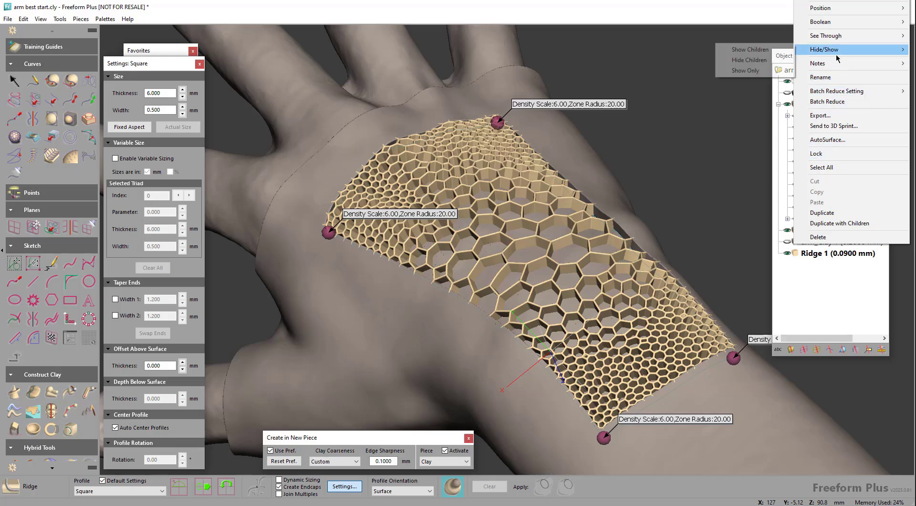
mouse_move(835, 22)
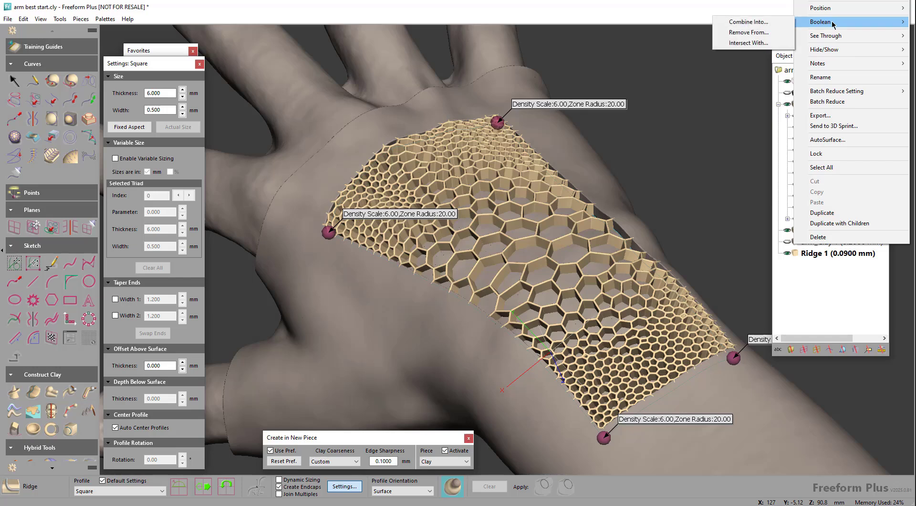
click(770, 24)
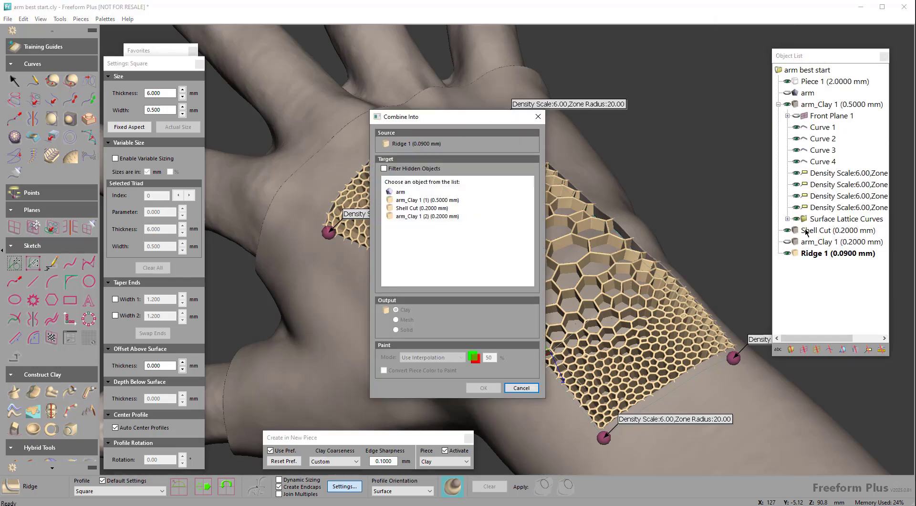
click(400, 209)
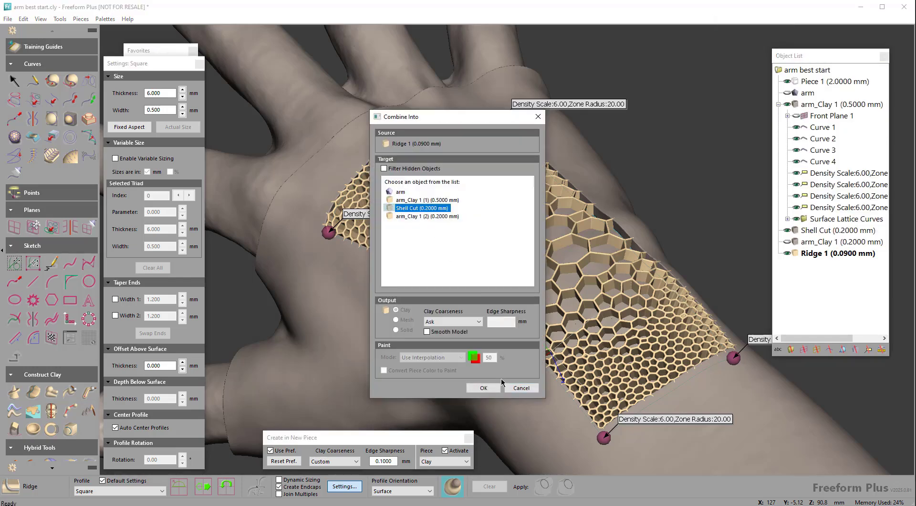
click(491, 388)
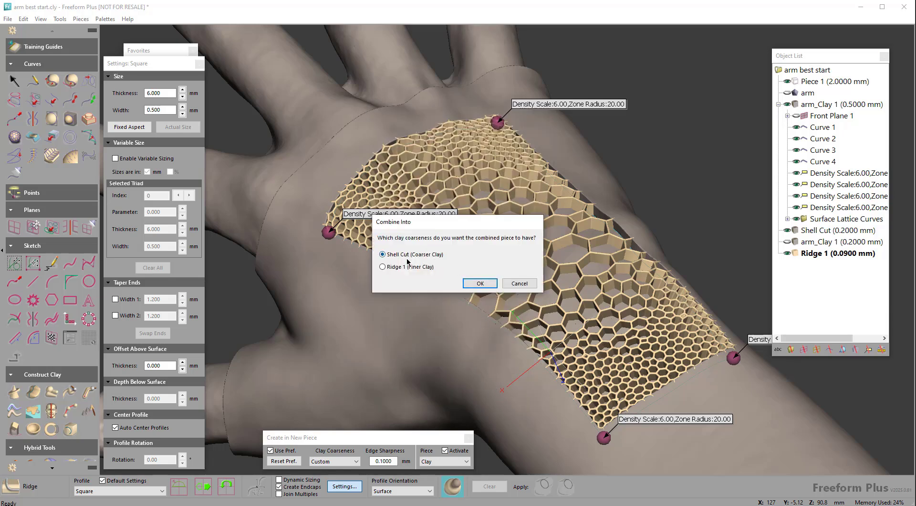
click(391, 267)
click(481, 283)
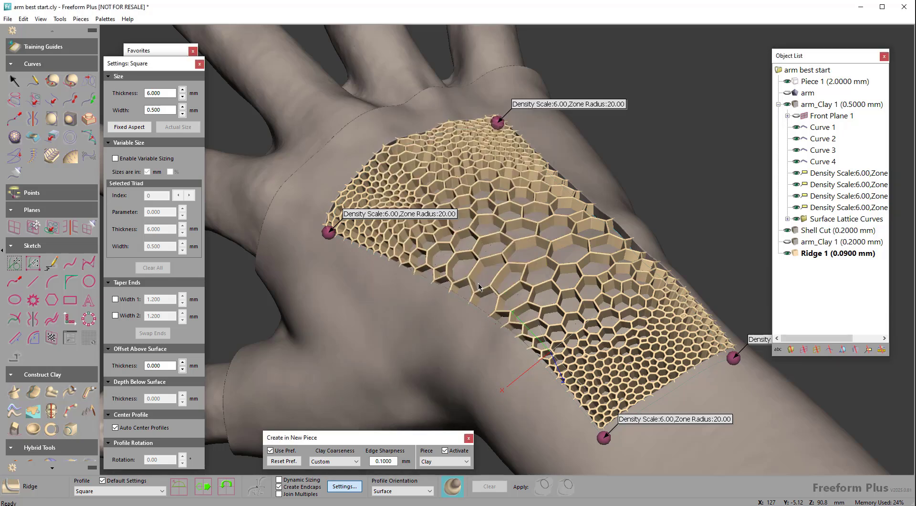
Step: Hide the four density zone points and leave the Ridge tool
click(796, 185)
click(796, 196)
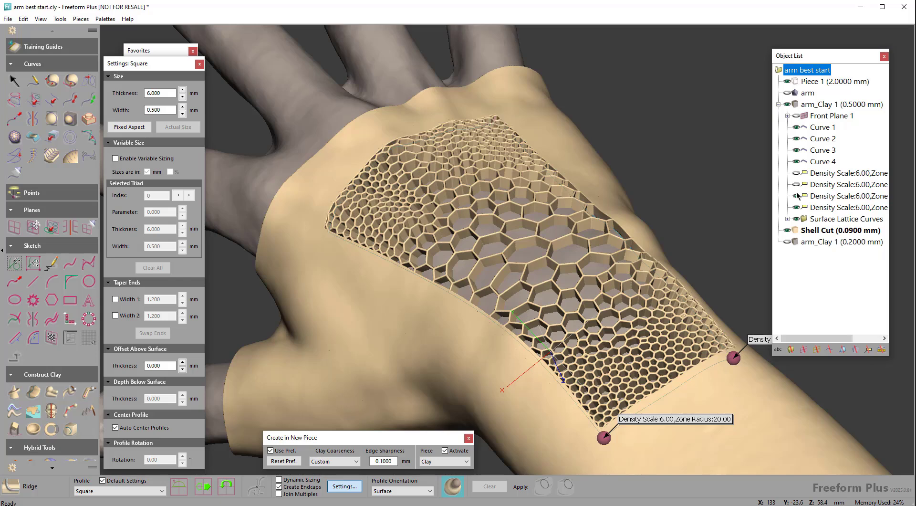
click(796, 207)
middle_drag(726, 149, 727, 150)
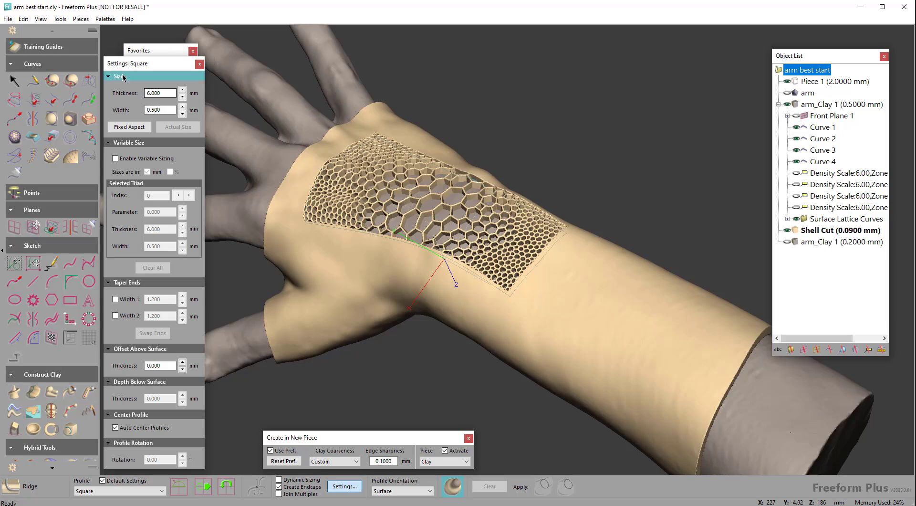
click(138, 51)
click(133, 67)
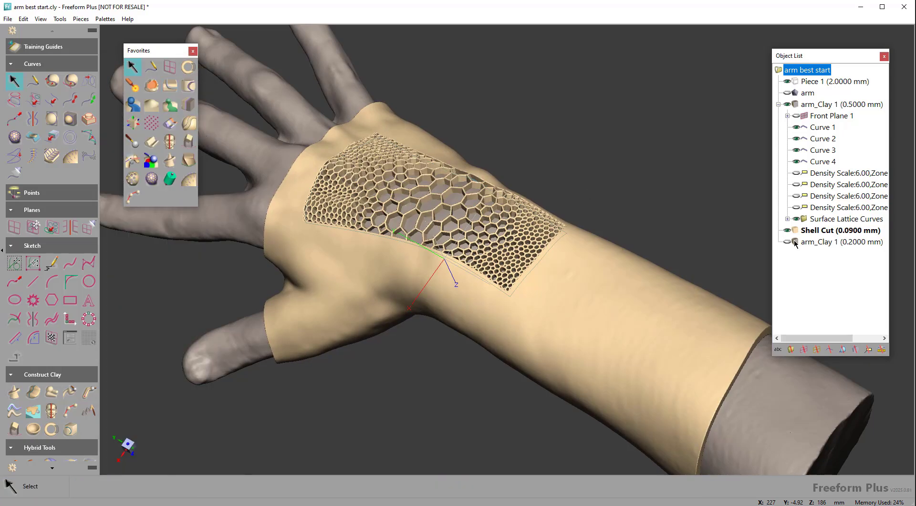
Step: Hide the latticed Shell Cut piece and its outline curves, and create a plain 3 mm thick shell with Shell Cut Clay
click(136, 183)
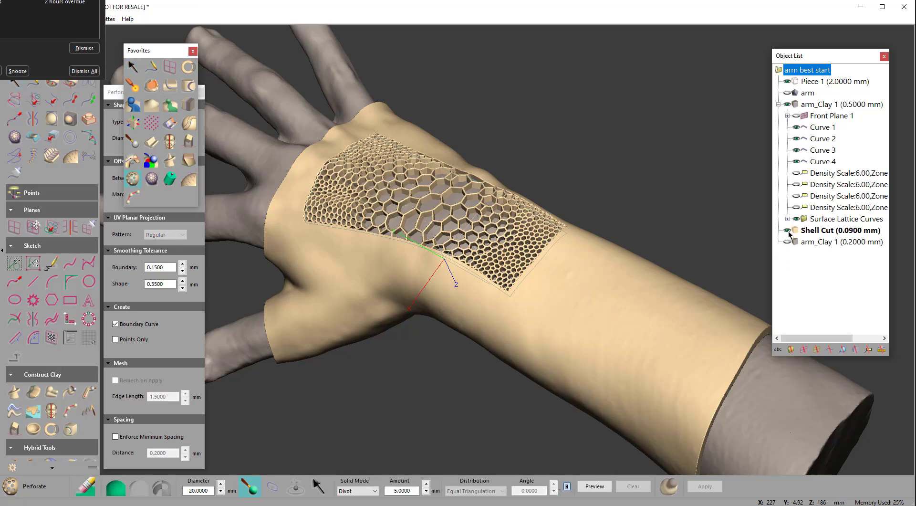
key(ctrl+z)
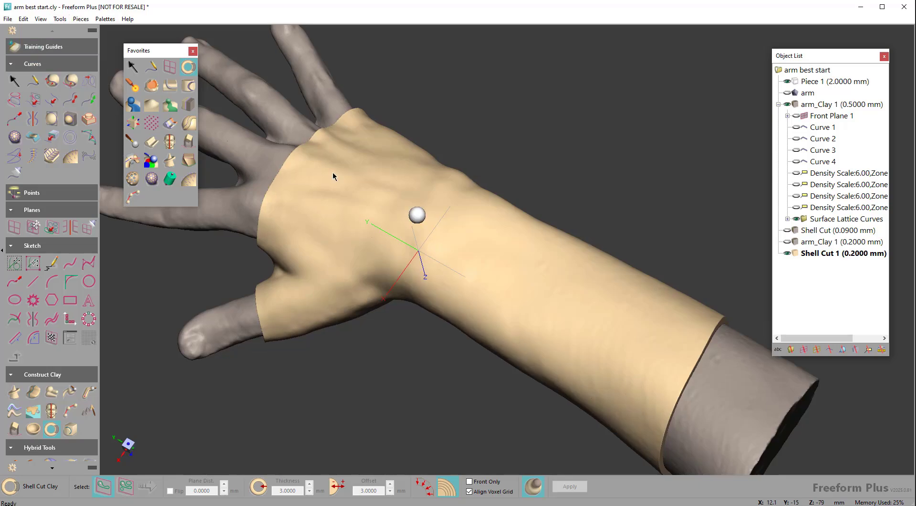
middle_drag(333, 173, 333, 173)
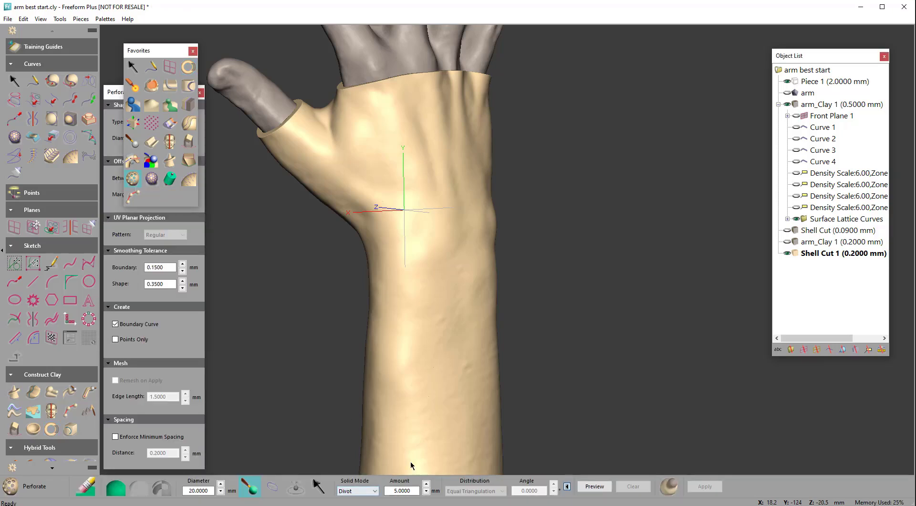
Step: Try painting a Perforate area below the wrist with the 20 mm brush, hide the arm_Clay 1 (0.5000 mm) piece, and leave the tool
mouse_move(454, 259)
mouse_down()
mouse_move(423, 272)
mouse_move(450, 264)
mouse_move(463, 282)
mouse_up()
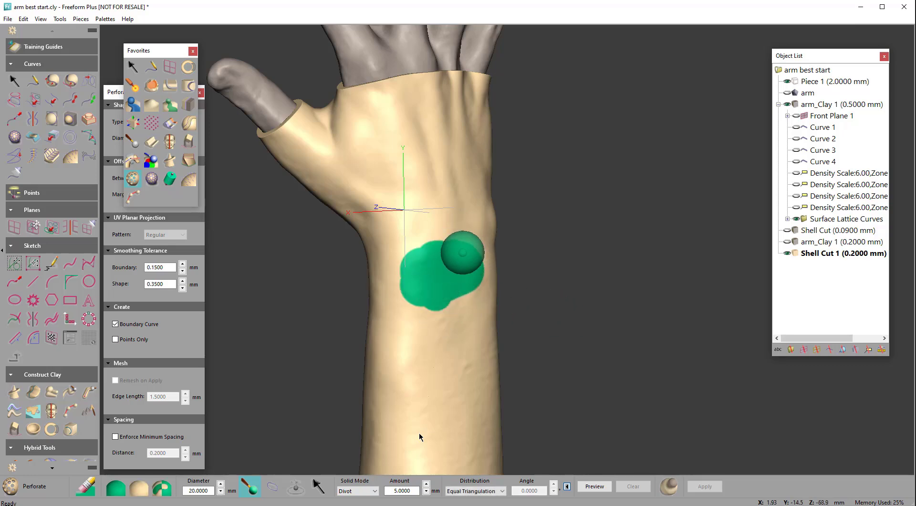
key(space)
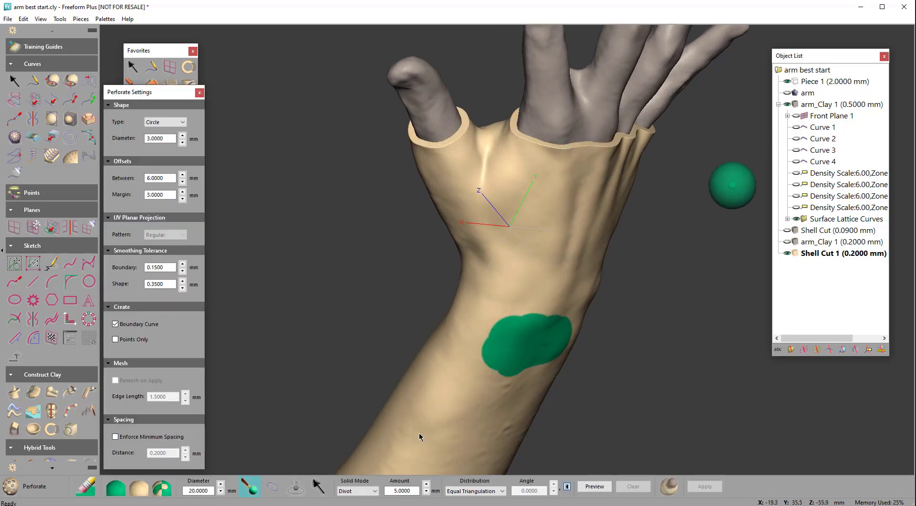
click(787, 105)
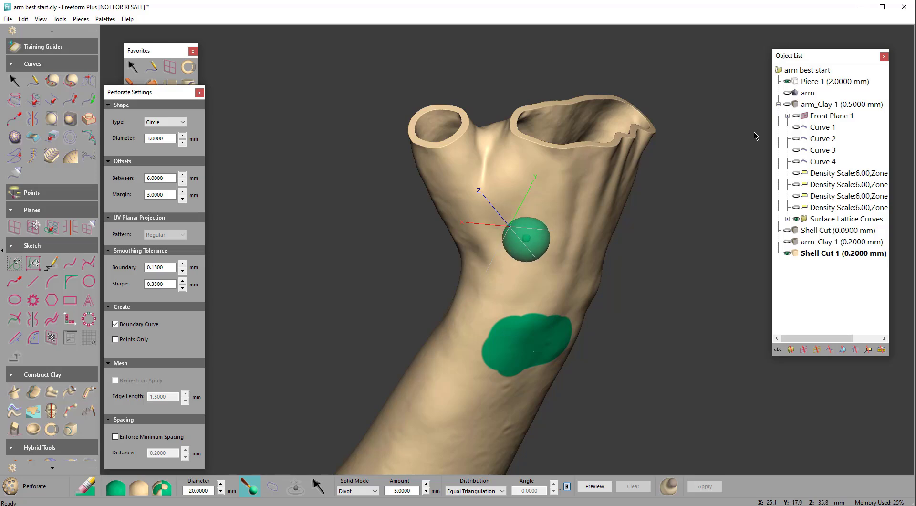
key(space)
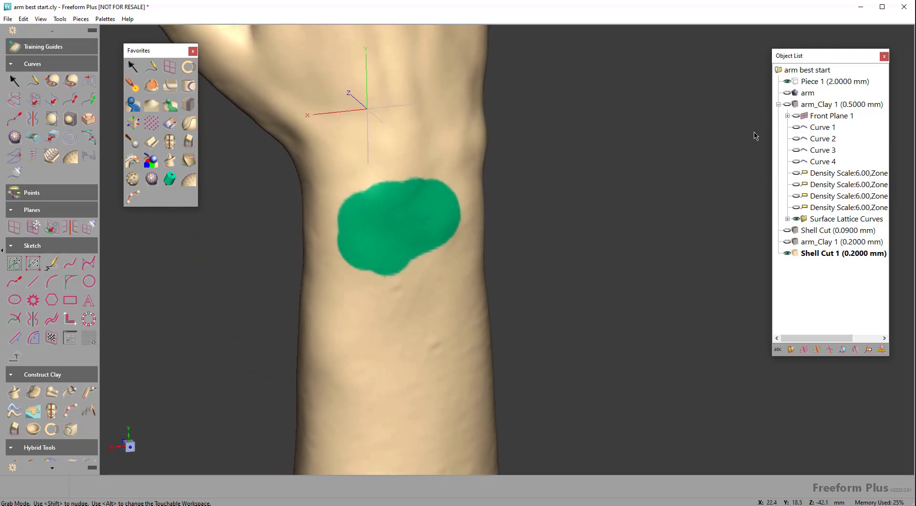
key(space)
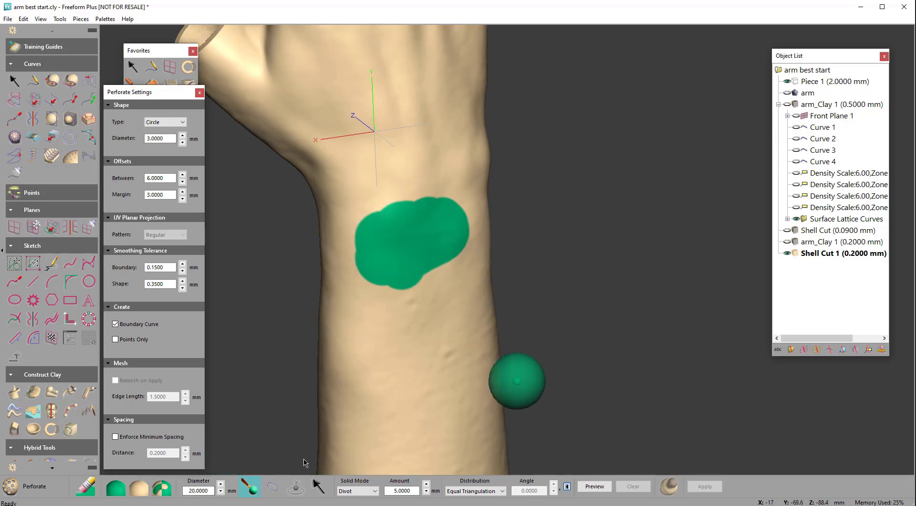
click(133, 68)
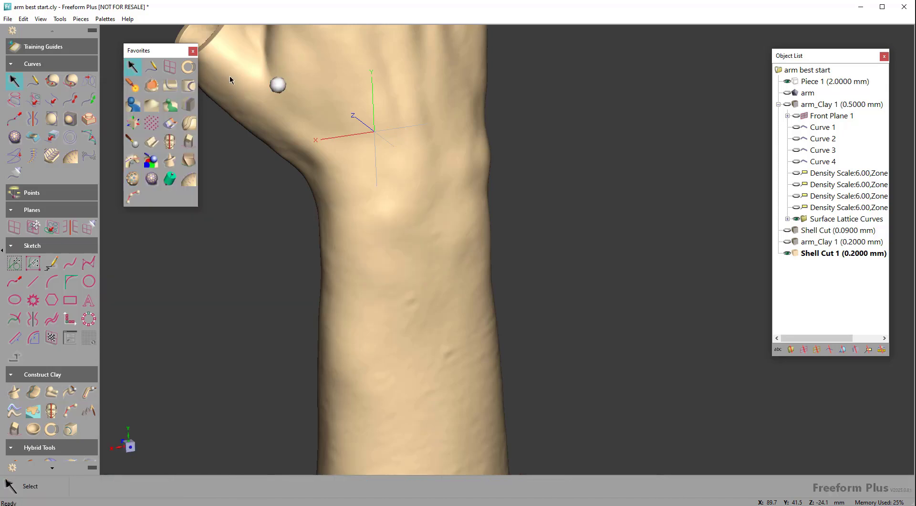
Step: Draw a closed curve about 176 mm long around the plain shell just below the wrist
click(152, 67)
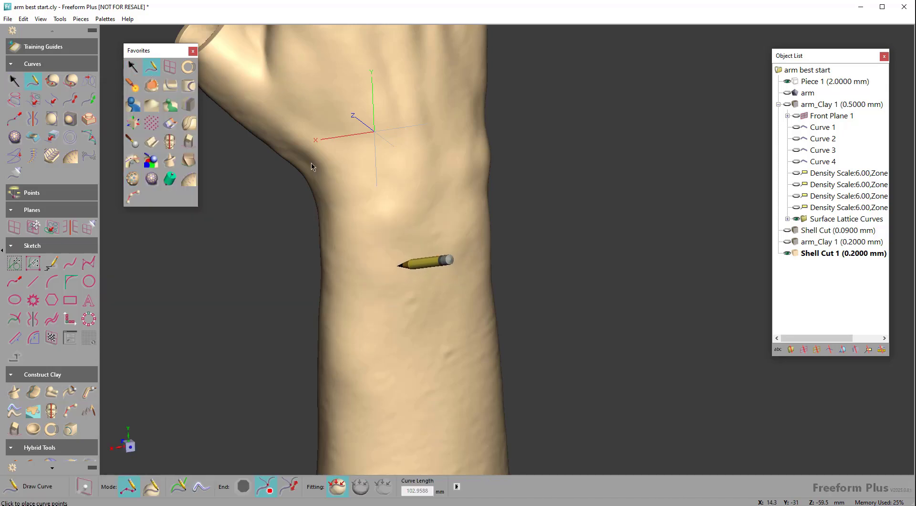
click(364, 256)
click(420, 258)
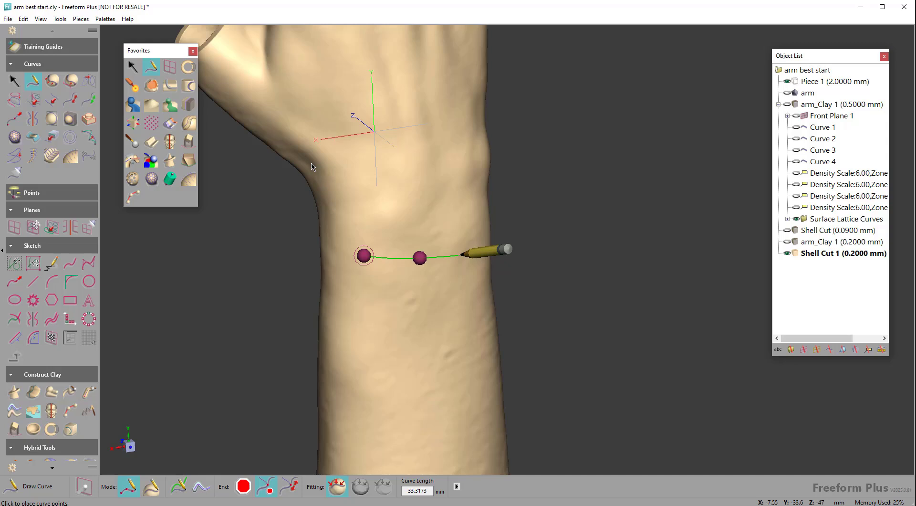
click(487, 232)
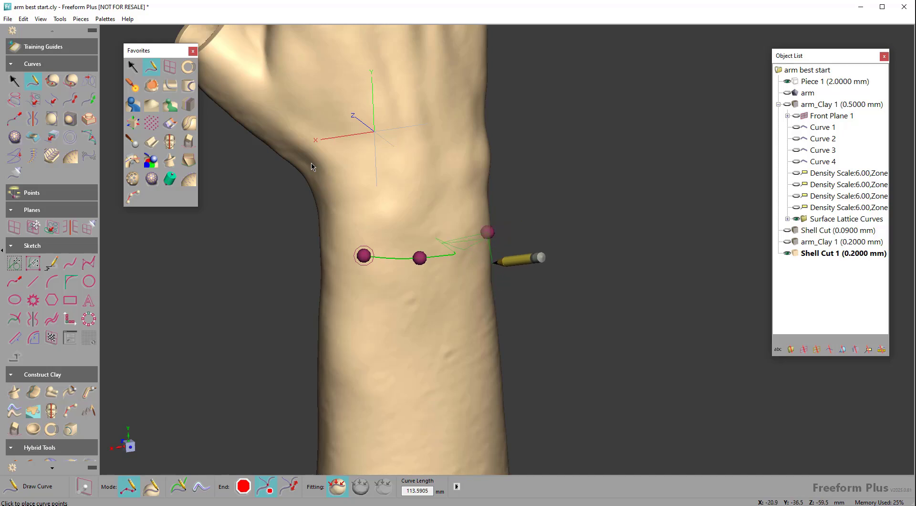
key(ctrl+z)
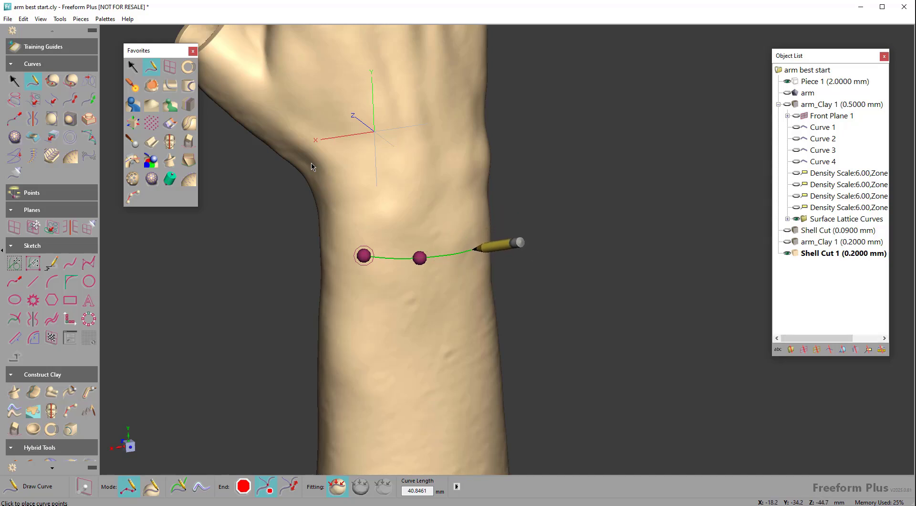
click(471, 249)
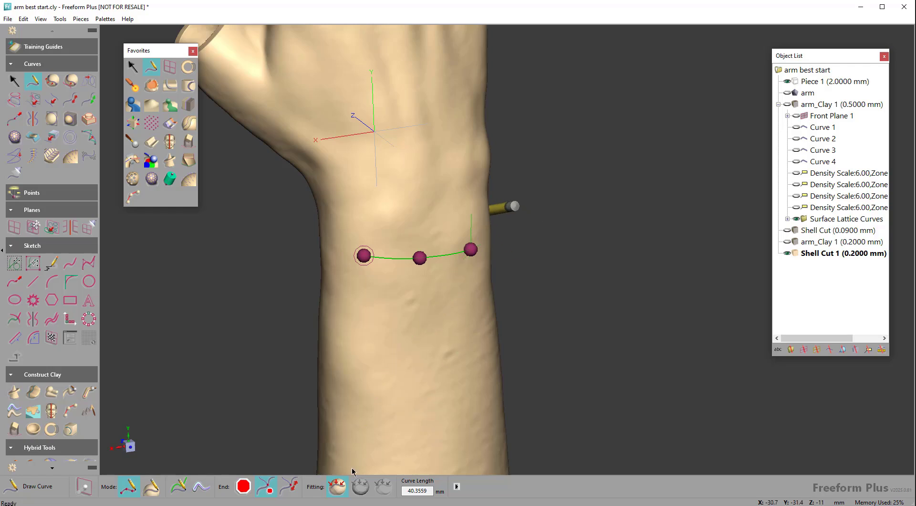
click(488, 236)
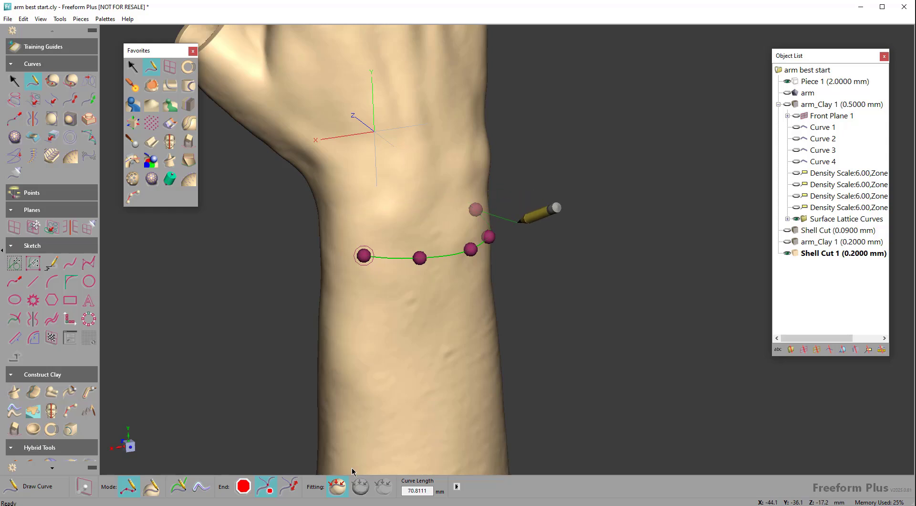
mouse_move(520, 221)
middle_down()
mouse_move(542, 219)
mouse_move(329, 245)
middle_up()
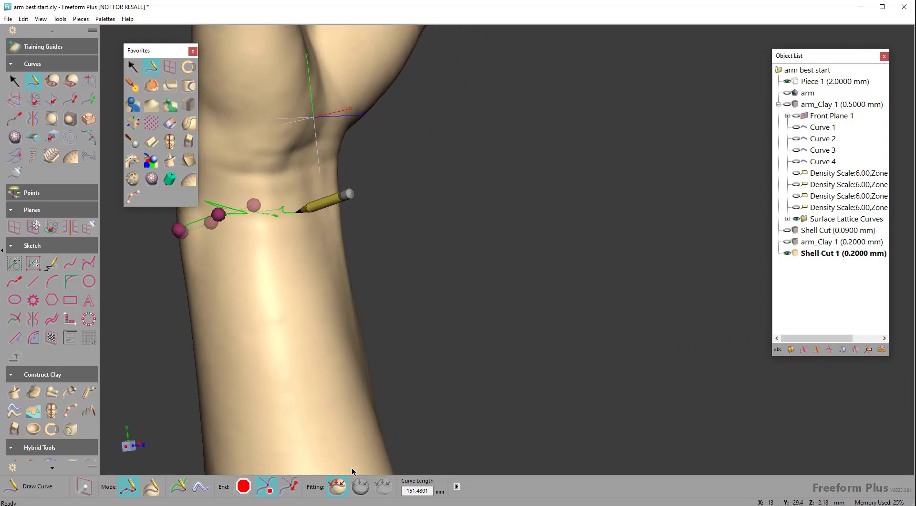
click(297, 210)
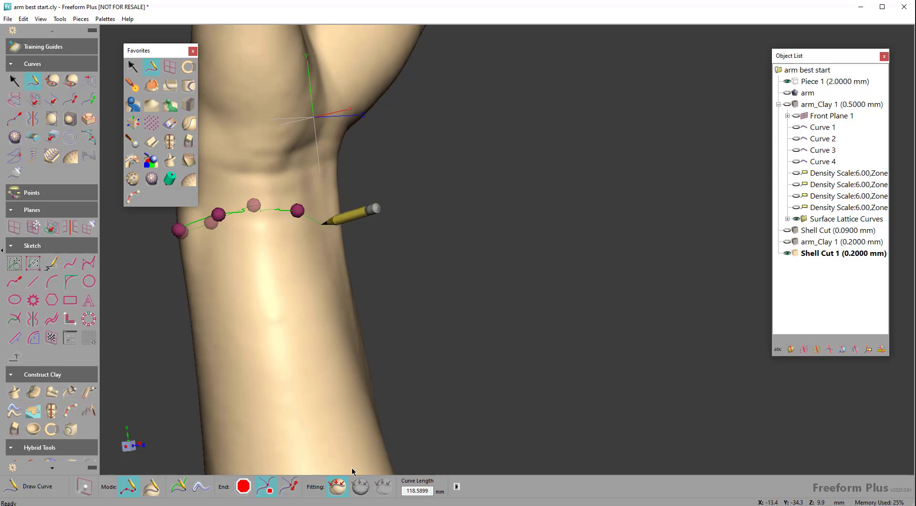
key(ctrl+z)
mouse_move(274, 224)
middle_down()
mouse_move(262, 240)
mouse_move(360, 319)
middle_up()
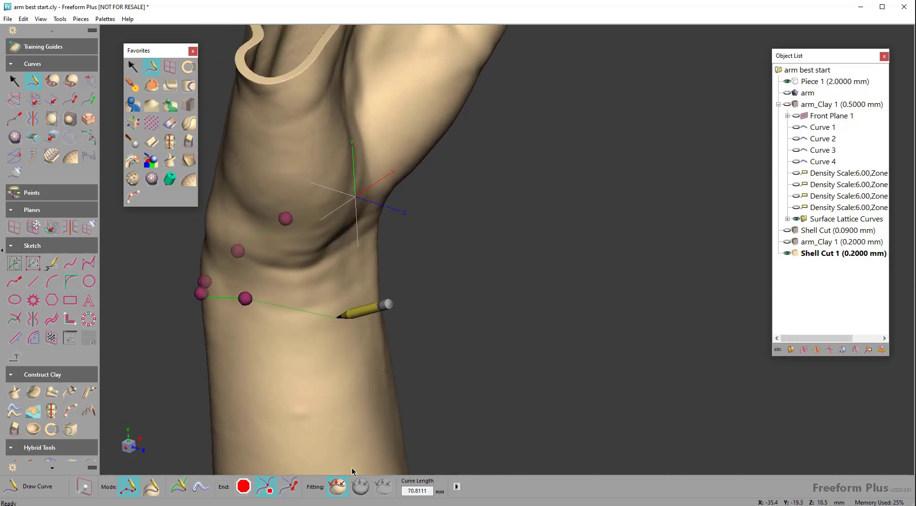
click(309, 298)
click(352, 276)
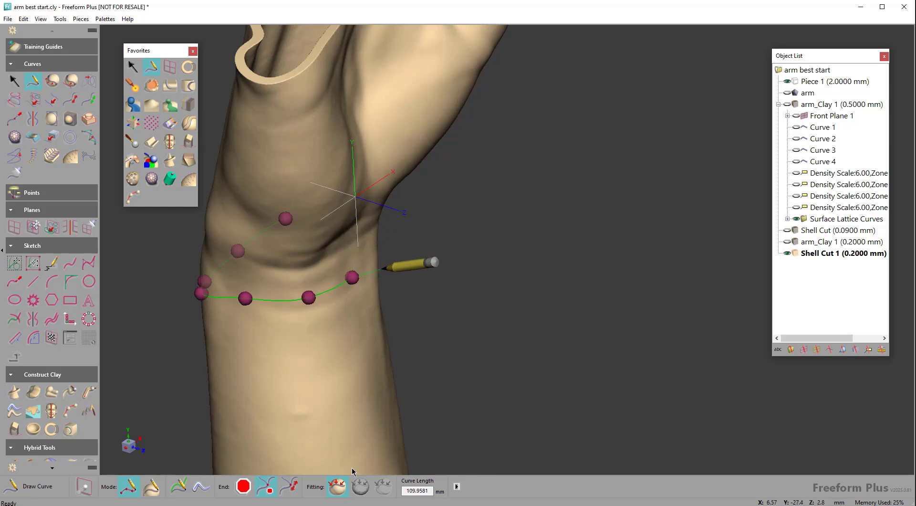
middle_drag(382, 262, 271, 332)
mouse_move(410, 278)
middle_down()
mouse_move(359, 276)
mouse_move(537, 277)
mouse_move(423, 278)
mouse_move(432, 279)
middle_up()
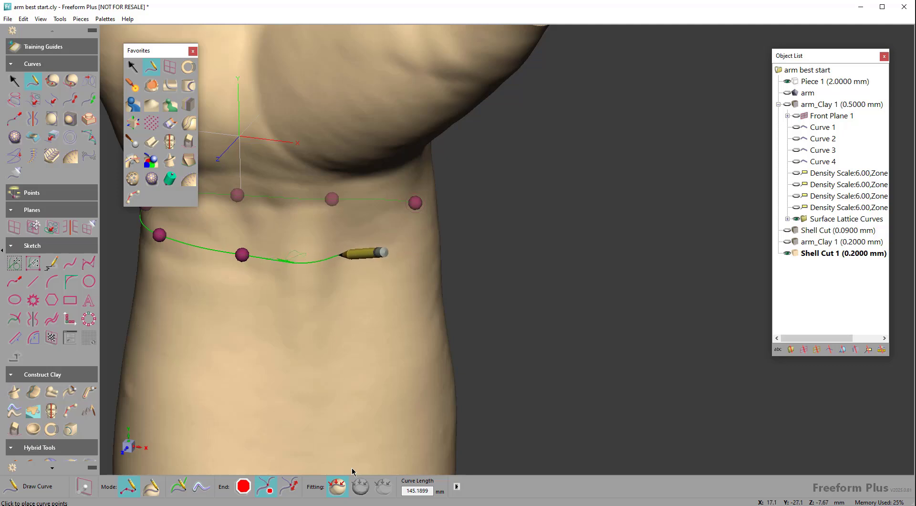
click(321, 262)
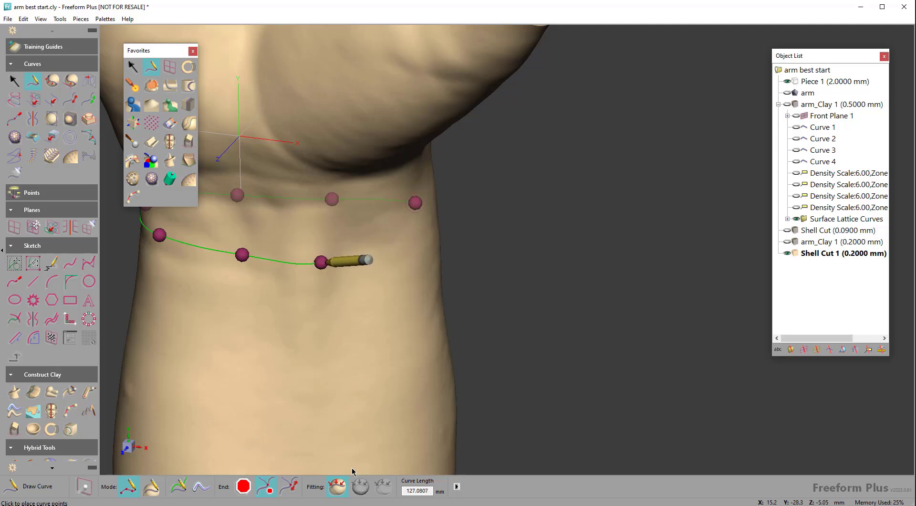
click(380, 256)
click(419, 237)
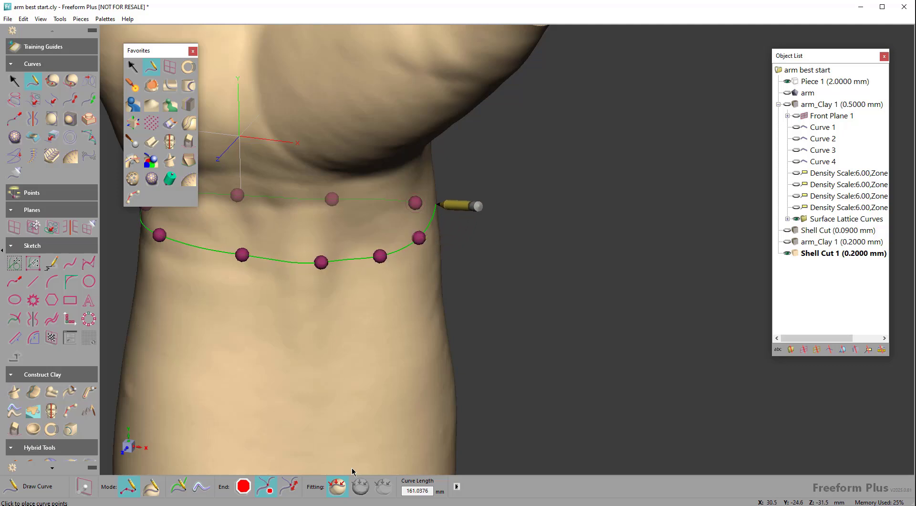
click(415, 203)
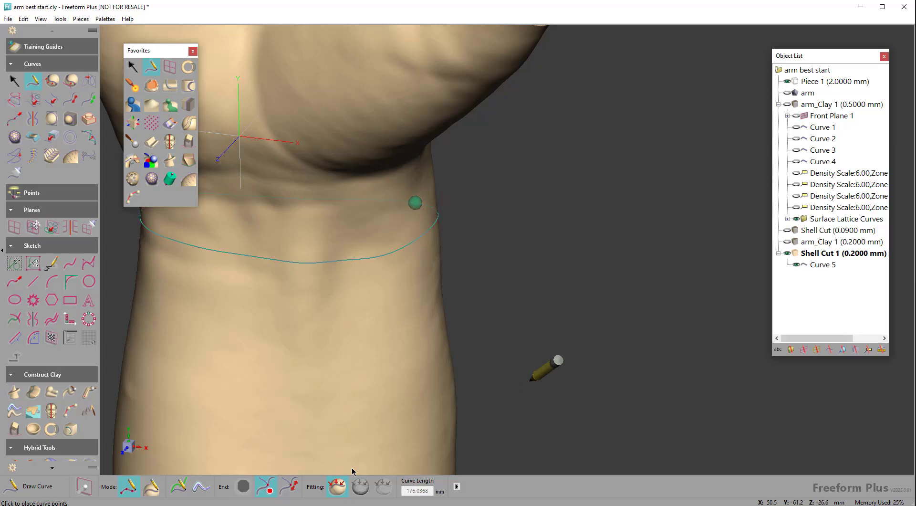
Step: Draw a second closed curve about 237 mm long around the forearm, slightly above the shell's lower edge
key(space)
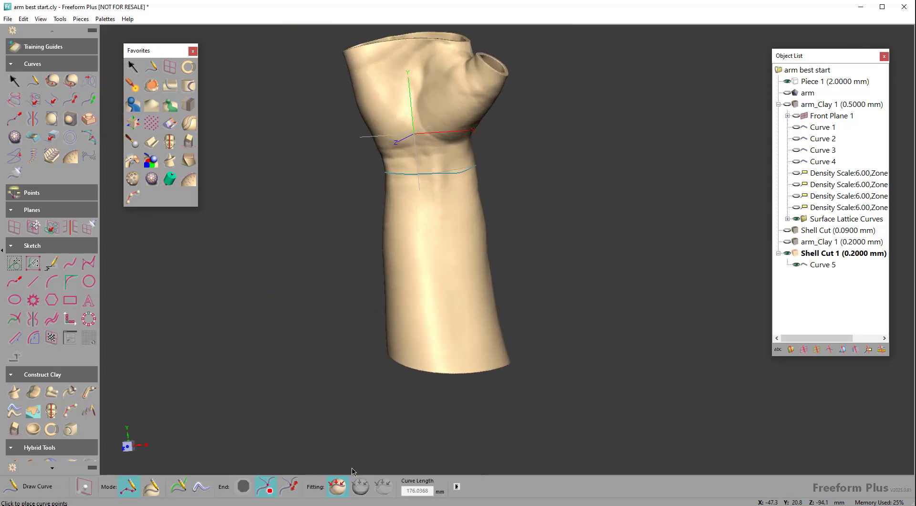
click(440, 352)
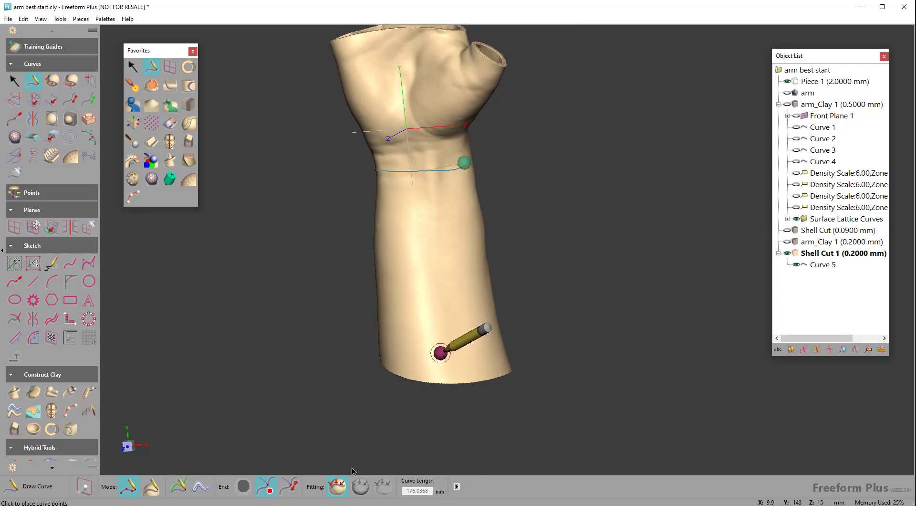
click(428, 321)
click(509, 353)
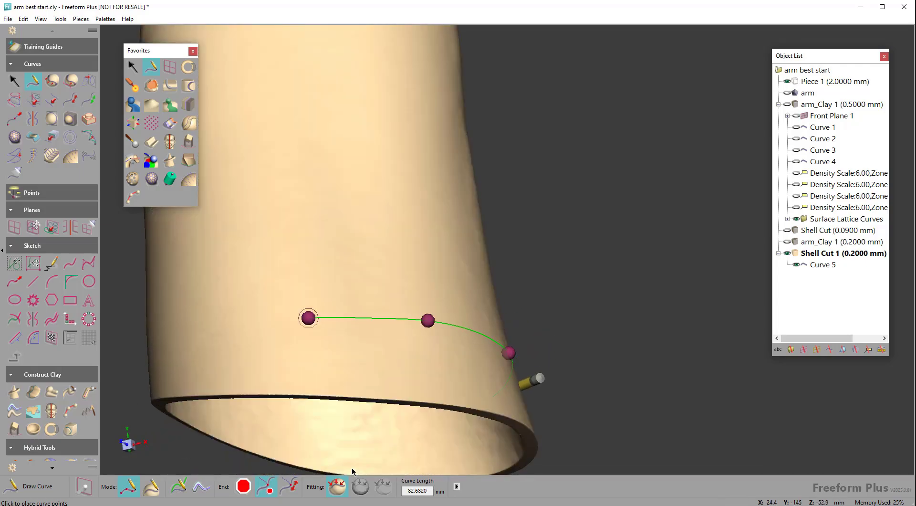
click(419, 411)
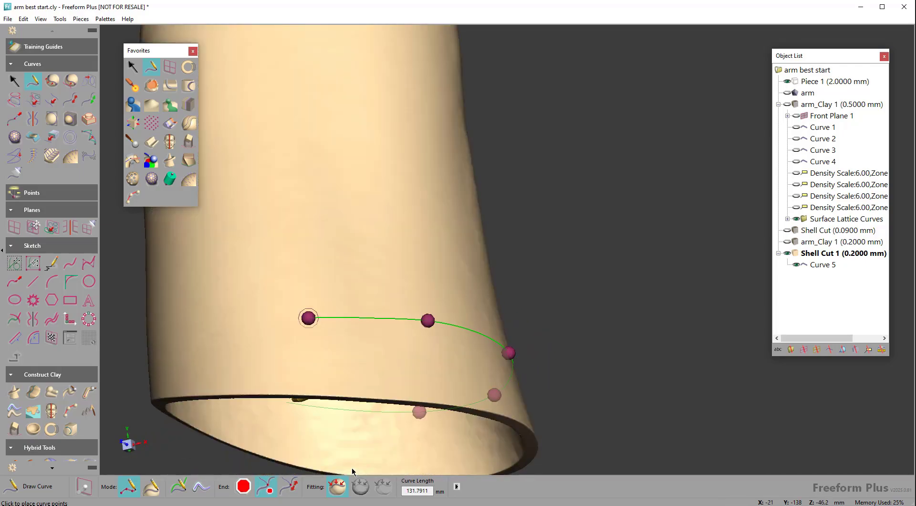
click(182, 313)
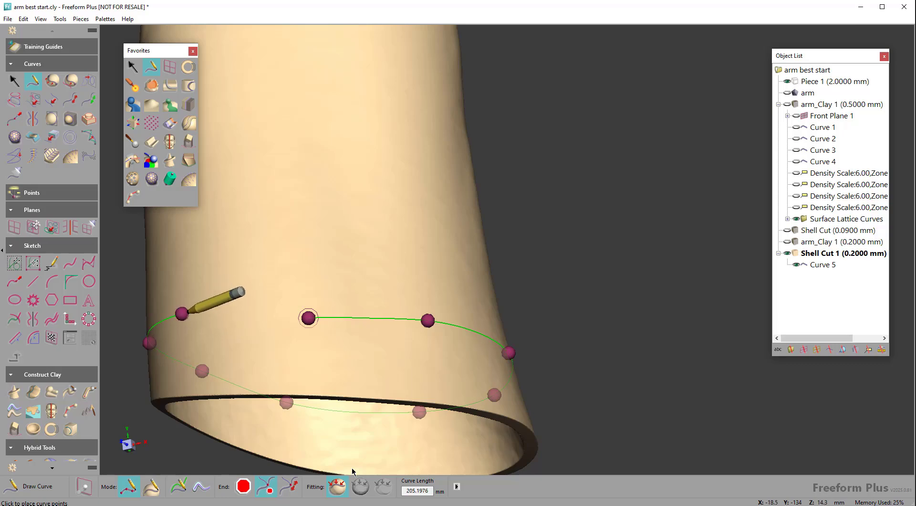
click(309, 317)
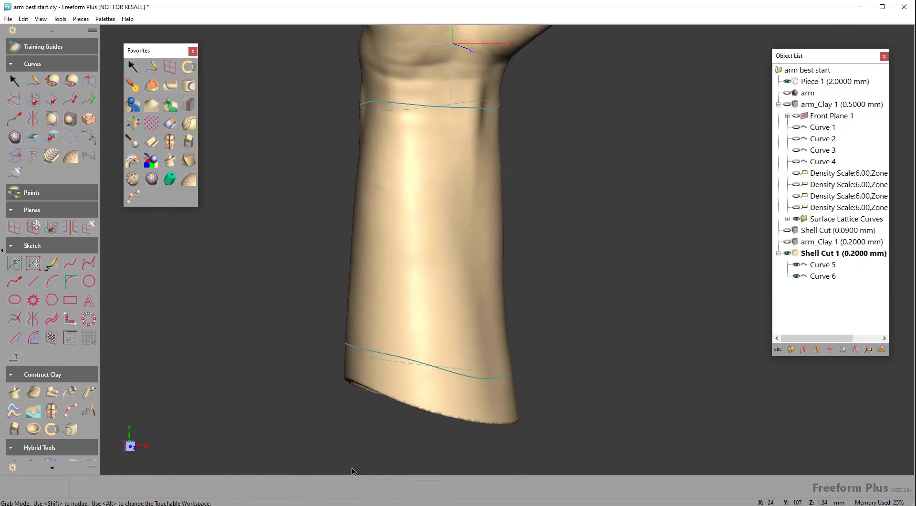
Step: Smooth the lower forearm curve by moving its start point slightly up toward the wrist
middle_drag(404, 354, 364, 362)
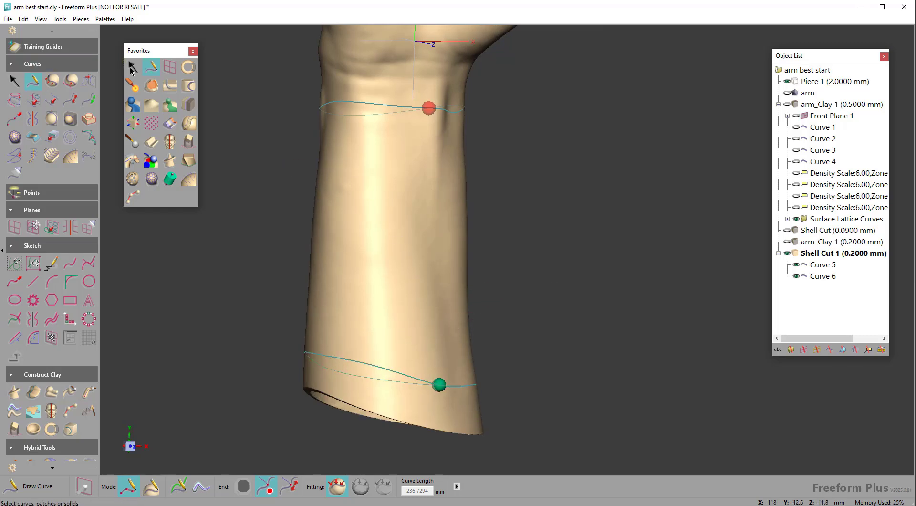
click(148, 70)
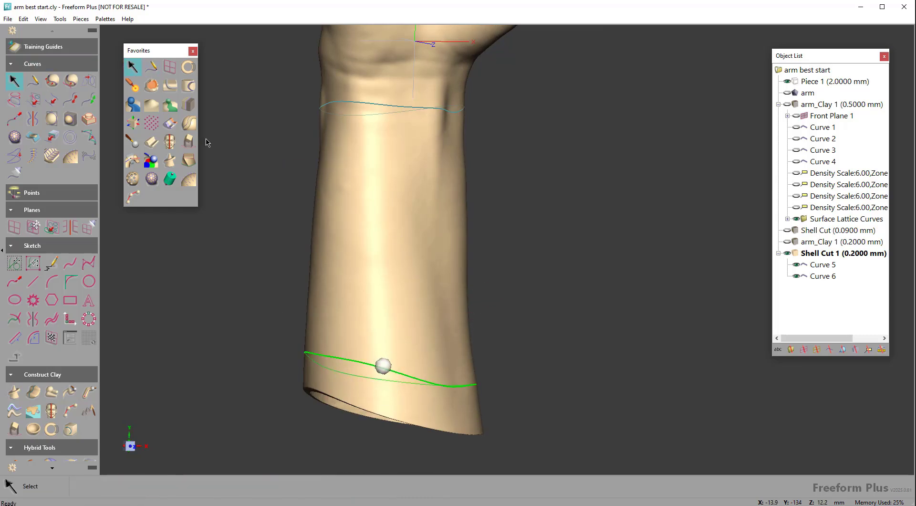
click(384, 365)
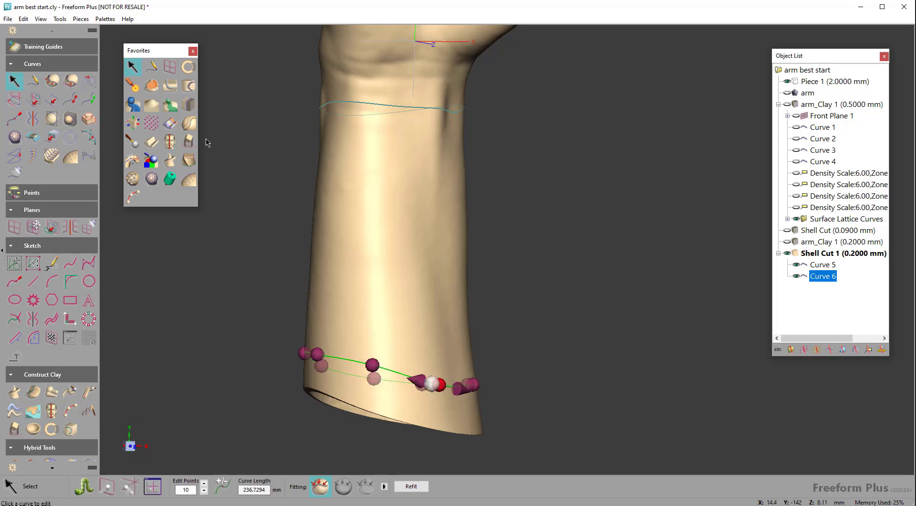
drag(439, 385, 436, 382)
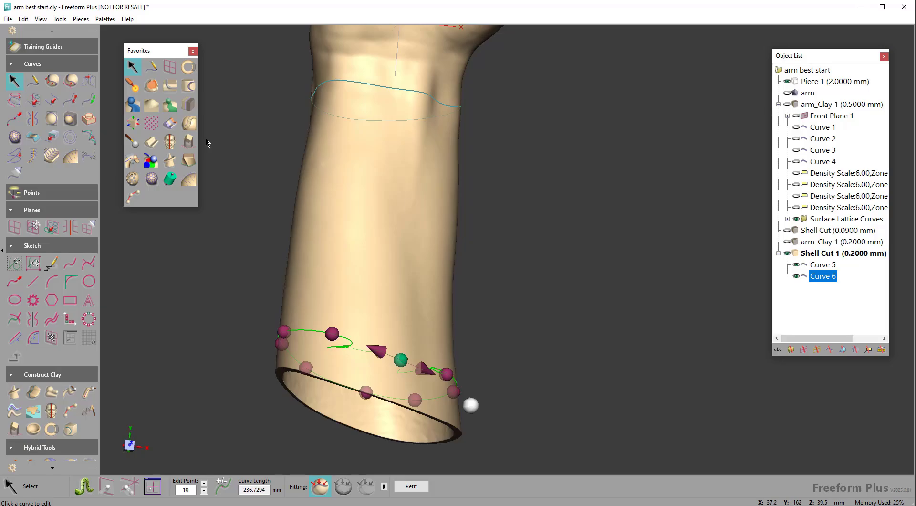
key(ctrl+z)
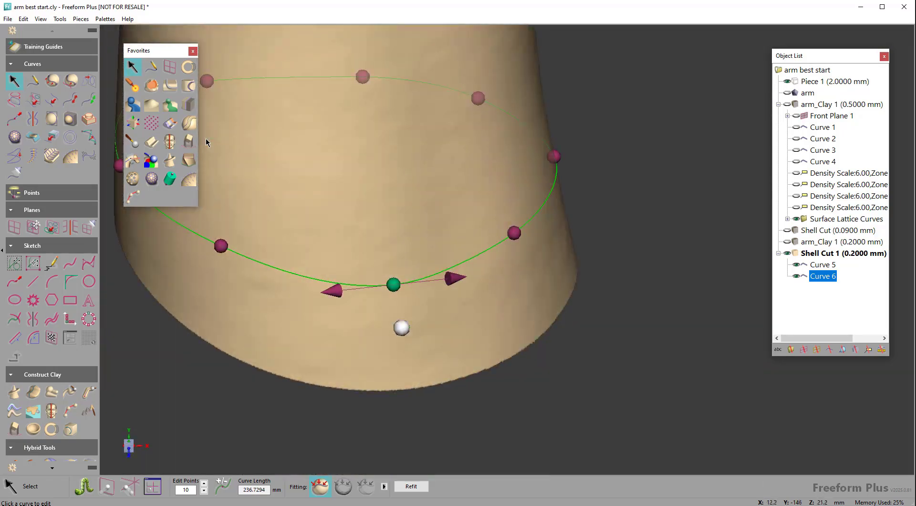
drag(394, 285, 399, 274)
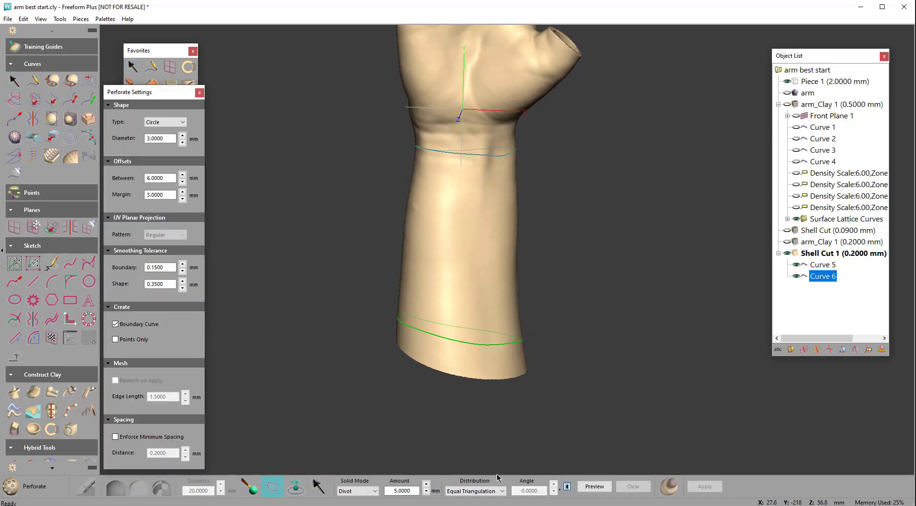
Step: Bound the Perforate area with both Curve 5 and Curve 6, and place the loop seed point on the forearm between them
click(444, 150)
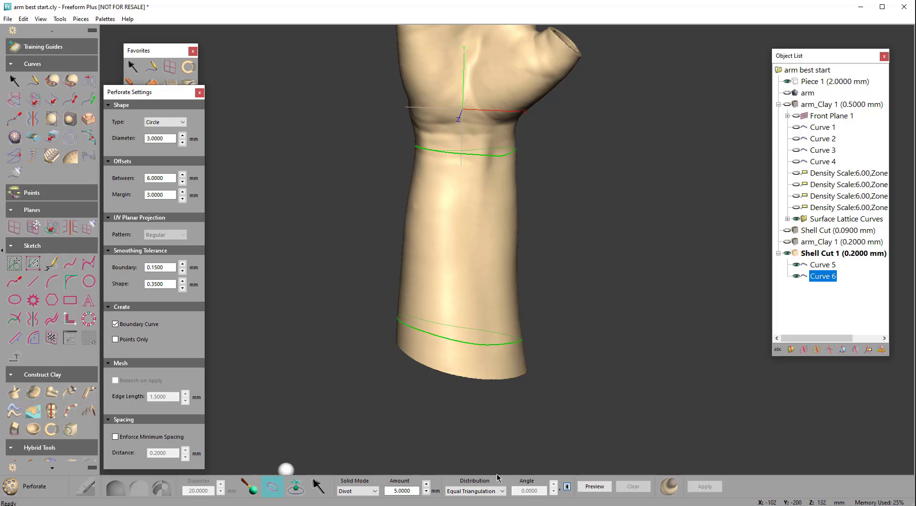
key(ctrl+a)
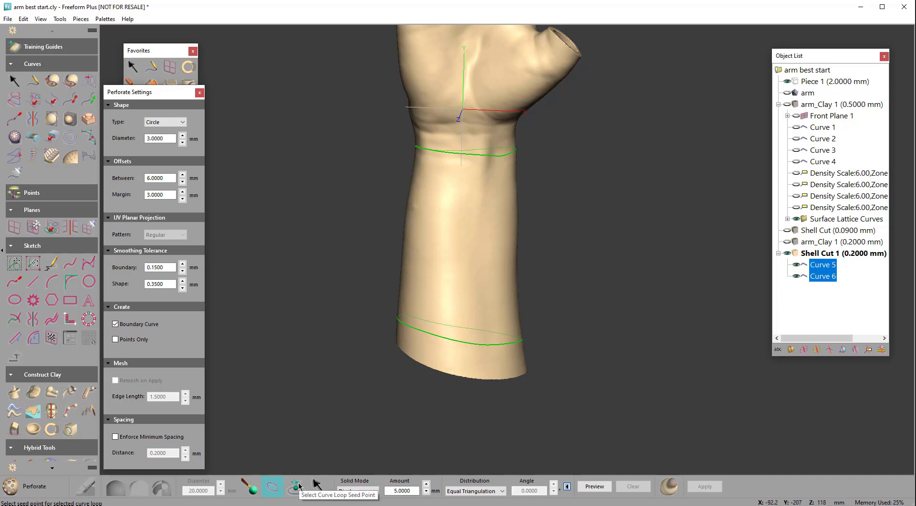
click(295, 484)
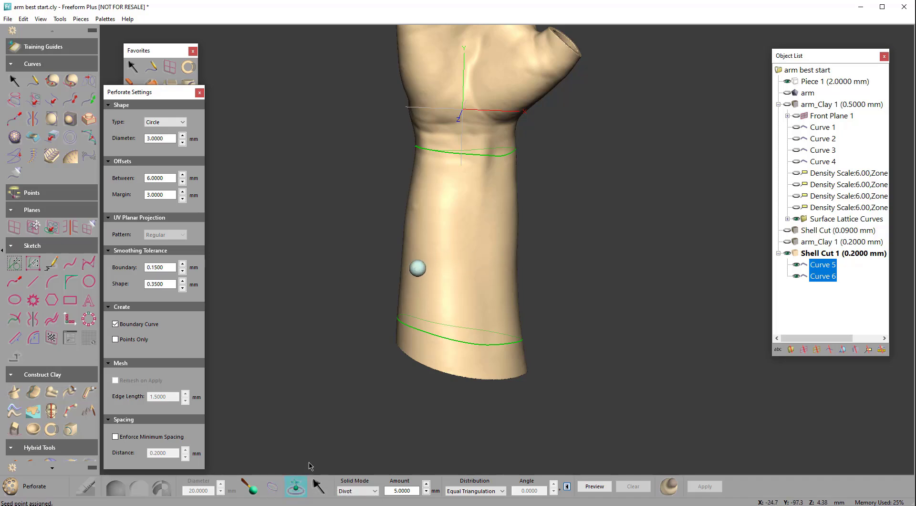
click(417, 269)
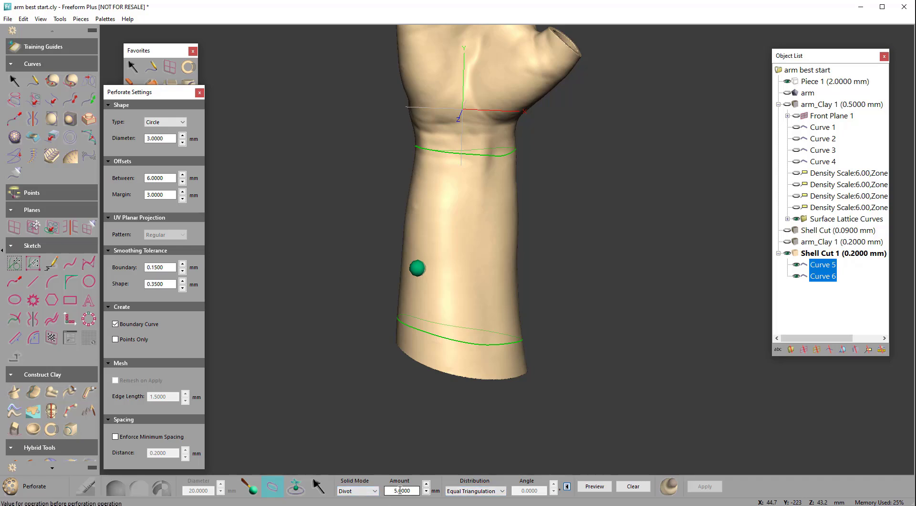
Step: Preview the perforation between the two curves with Divot mode, a 5 mm amount and Equal Triangulation distribution
click(371, 492)
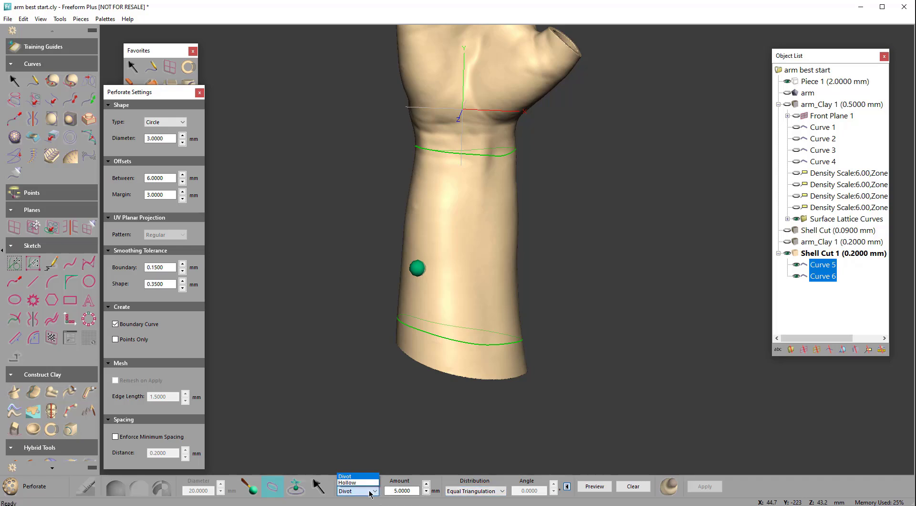
click(389, 493)
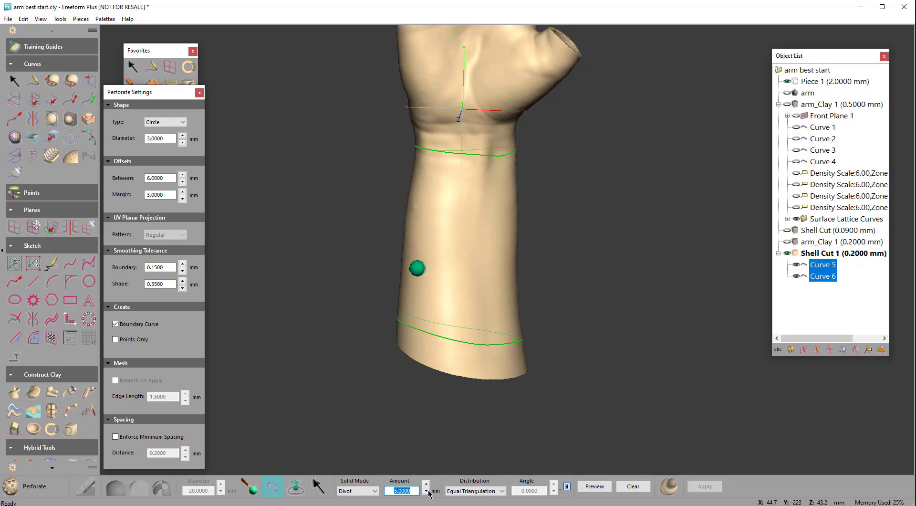
click(469, 492)
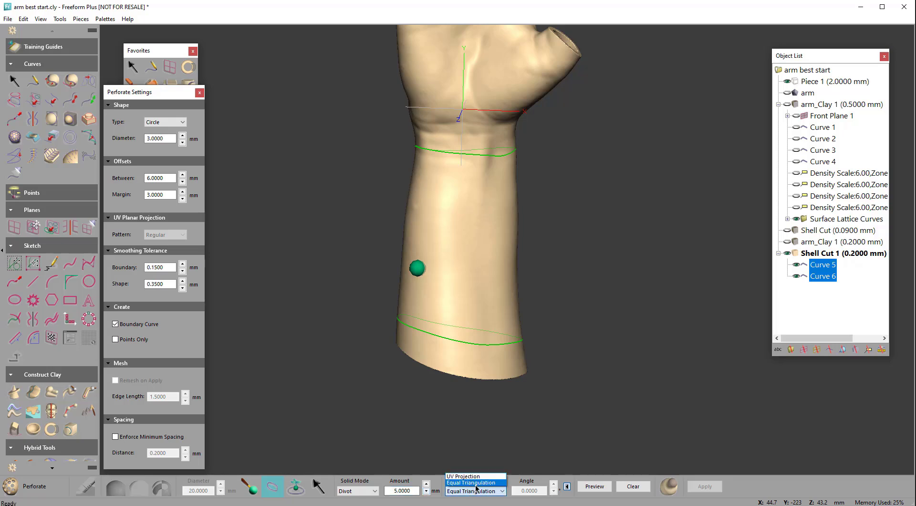
click(476, 483)
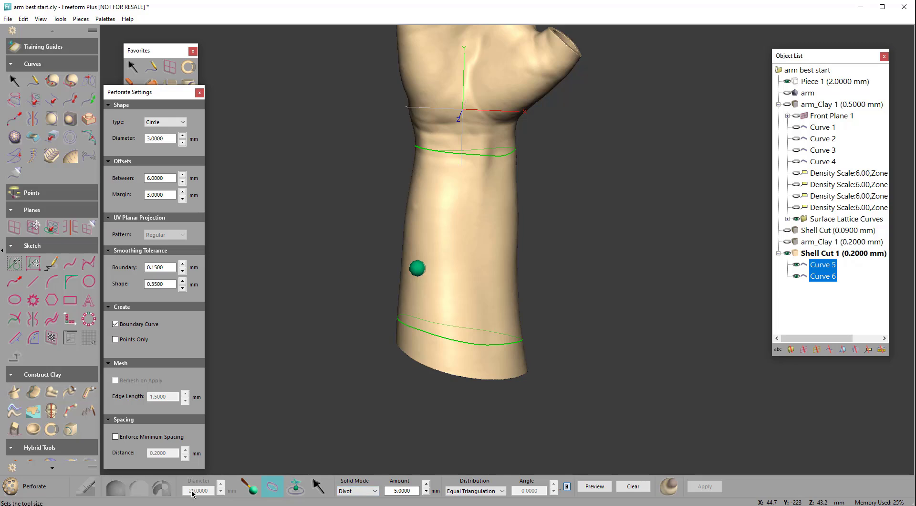
click(595, 486)
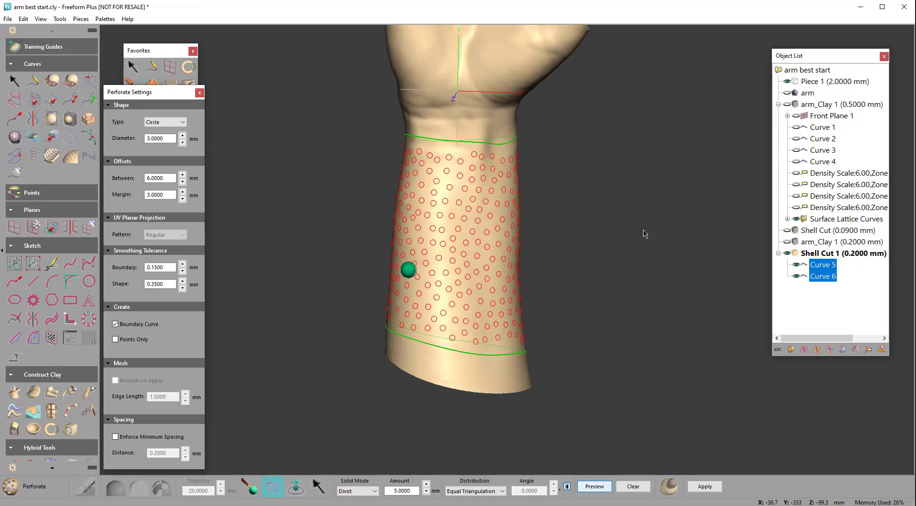
Step: Check the previewed holes around the forearm and apply the Equal Triangulation perforation between the two curves
key(Left)
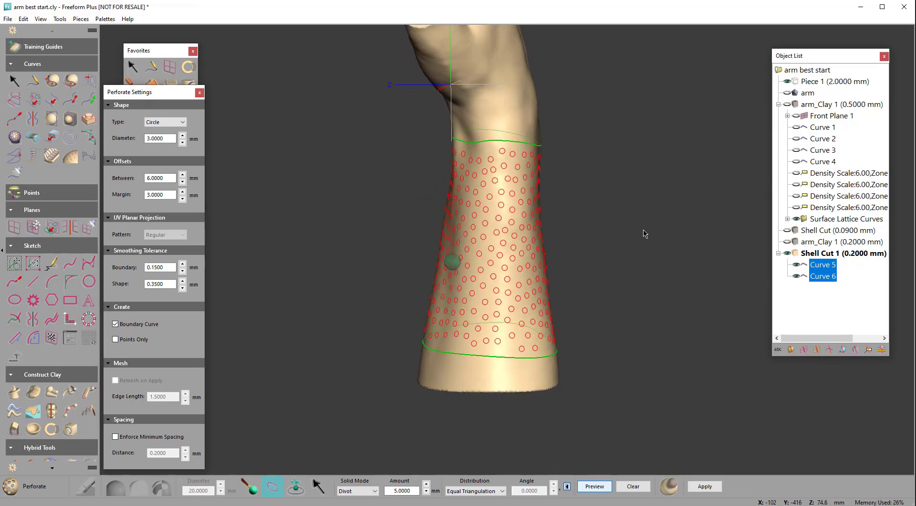
key(Left)
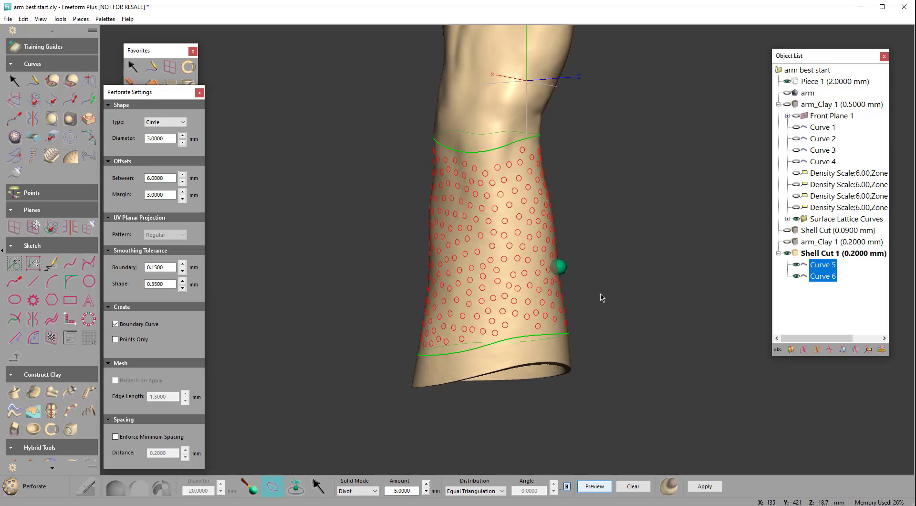
key(Left)
key(Left)
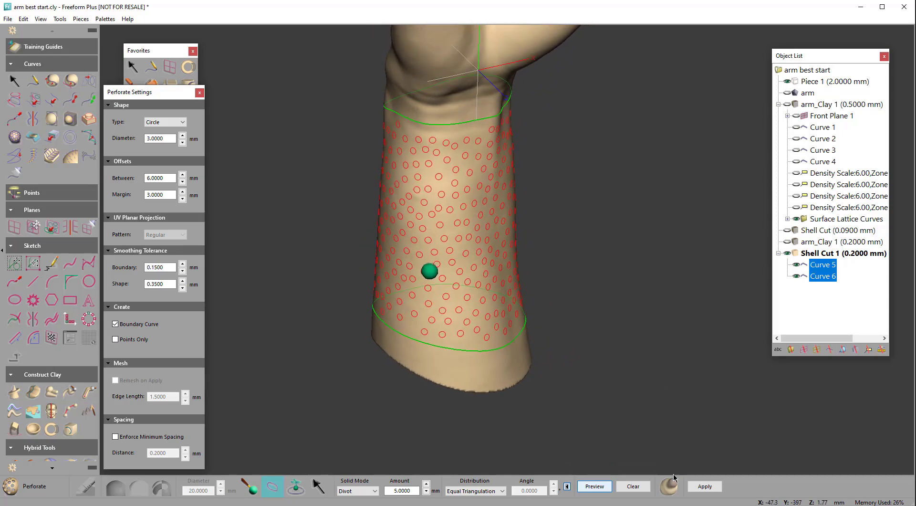
click(706, 486)
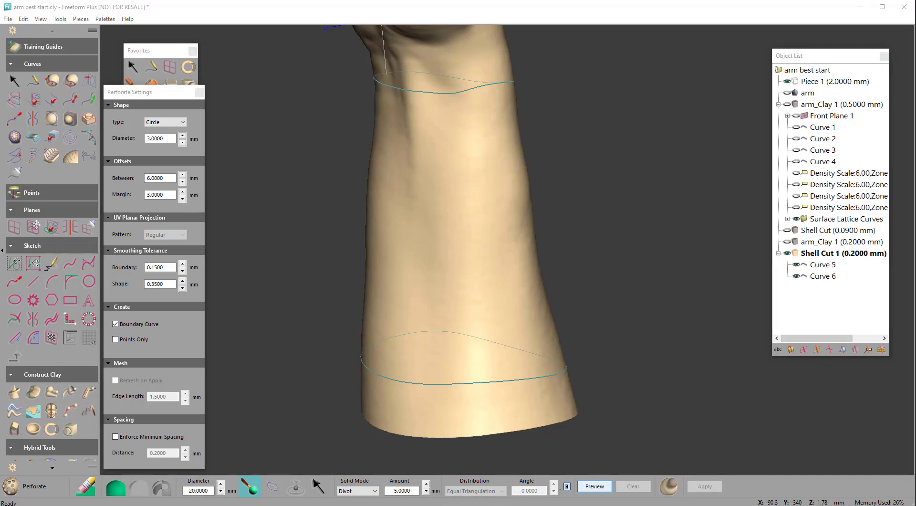
Step: Draw an open curve about 130 mm long lengthwise down the forearm, crossing both the wrist curve and the lower curve
click(151, 67)
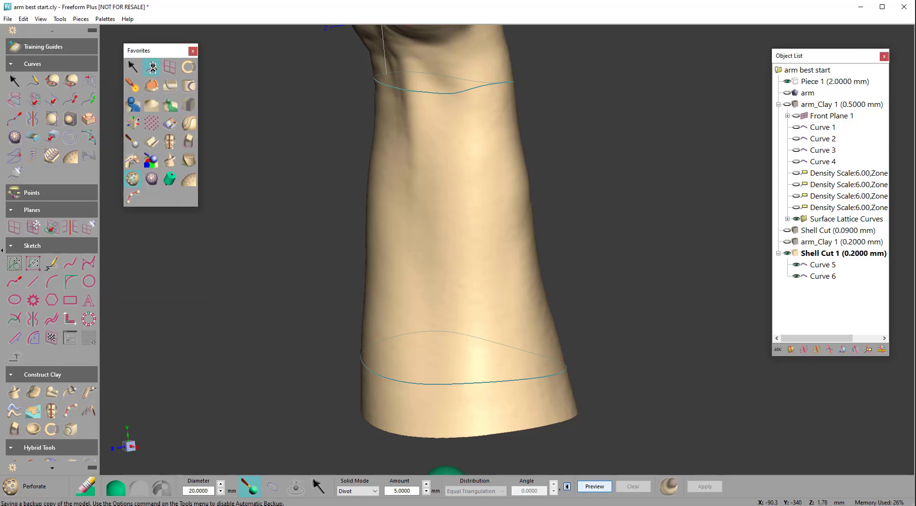
middle_drag(388, 93, 433, 87)
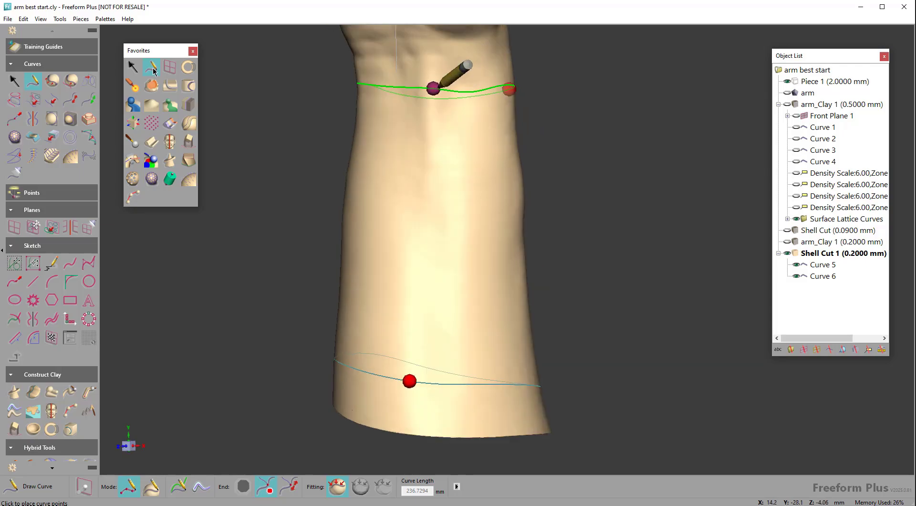
click(421, 65)
click(424, 201)
click(416, 314)
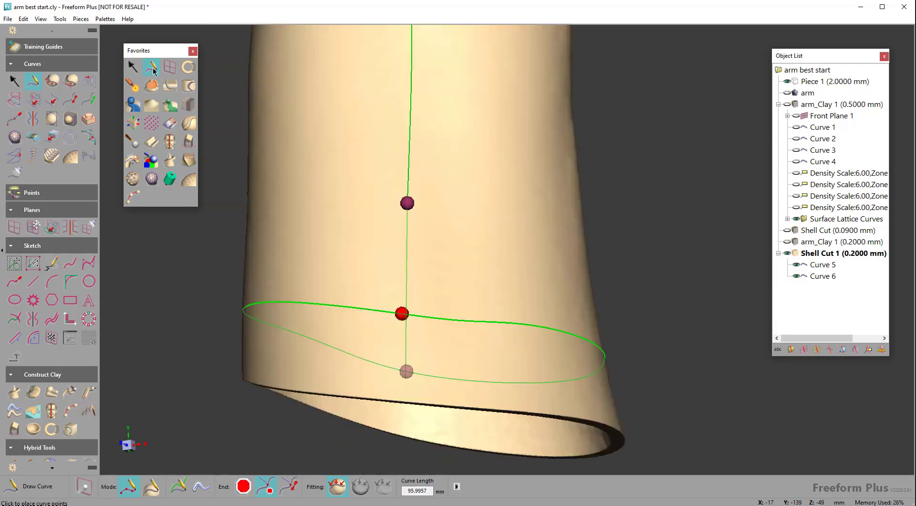
click(406, 344)
key(e)
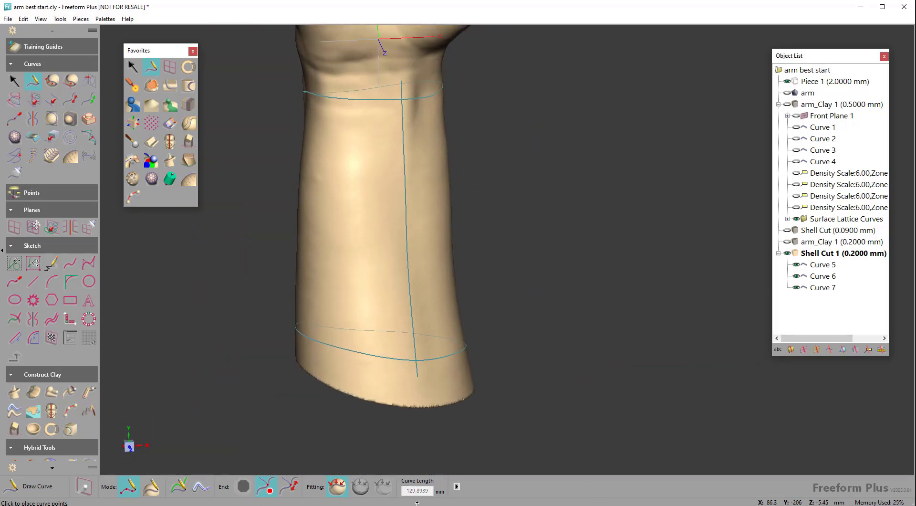
Step: Bound a new Perforate area with Curves 5, 6 and 7, and set the circle diameter to 5 mm
click(131, 180)
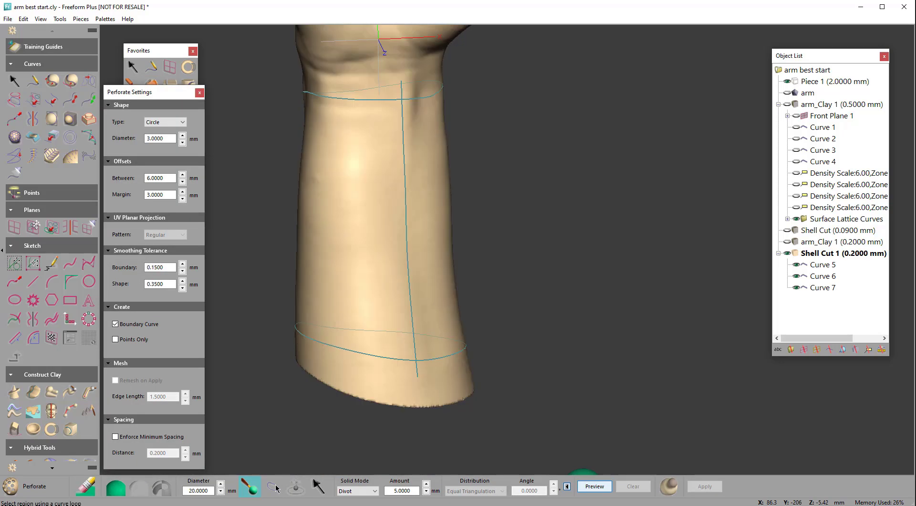
click(271, 487)
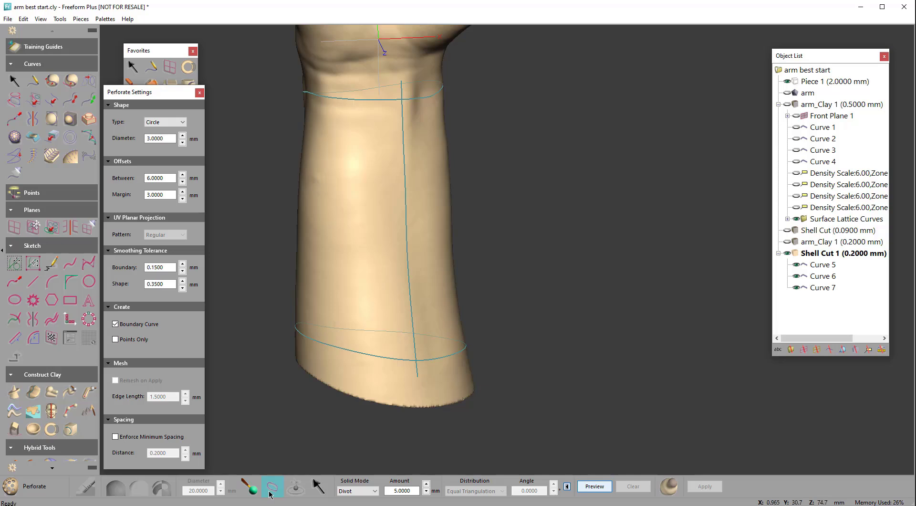
drag(174, 139, 116, 138)
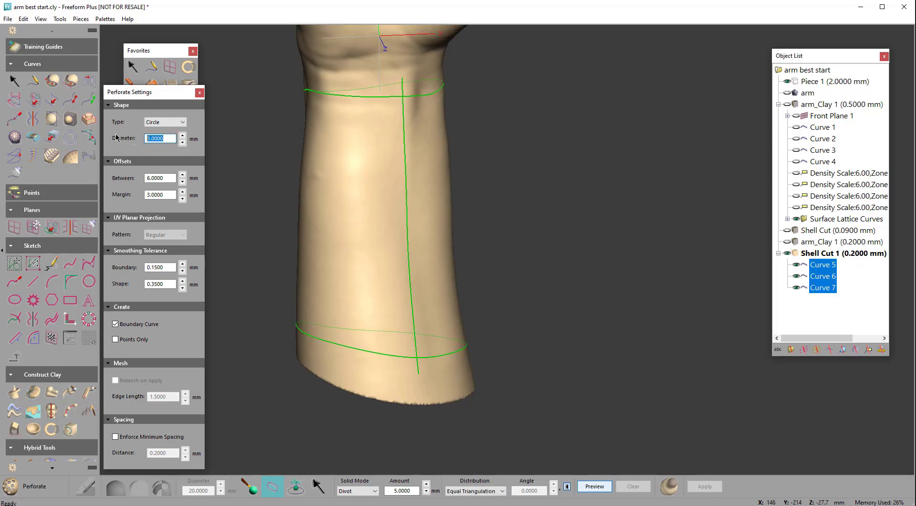
text(5)
key(Return)
Step: Change the perforation distribution to UV Projection and preview it in the forearm area between the curves
click(474, 491)
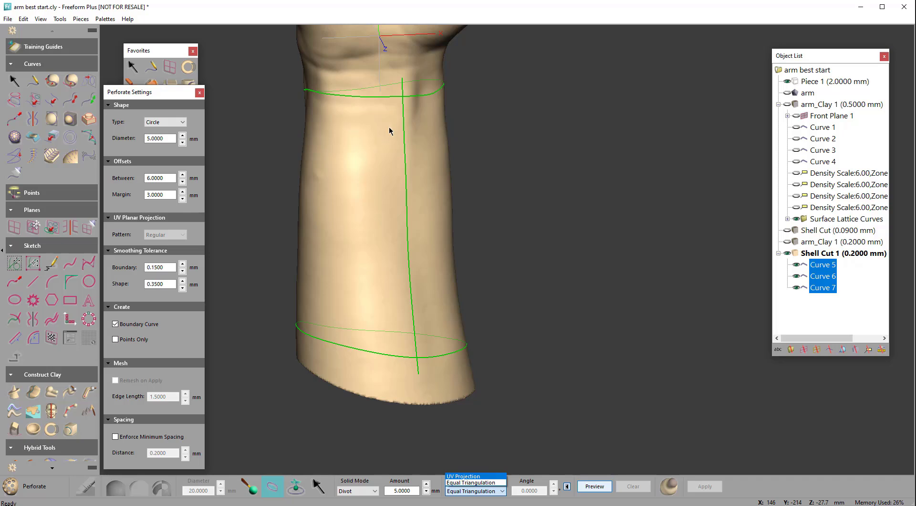
click(469, 483)
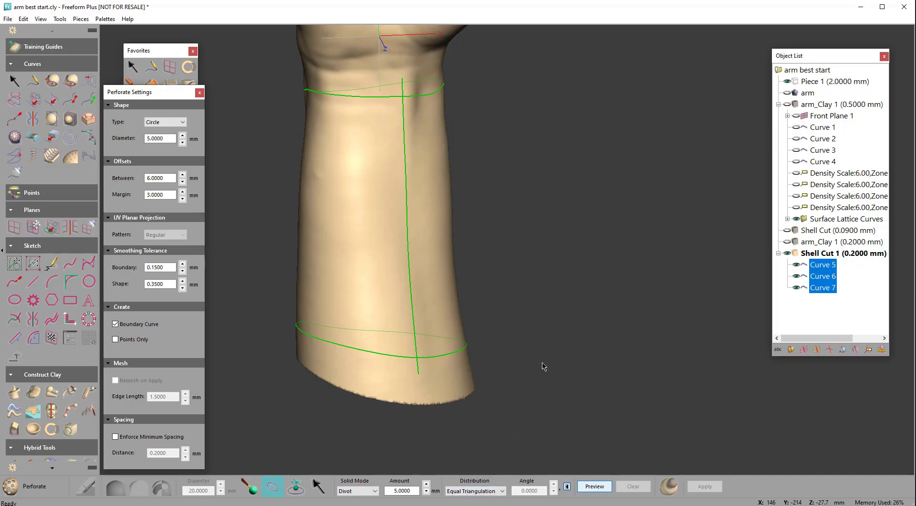
click(493, 488)
click(491, 476)
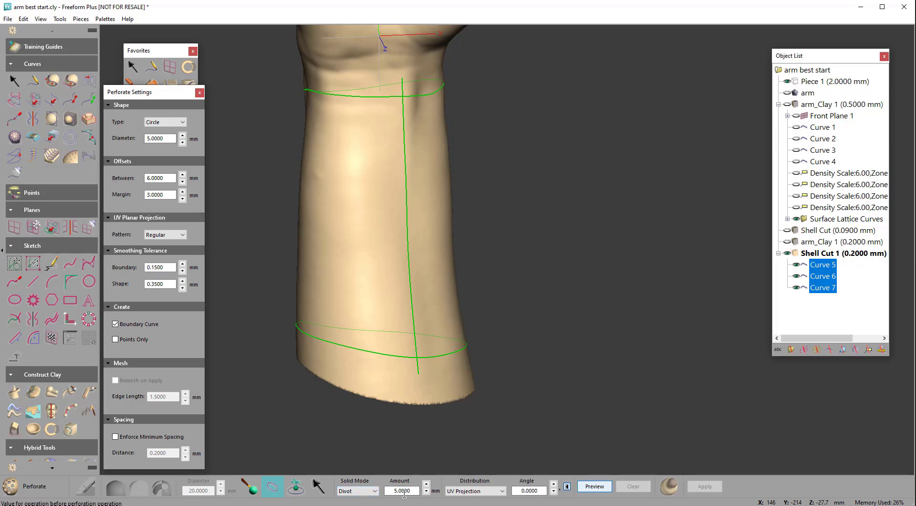
click(596, 487)
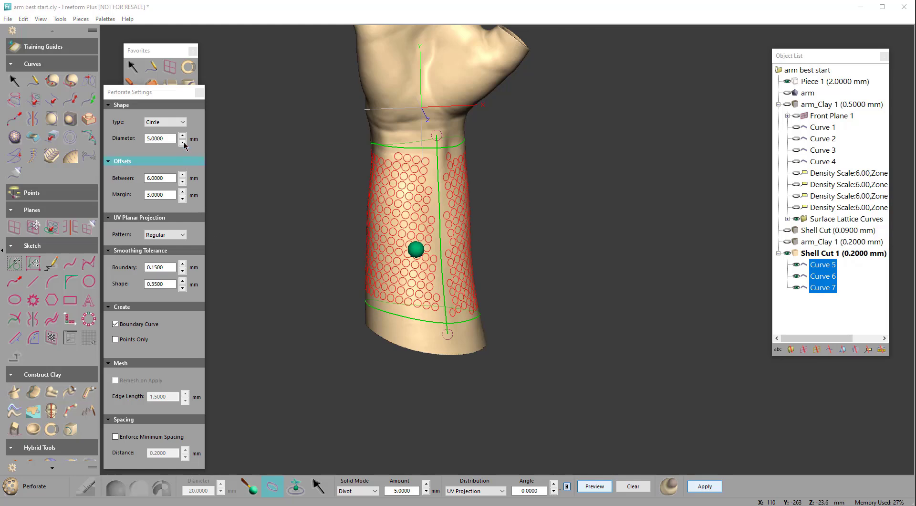
Step: Set the offset between holes to 8 mm, choose the Hexagonal pattern, and preview the perforation again
click(164, 139)
key(Tab)
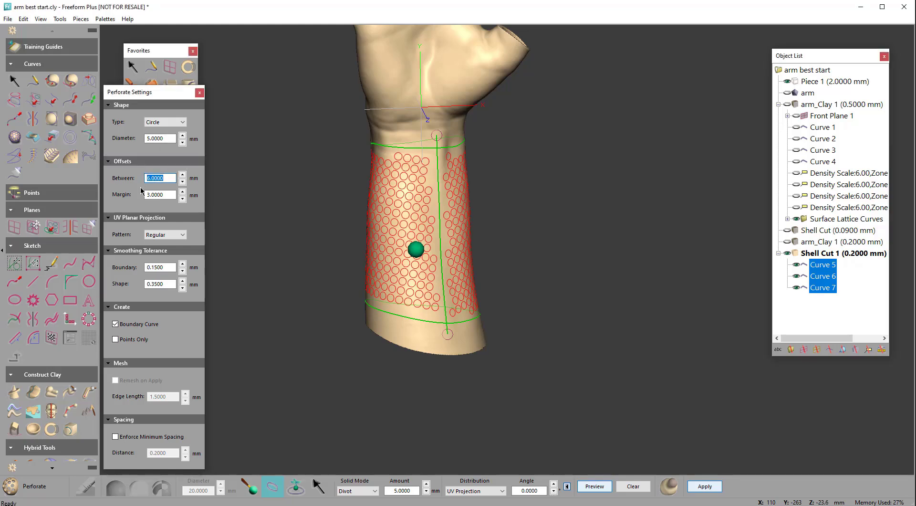
text(8)
click(167, 234)
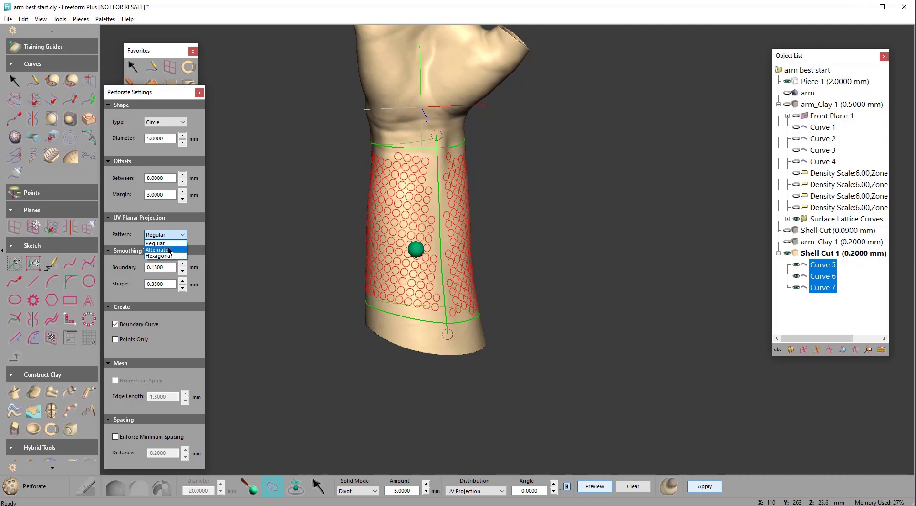
click(175, 255)
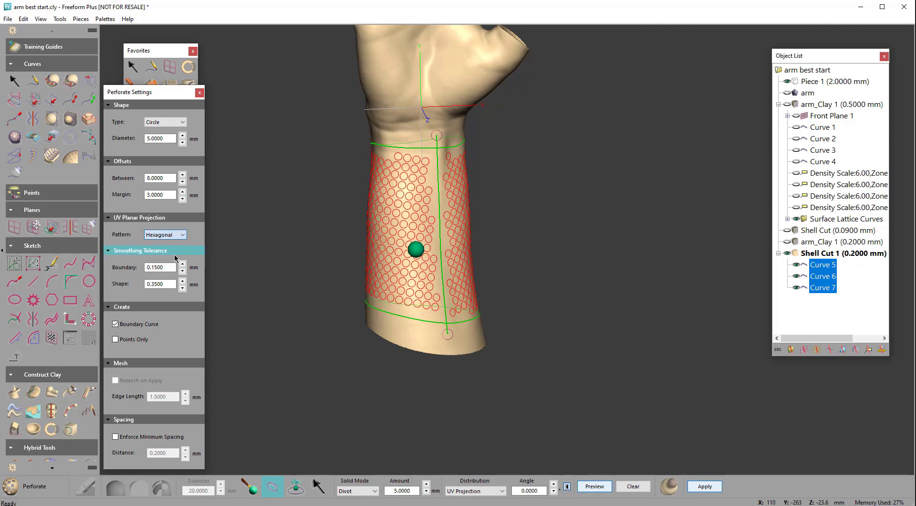
click(595, 486)
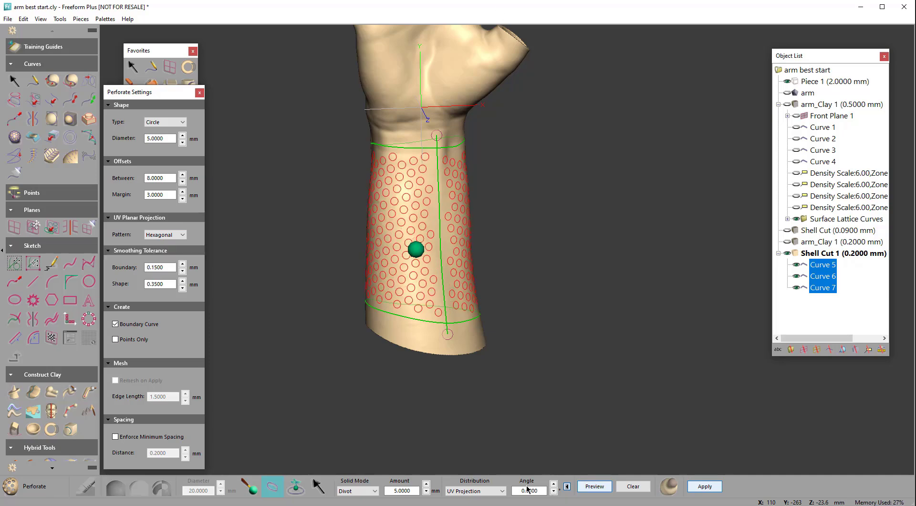
Step: Set the UV projection angle to 8 and apply the perforation to the forearm shell
double_click(522, 490)
text(8)
key(Return)
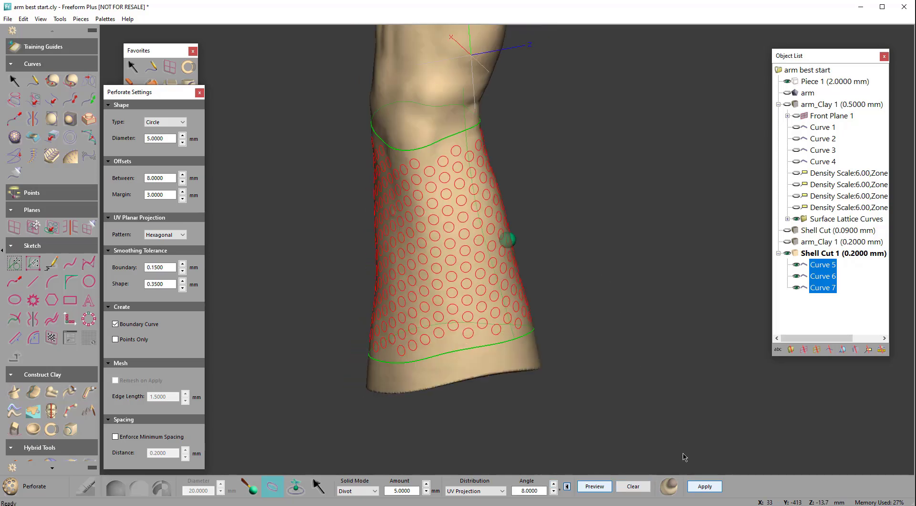
click(693, 488)
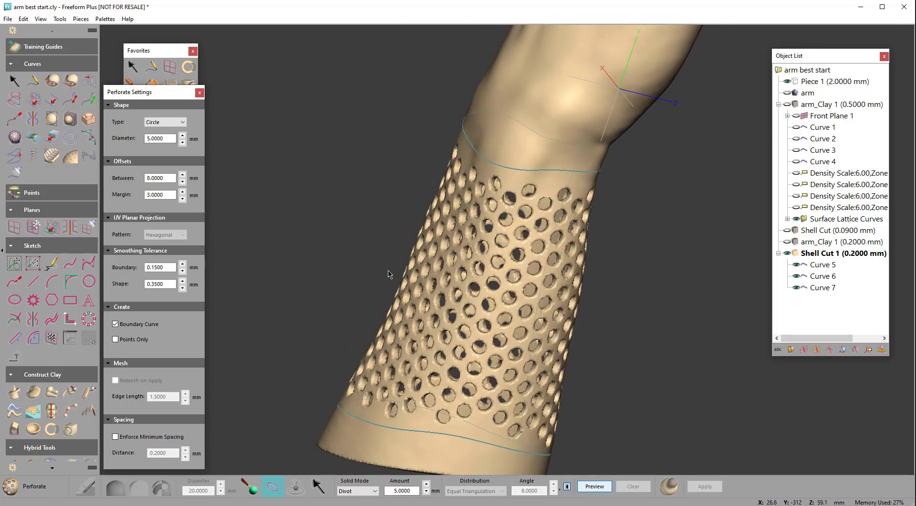
Step: Examine the perforated shell from several sides and review the hole shape types offered by Perforate
click(132, 68)
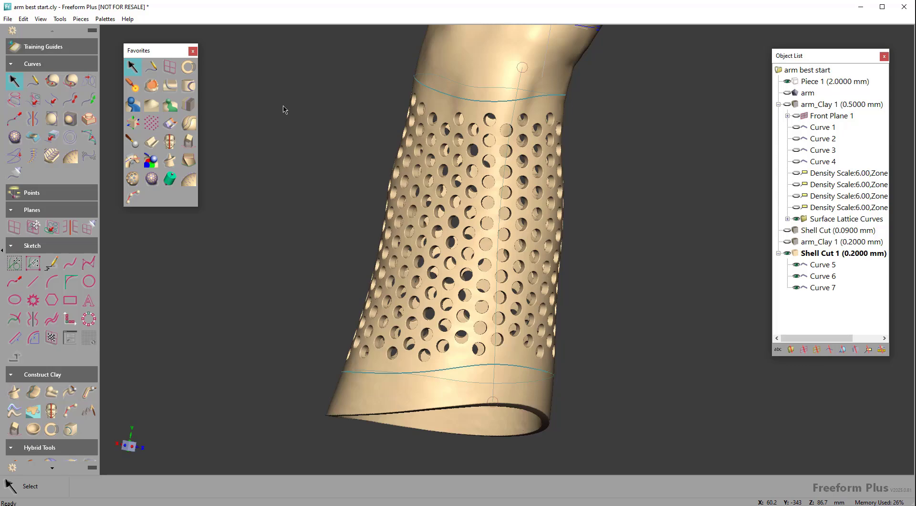
middle_drag(283, 110, 587, 260)
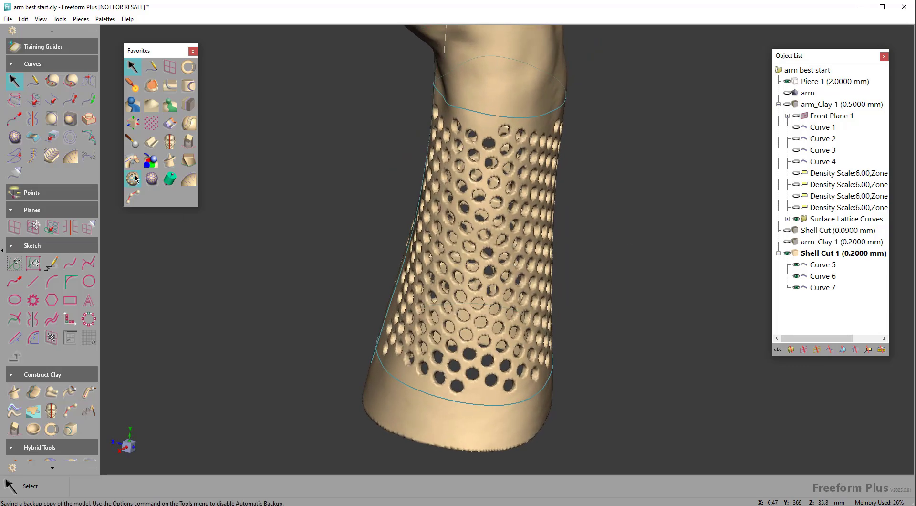
click(135, 176)
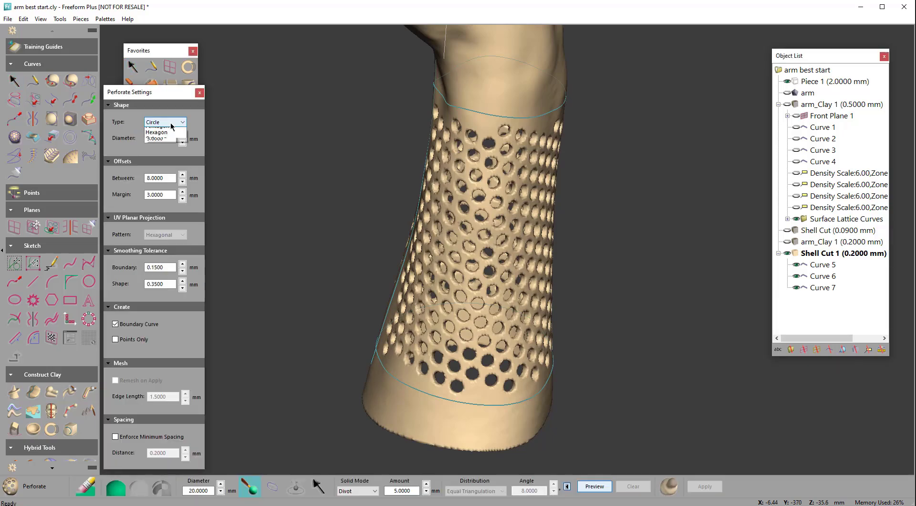
click(171, 123)
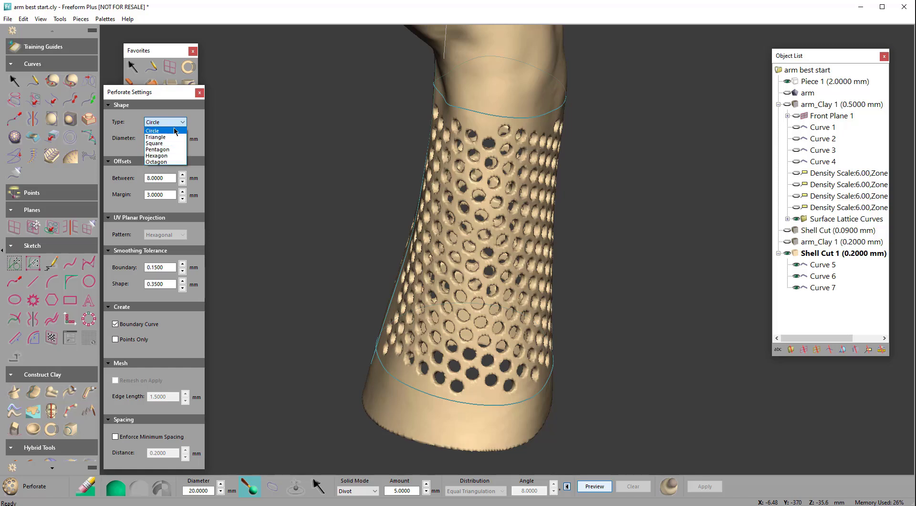
click(344, 163)
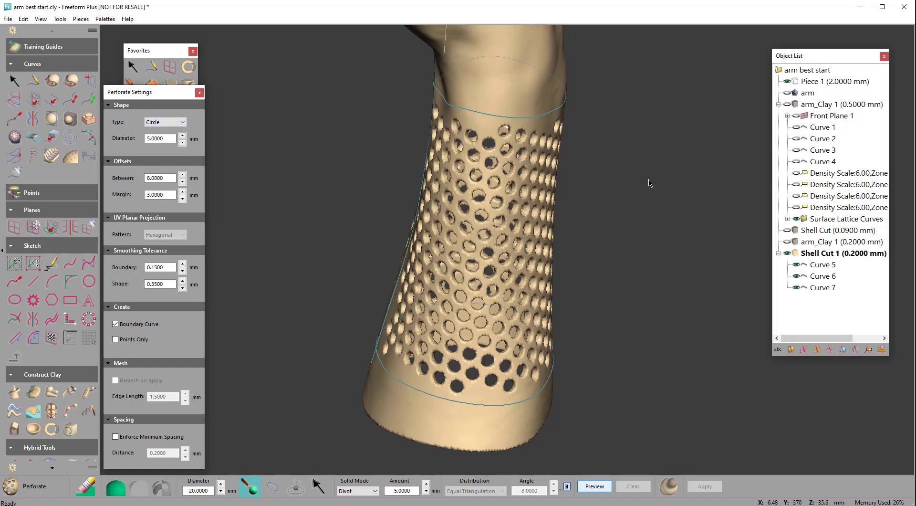
middle_drag(409, 66, 406, 56)
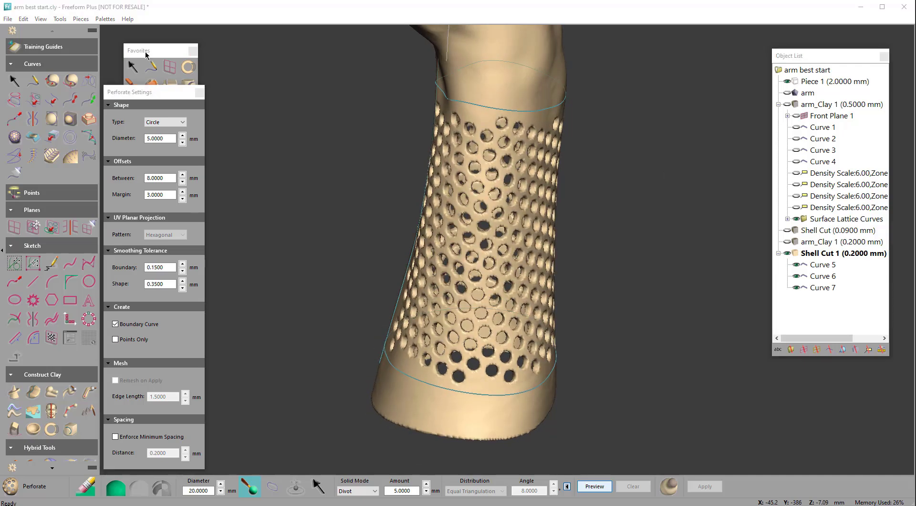
click(132, 67)
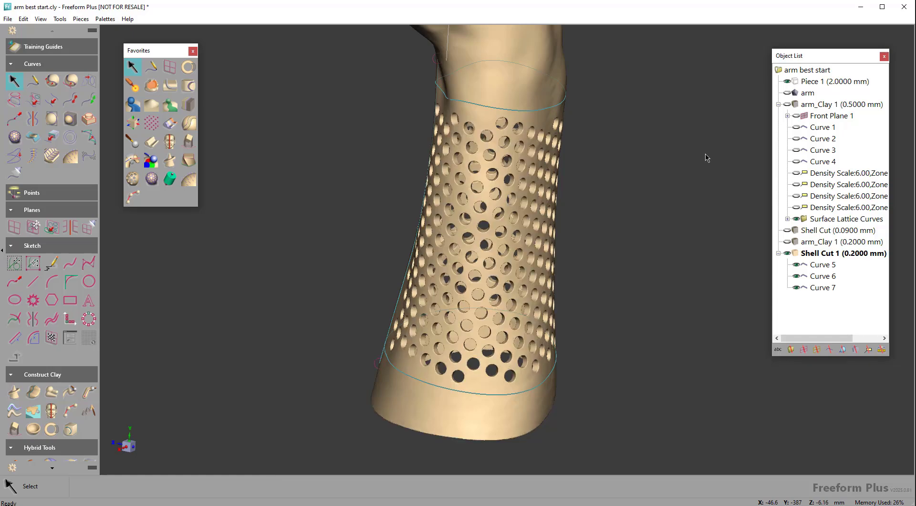
Step: Hide Shell Cut 1, start Surface Lattice, and show arm_Clay 1 as the active piece
click(787, 253)
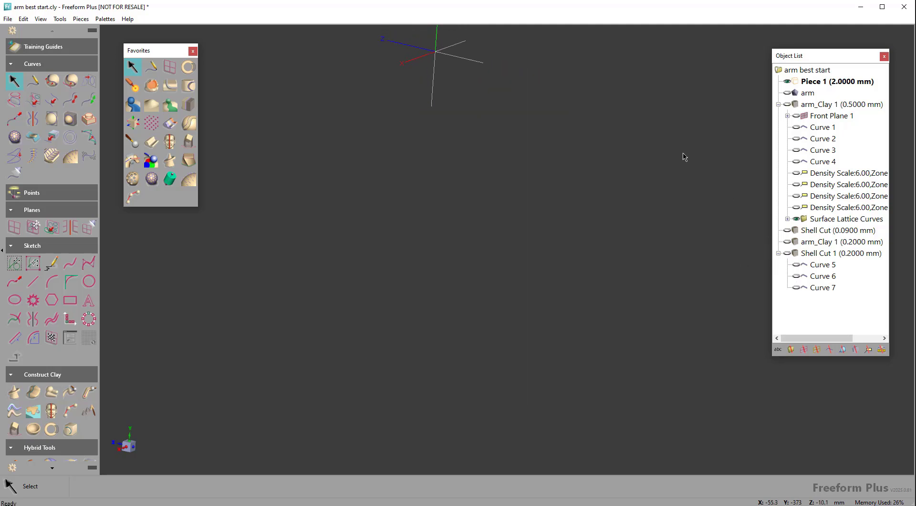
click(152, 178)
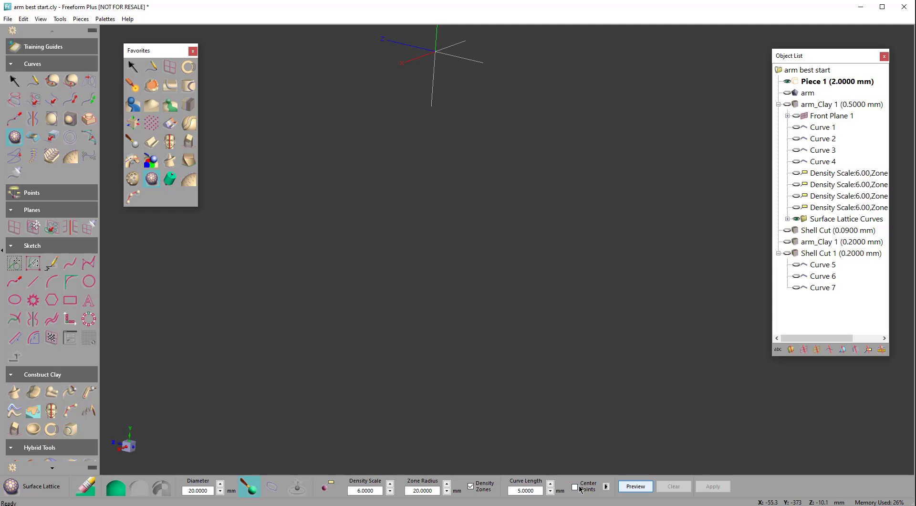
click(788, 104)
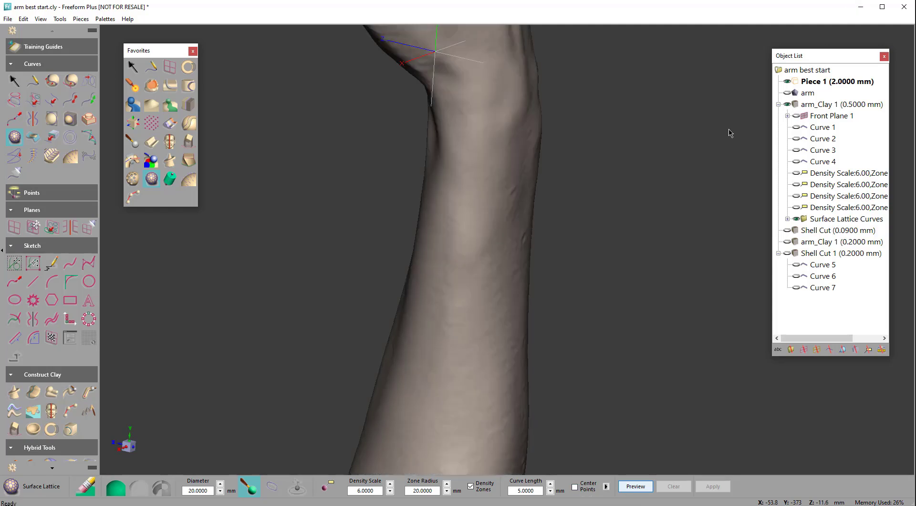
right_click(800, 105)
click(811, 104)
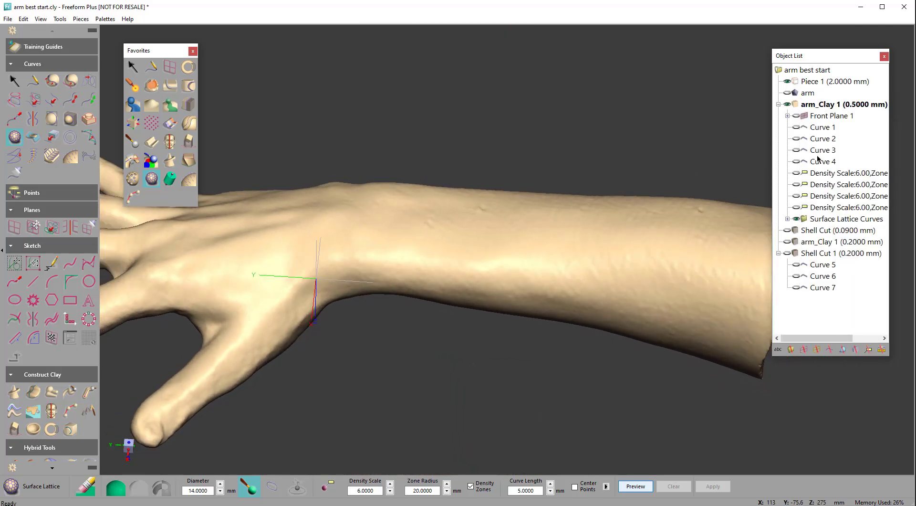
Step: Show Curves 1 to 4 on the arm and use their loop on the back of the hand as the lattice region
click(797, 127)
click(798, 138)
click(797, 150)
click(797, 162)
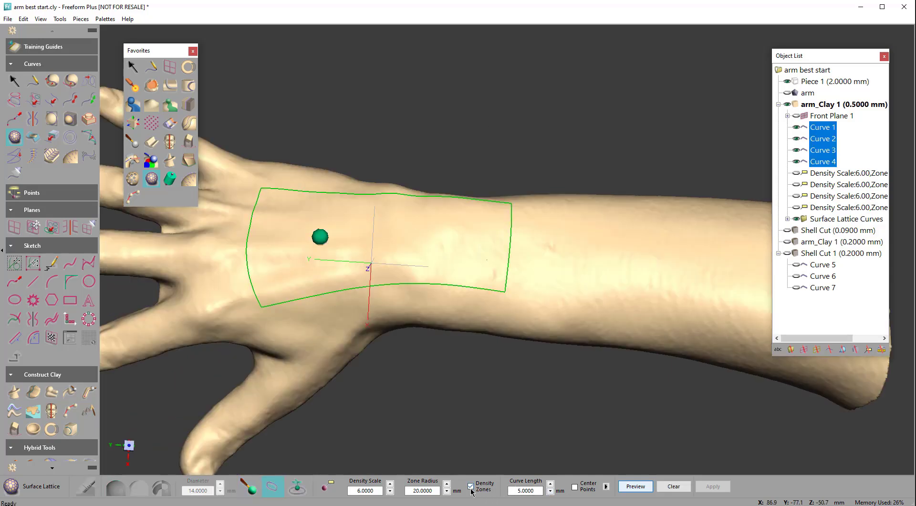
Step: Create the surface lattice curves with Density Zones off and Center Points on, using density scale 6 and curve length 5 mm
click(471, 486)
click(575, 487)
click(636, 487)
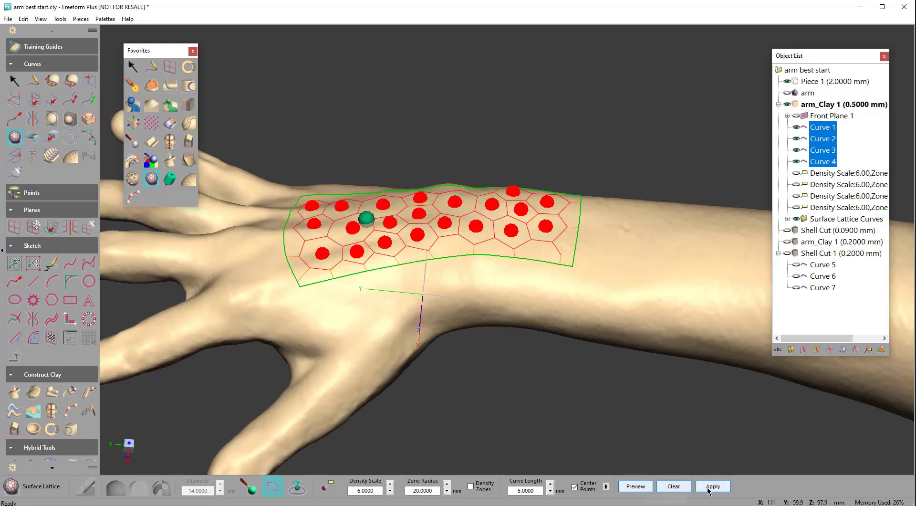
click(714, 487)
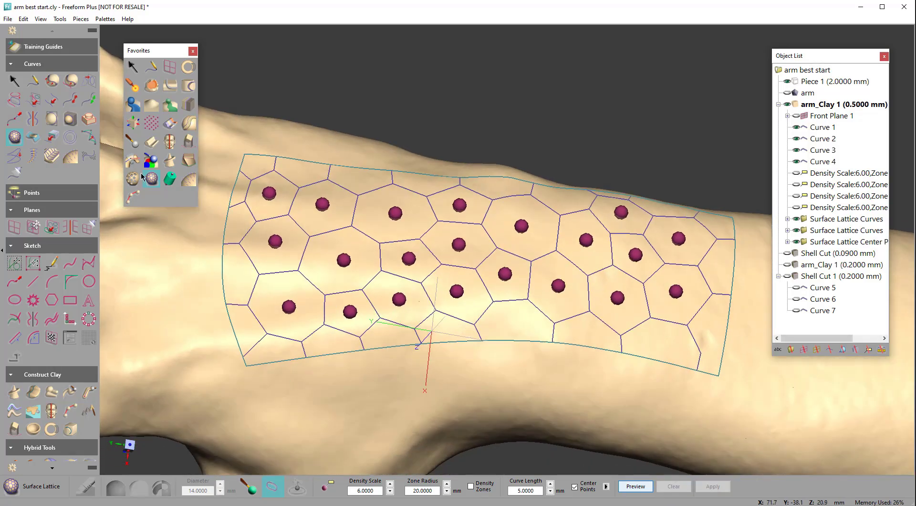
Step: Preview 5 mm circular Divot perforations on the arm using the Surface Lattice Center Points as selected points
click(132, 178)
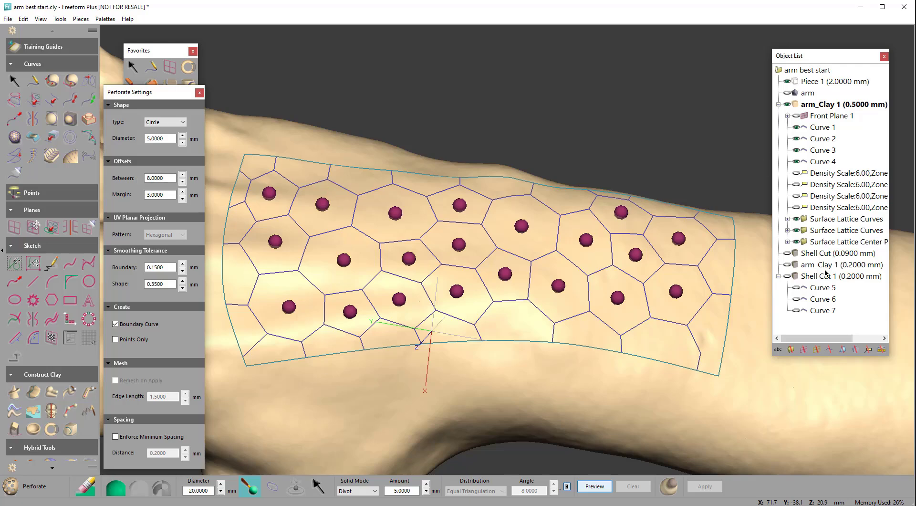
scroll(519, 280, down, 3)
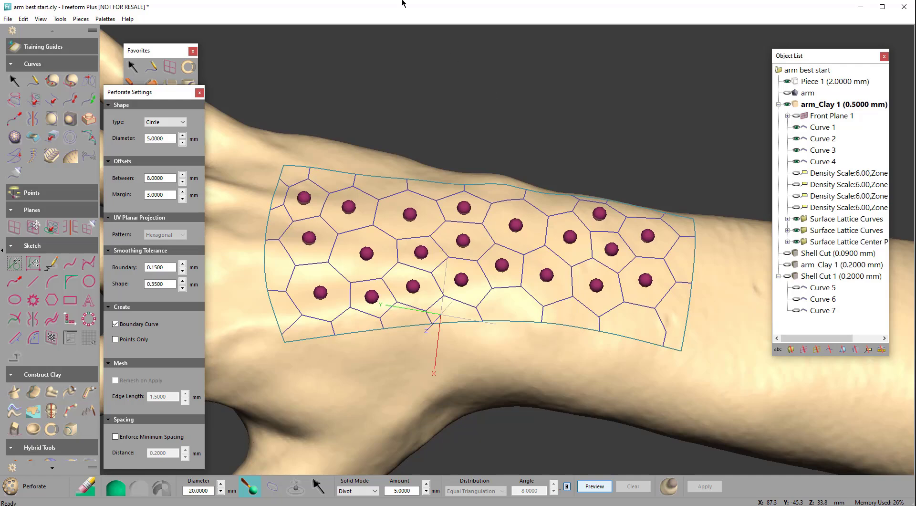
click(317, 486)
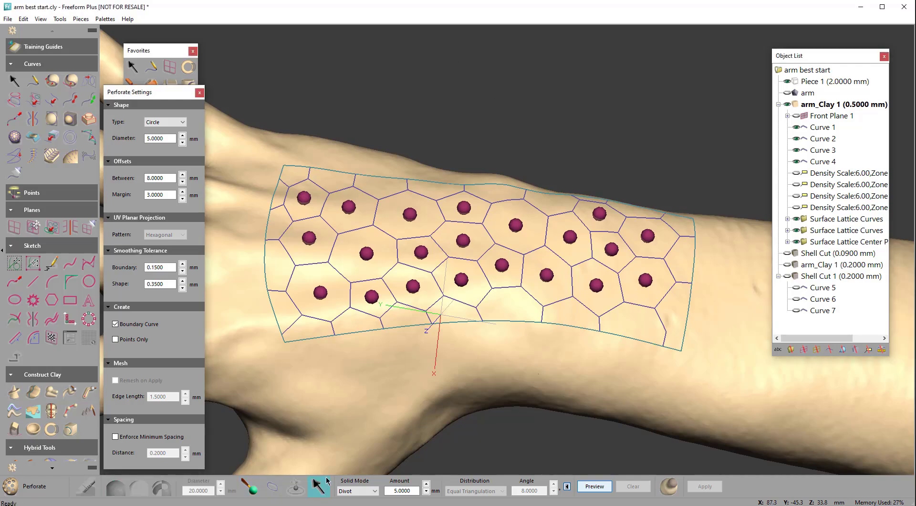
click(825, 244)
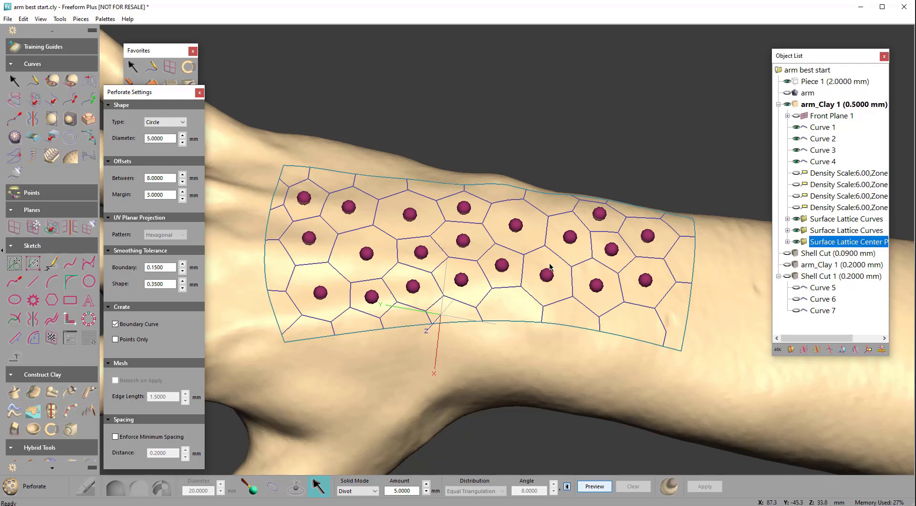
middle_drag(549, 265, 447, 408)
middle_drag(398, 152, 362, 136)
click(595, 486)
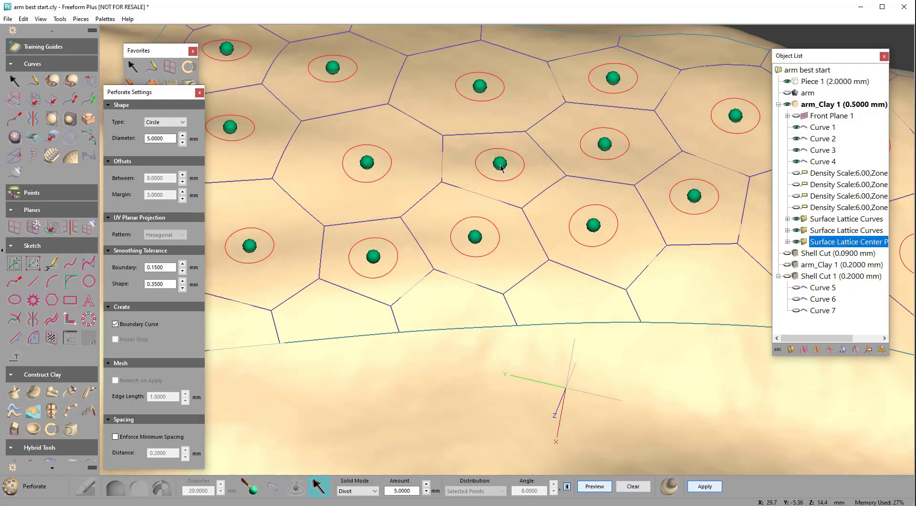
Step: Apply the previewed perforations to the back of the hand, leave Perforate, and hide the lattice center points
ctrl+middle_drag(482, 76, 395, 444)
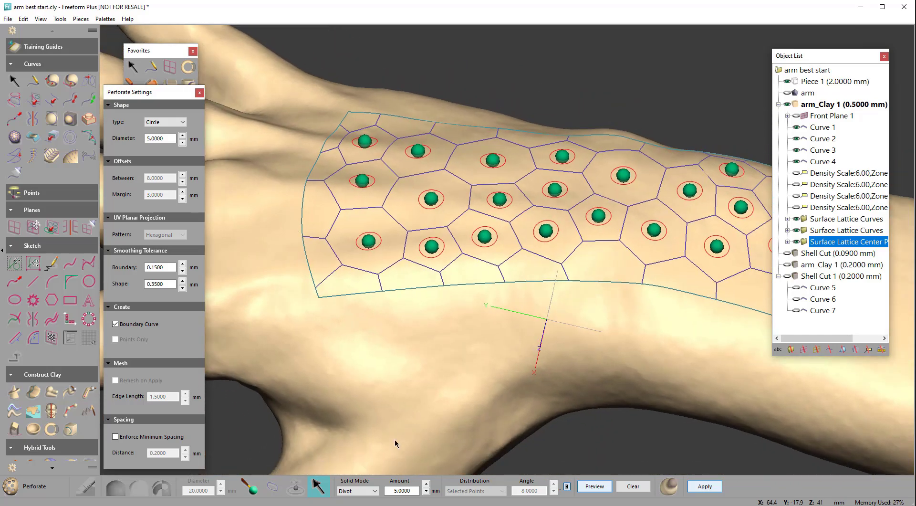
right_click(804, 243)
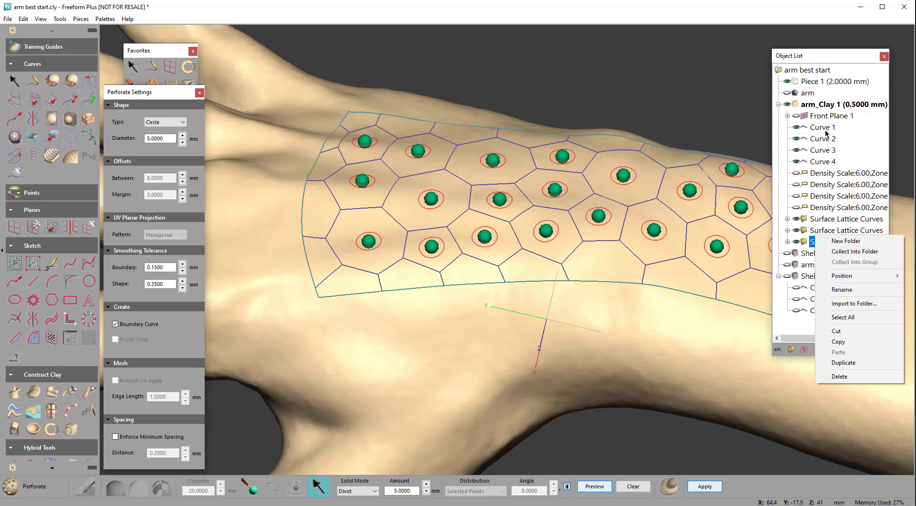
click(640, 123)
scroll(418, 206, up, 4)
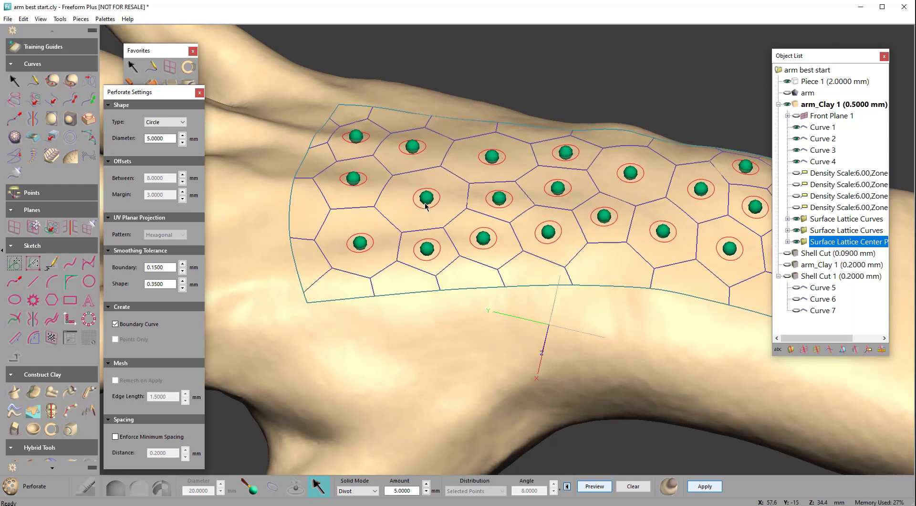
middle_drag(410, 284, 407, 301)
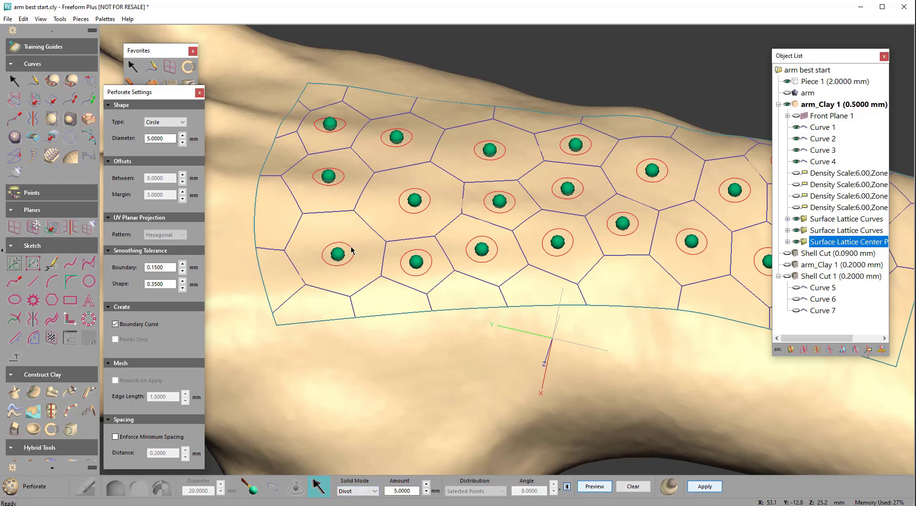
scroll(569, 362, down, 5)
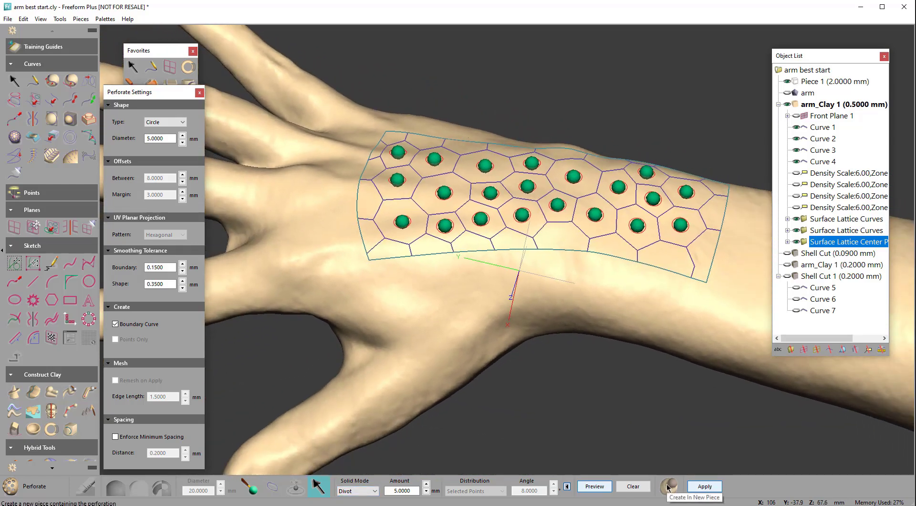
click(671, 489)
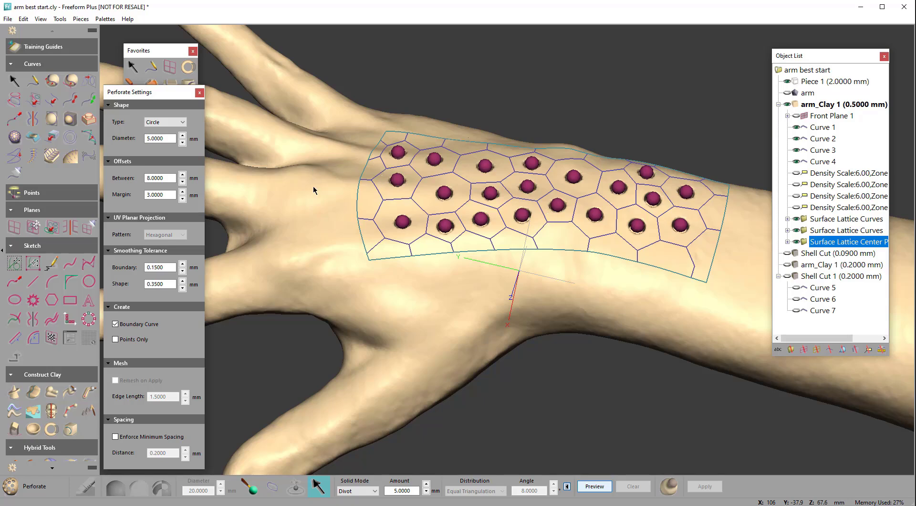
click(139, 51)
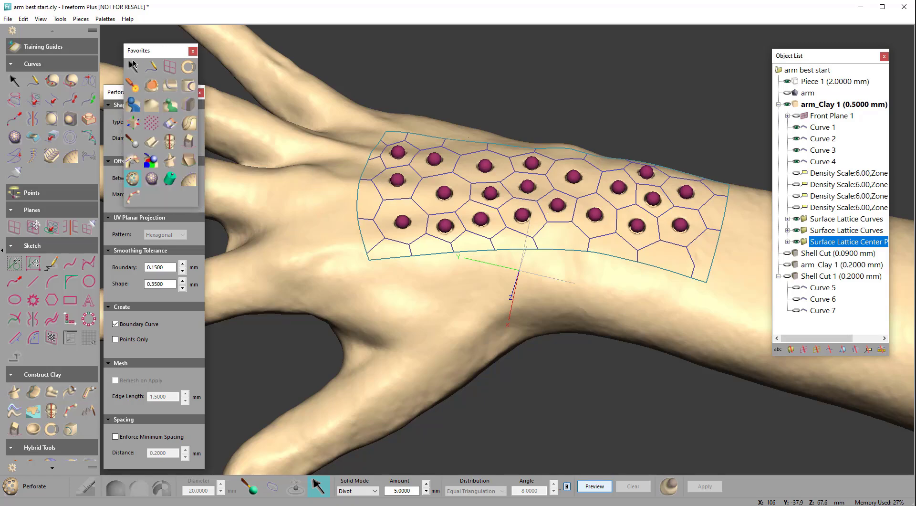
click(131, 62)
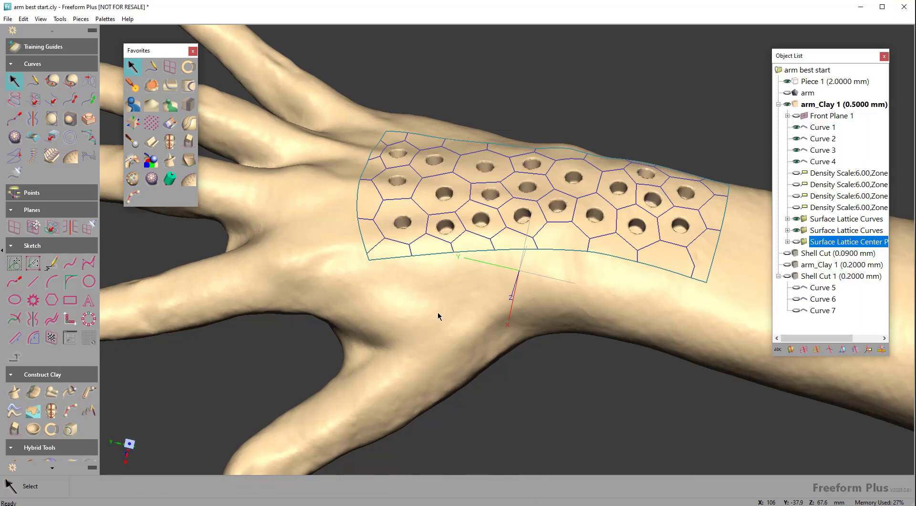
Step: Start a Pipe along boundary Curves 1 to 4 and set its start diameter to 3 mm
click(189, 85)
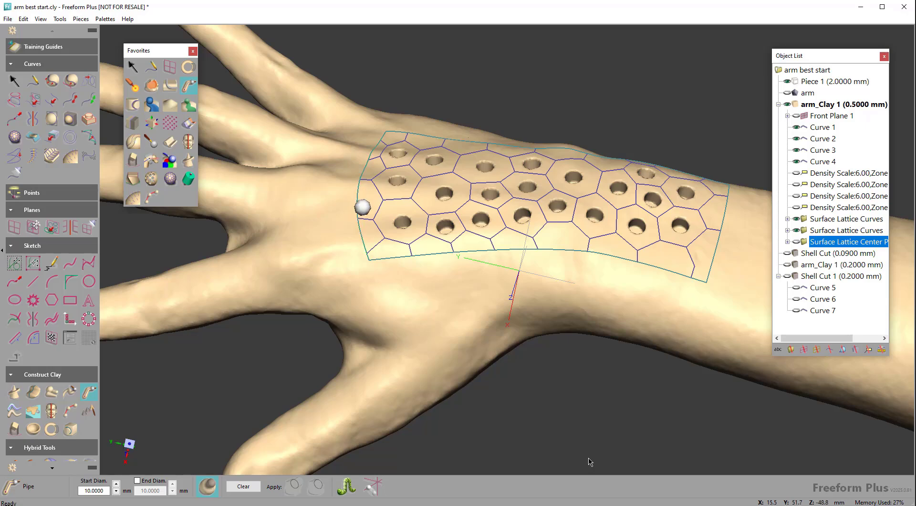
click(361, 207)
click(422, 253)
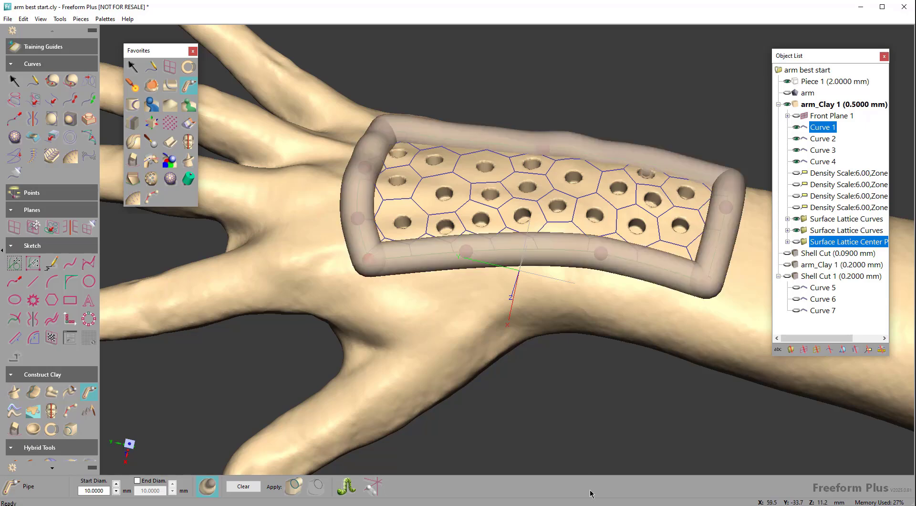
drag(96, 491, 181, 490)
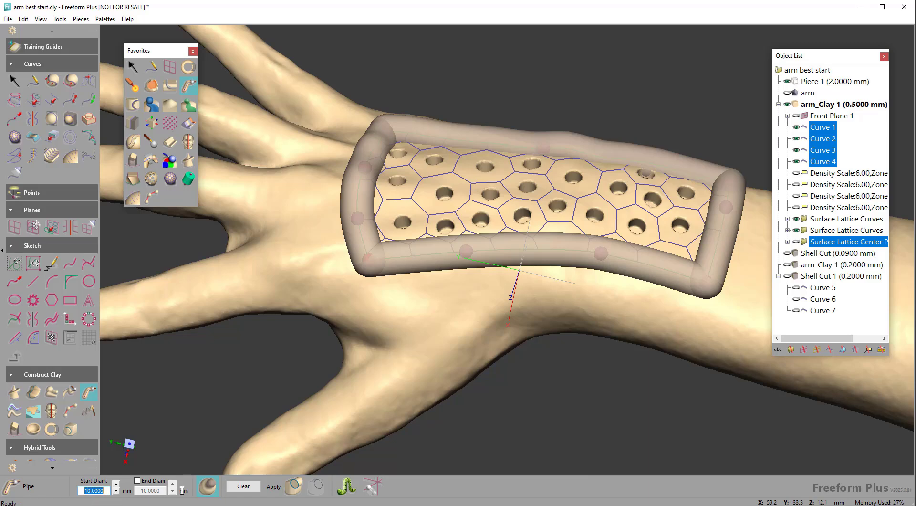
text(3)
key(Return)
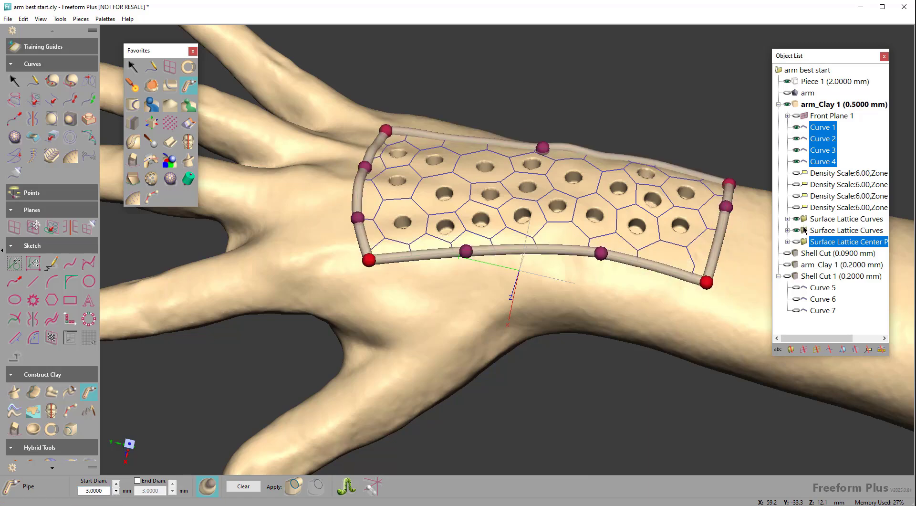
Step: Preview the pipe along the second Surface Lattice Curves folder together with boundary Curves 1 to 4
click(805, 231)
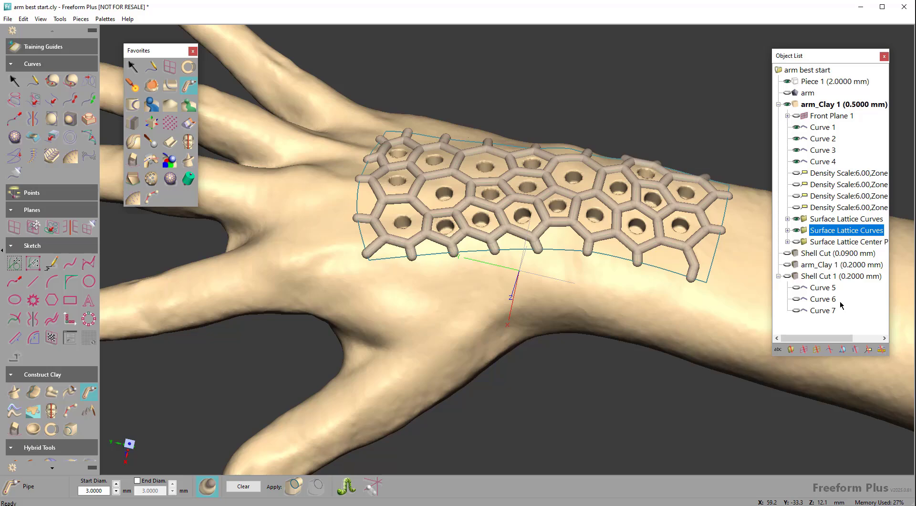
ctrl+click(823, 129)
ctrl+click(823, 139)
ctrl+click(823, 150)
ctrl+click(823, 161)
middle_drag(690, 130, 648, 172)
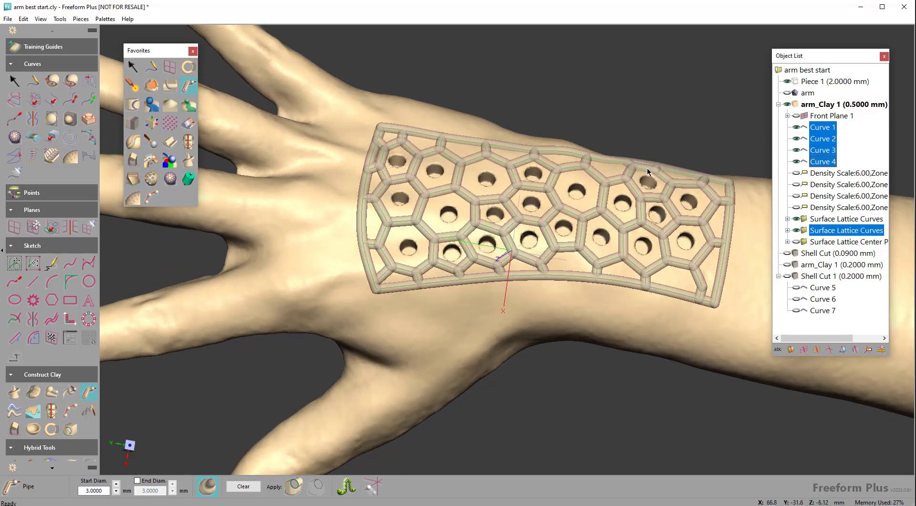
Step: Set the pipe's start diameter to 2 mm and create the lattice with its border as a new piece
drag(84, 491, 197, 488)
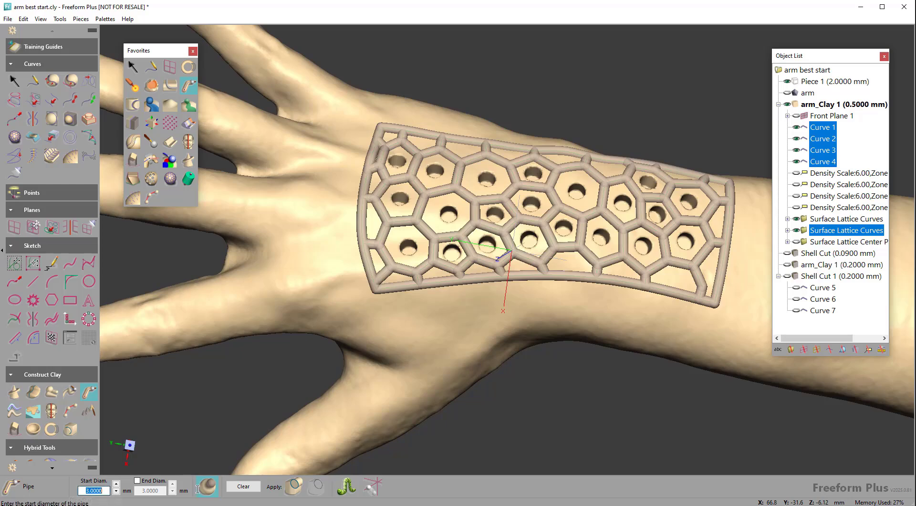
text(2)
key(Return)
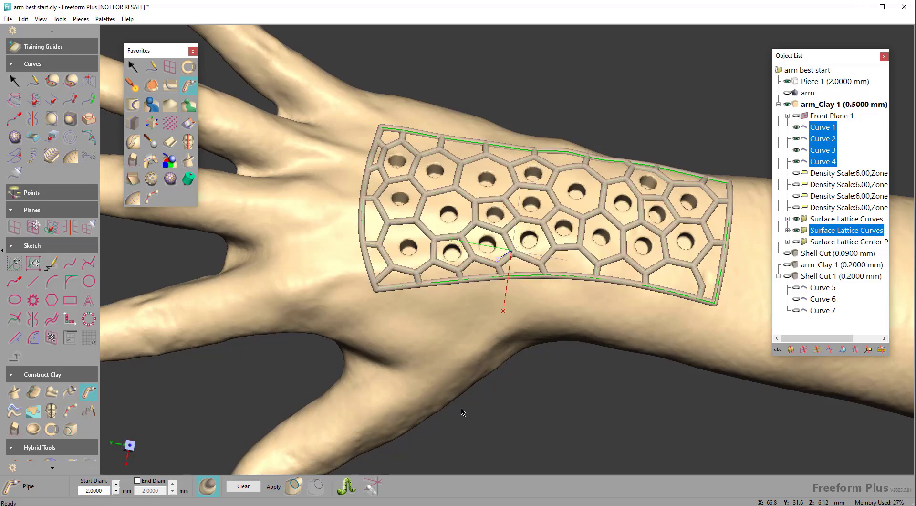
scroll(543, 266, up, 1)
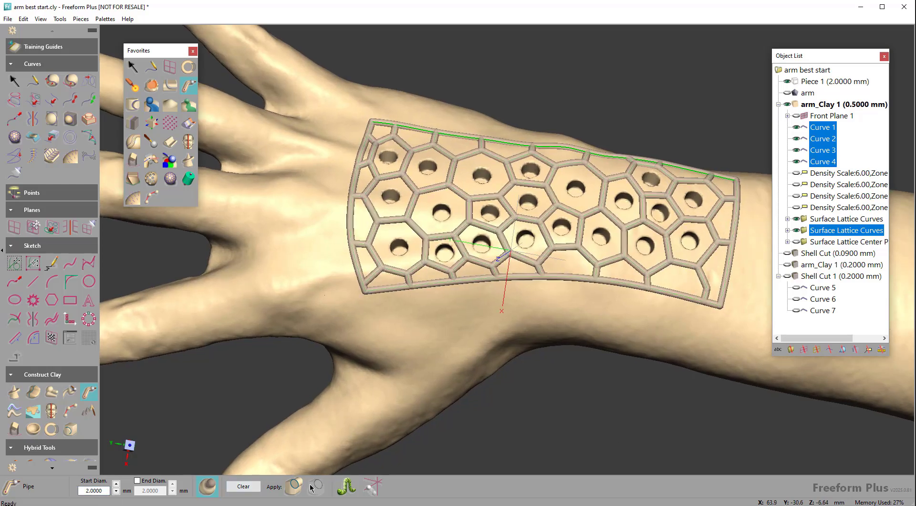
click(311, 487)
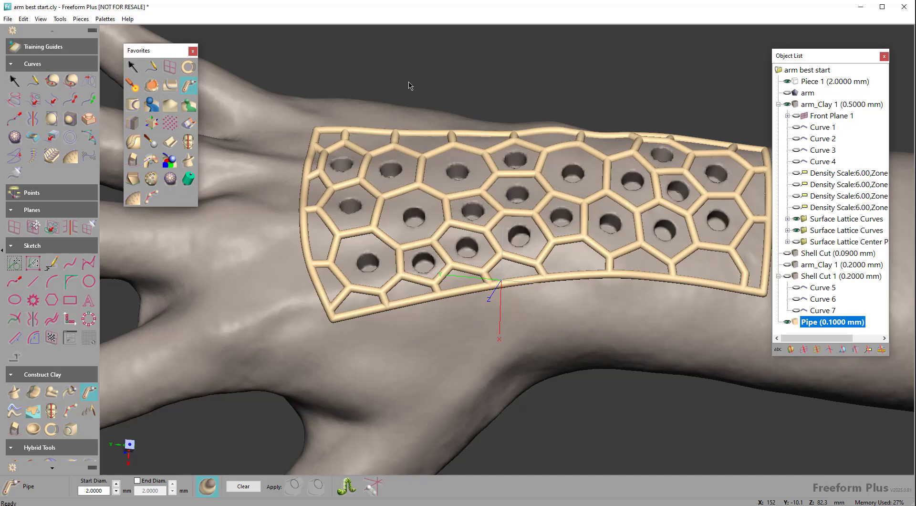
scroll(409, 82, down, 3)
middle_drag(410, 82, 420, 132)
scroll(661, 208, up, 3)
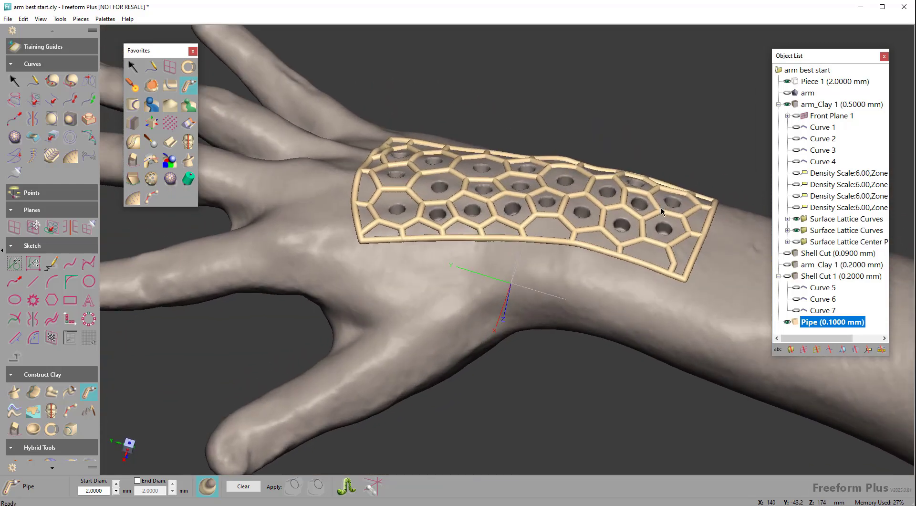
Step: Open a new Dynabot window and load Brace2.xml from the Arm Brace Workflow with Dynabot folder
scroll(661, 208, down, 1)
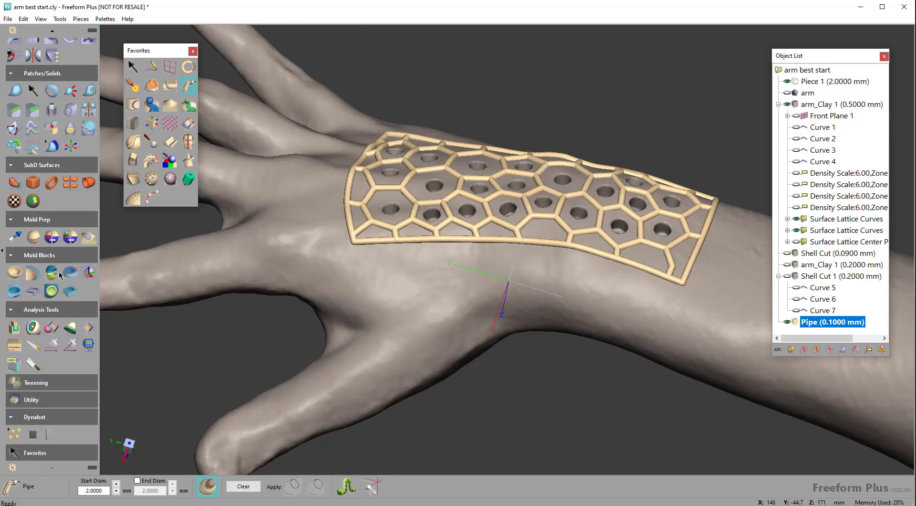
scroll(59, 273, up, 6)
scroll(47, 290, down, 6)
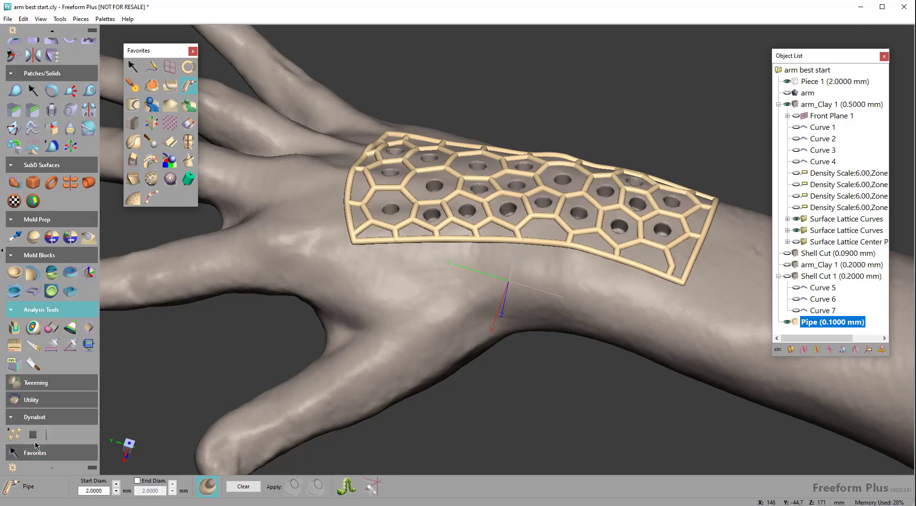
right_click(24, 372)
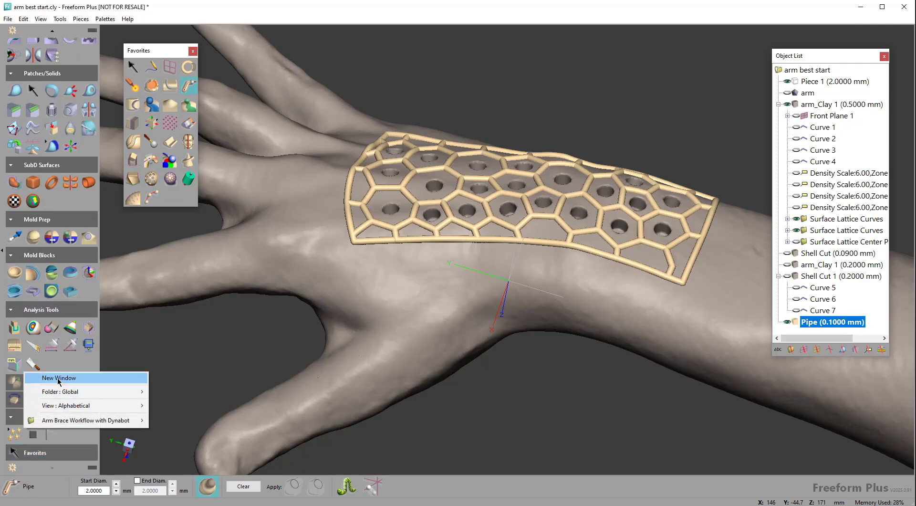
click(59, 378)
click(267, 450)
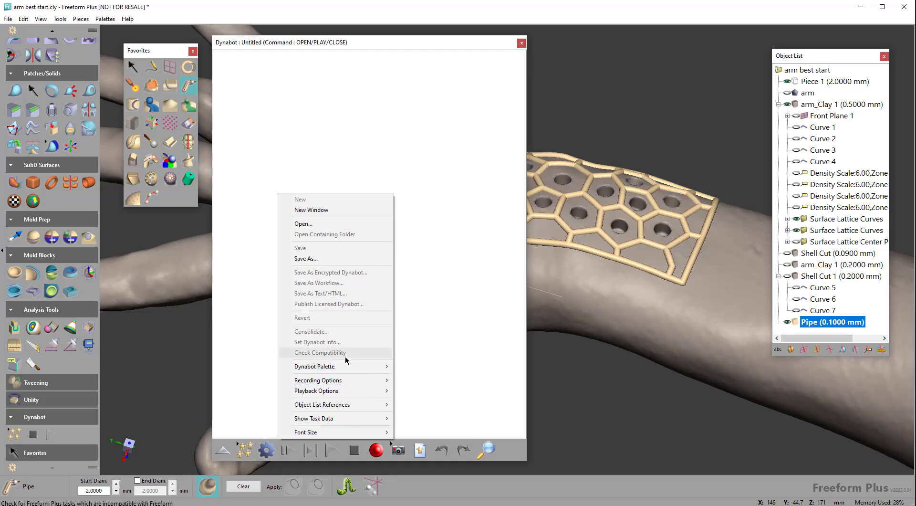
right_click(415, 389)
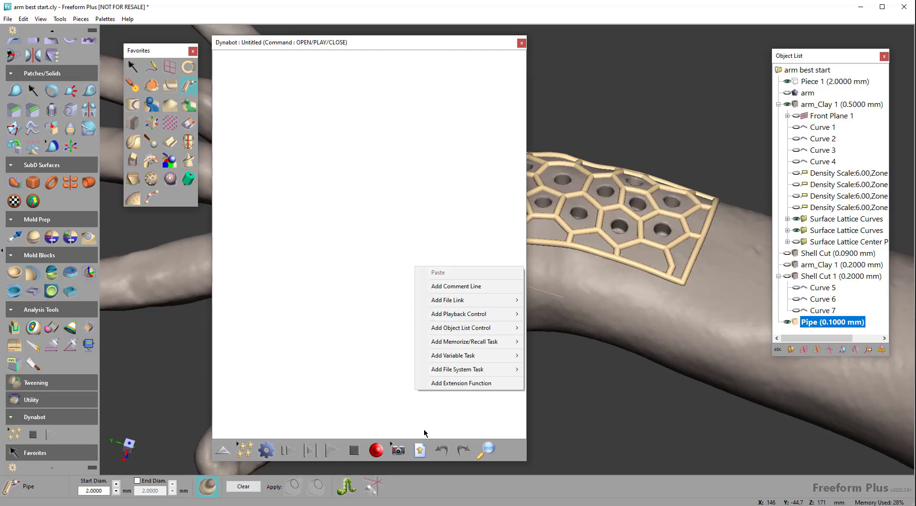
click(420, 453)
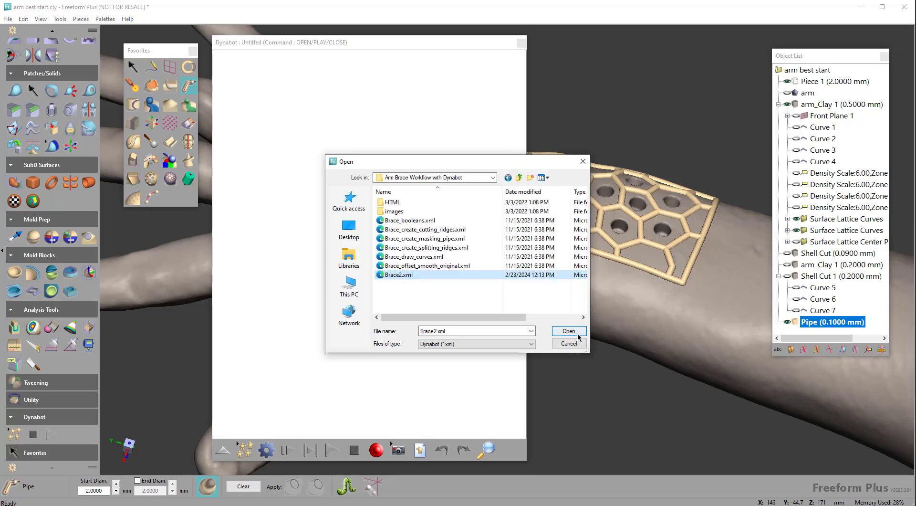
click(575, 336)
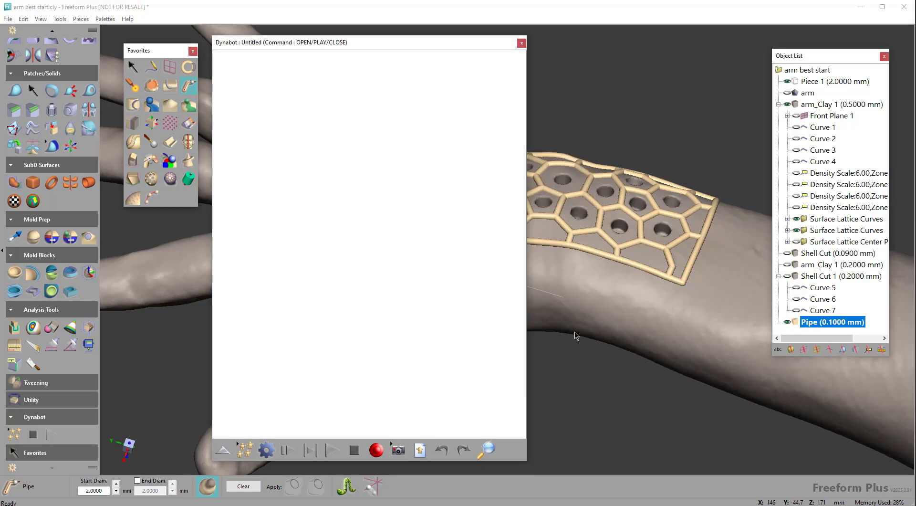
Step: Review the Dynabot's recording options and its licensed publishing settings without publishing
click(275, 450)
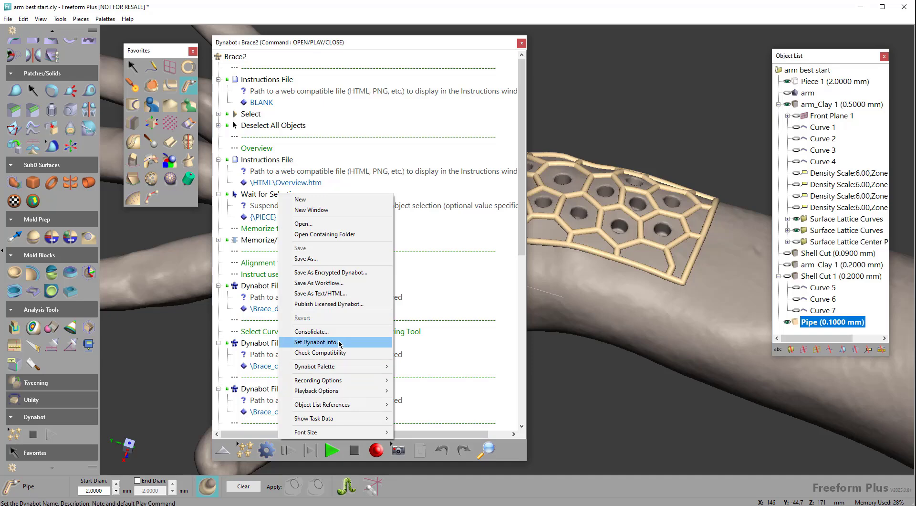
mouse_move(336, 365)
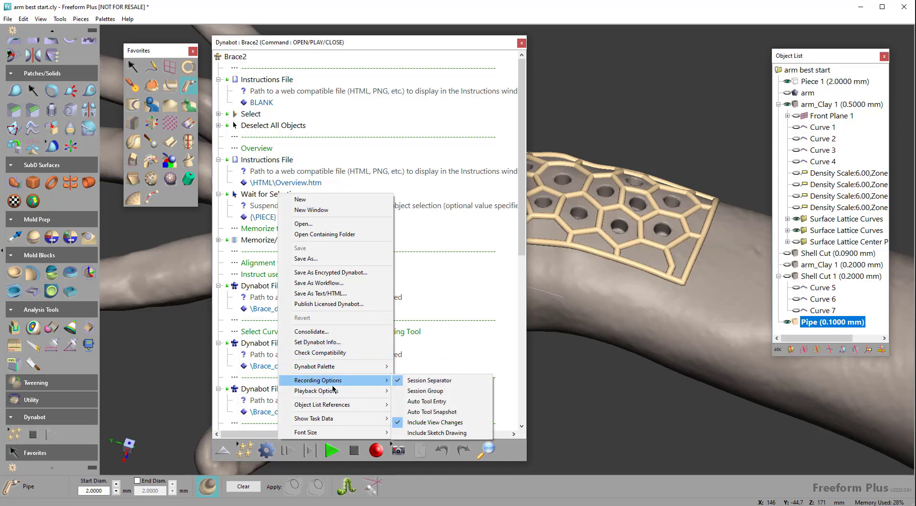
click(351, 306)
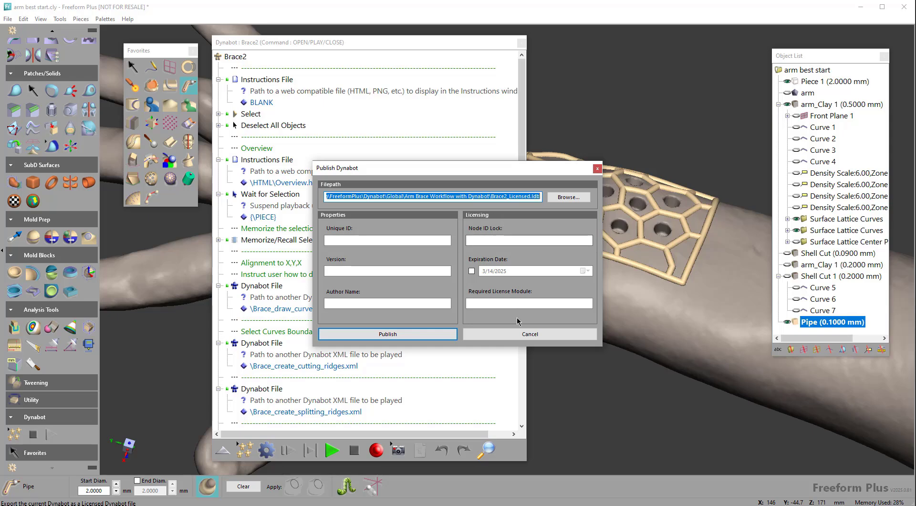
click(519, 336)
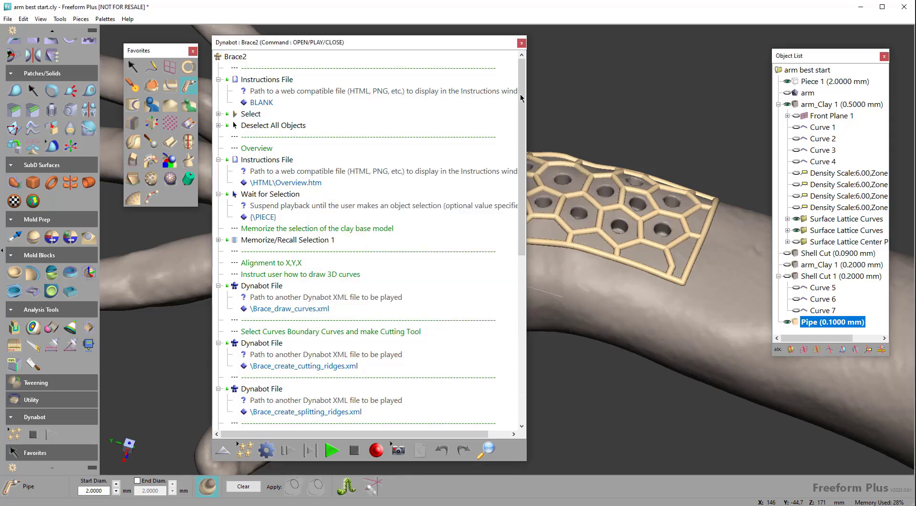
Step: Close the Brace2 Dynabot window and return to the arm model
click(522, 43)
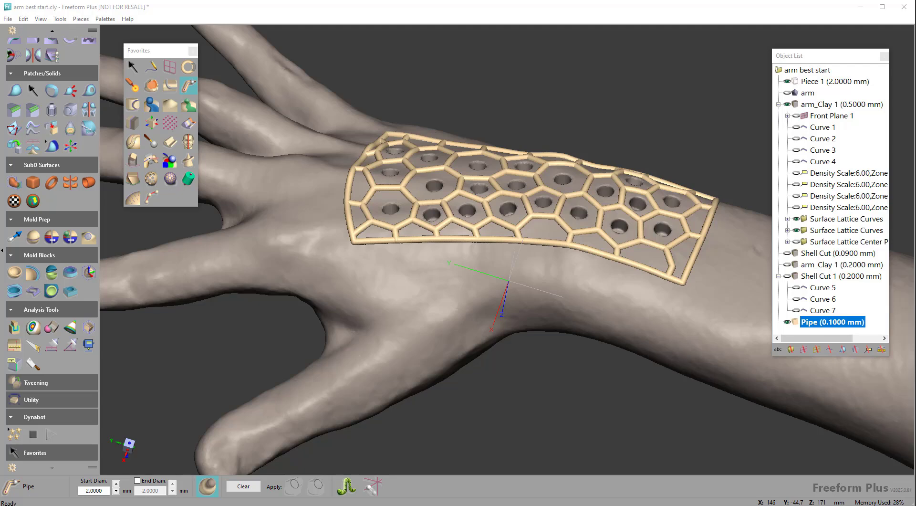
click(496, 96)
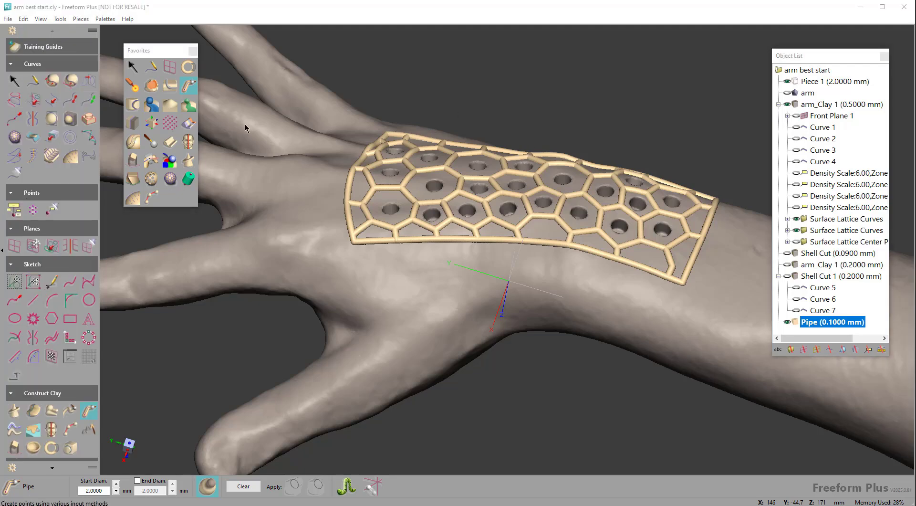
click(368, 42)
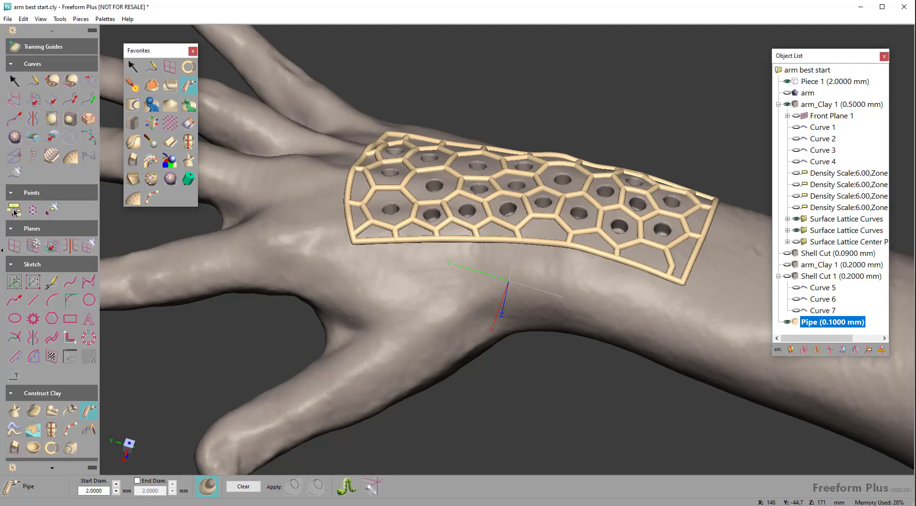
Step: Review the Create Point modes, including intersections, distance along a curve, and copies with spacing
click(20, 195)
click(33, 196)
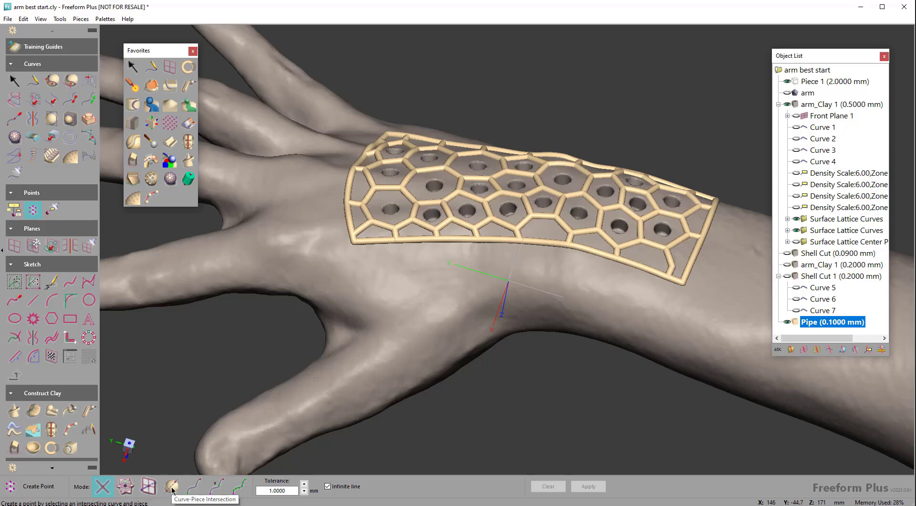
click(215, 487)
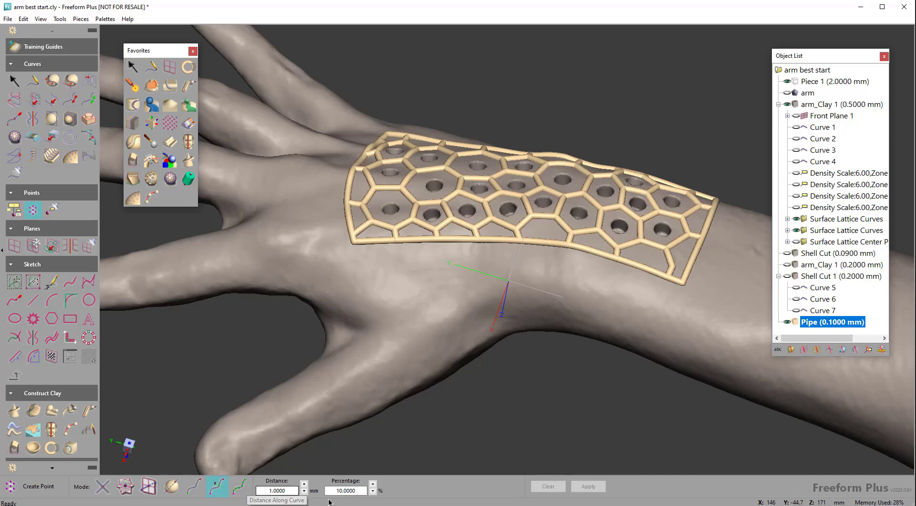
click(240, 487)
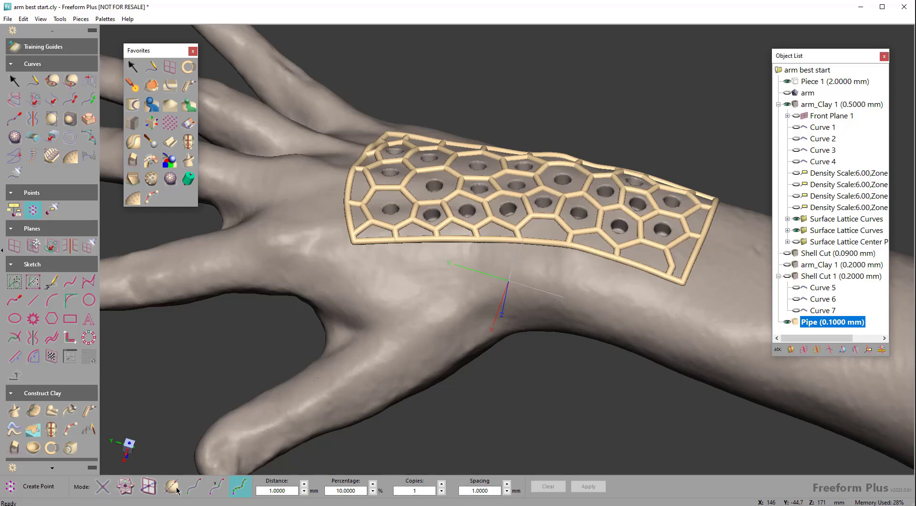
click(148, 486)
click(127, 487)
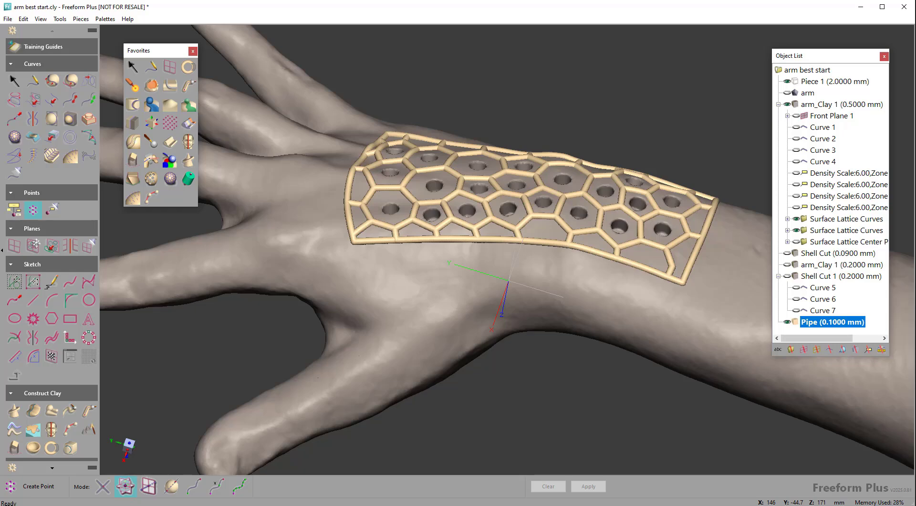
Step: Review the point-fitting methods offered by the Fit to Selection tool
click(189, 179)
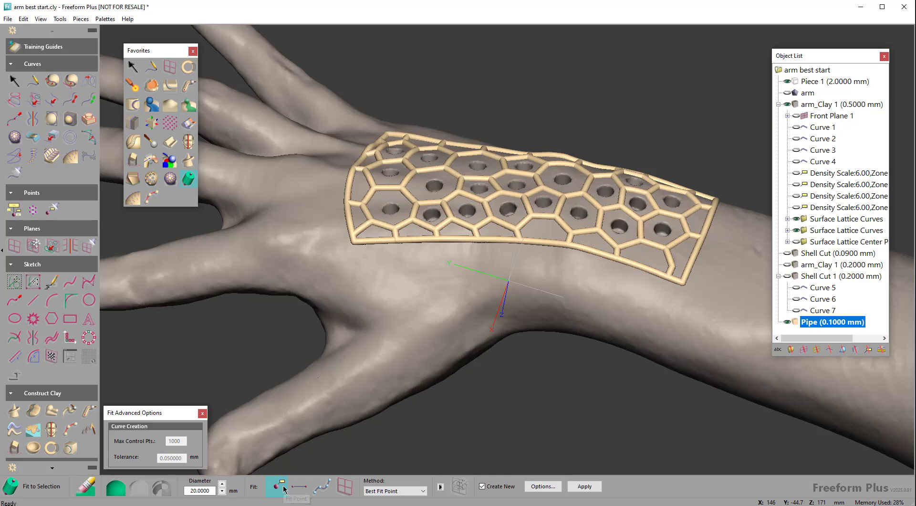
click(381, 491)
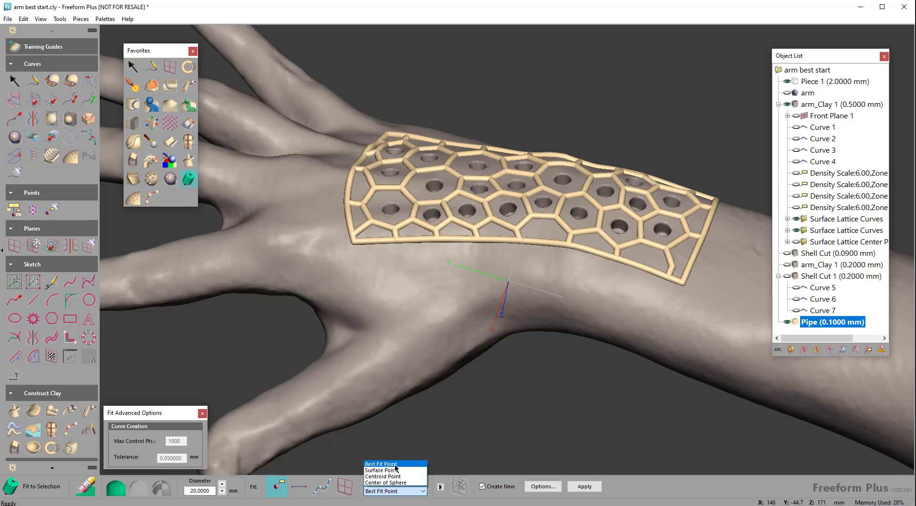
click(442, 435)
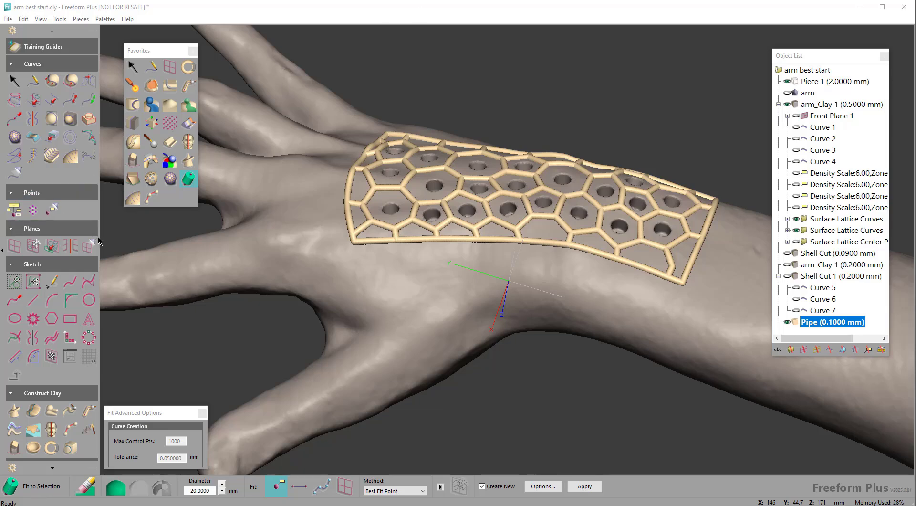
Step: Collapse the Points tool group and review which references the Mirror Mesh tool can mirror about
click(43, 192)
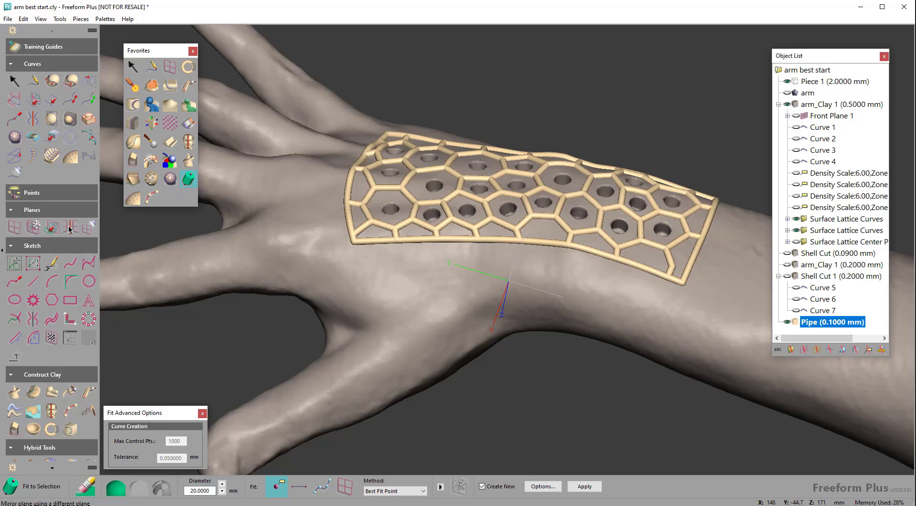
scroll(72, 232, down, 6)
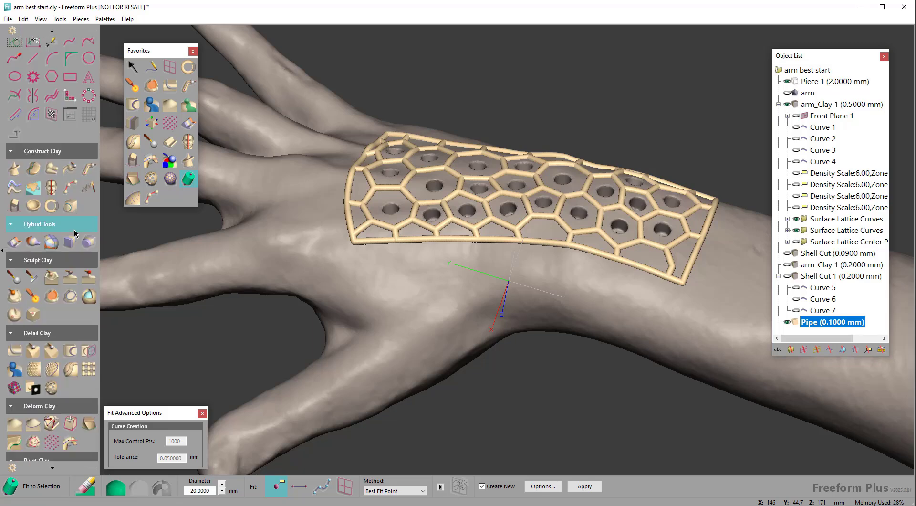
scroll(77, 234, down, 6)
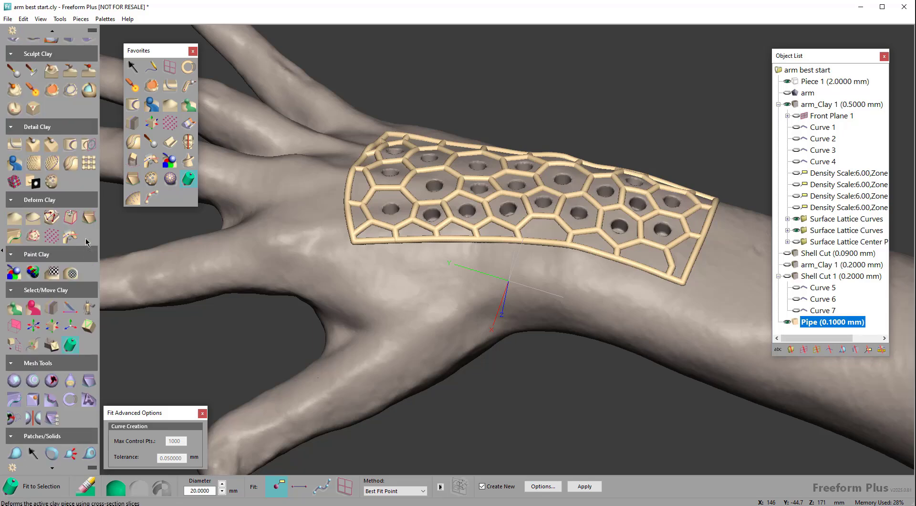
scroll(88, 243, down, 1)
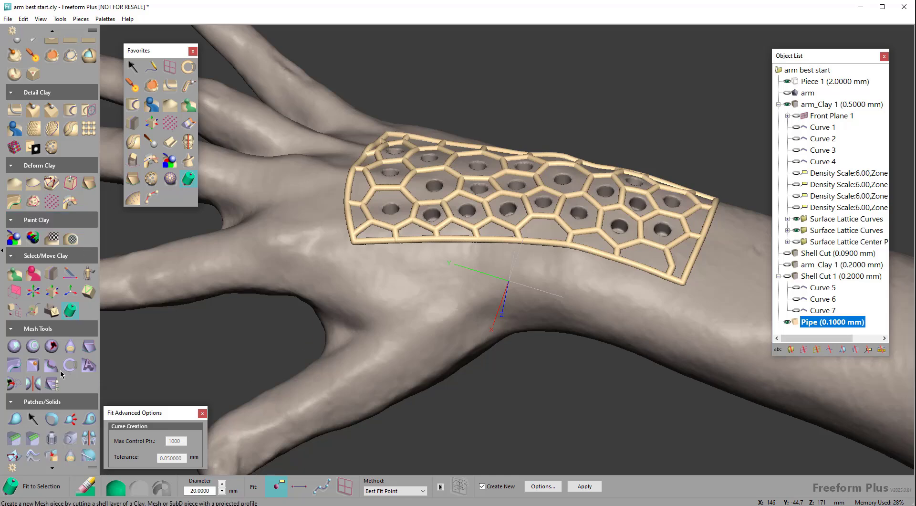
click(40, 383)
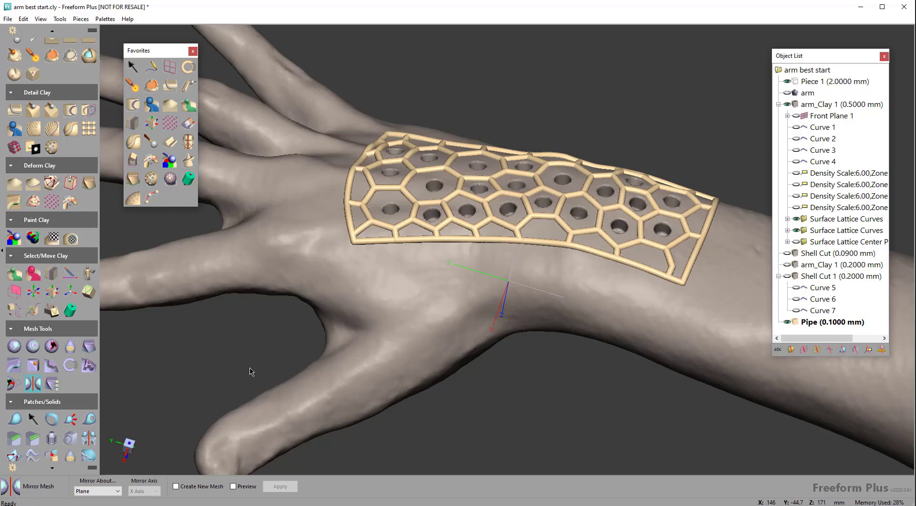
click(117, 491)
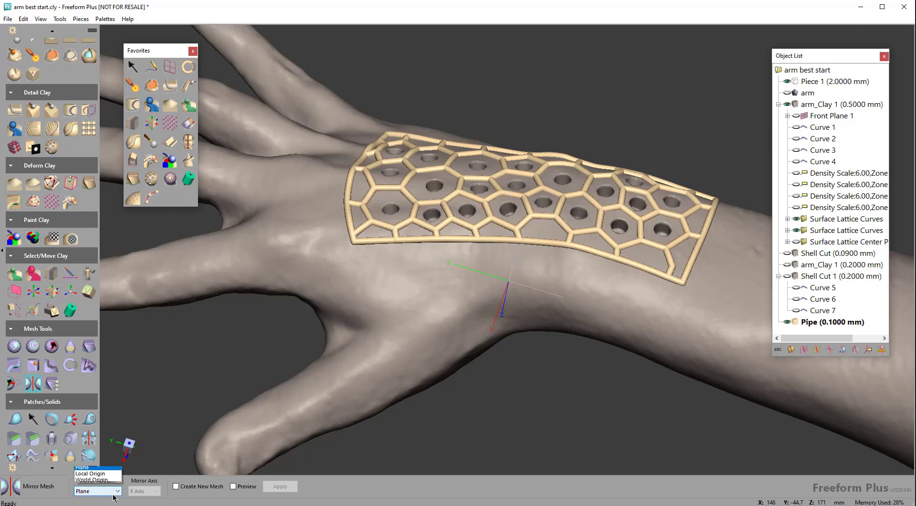
click(55, 495)
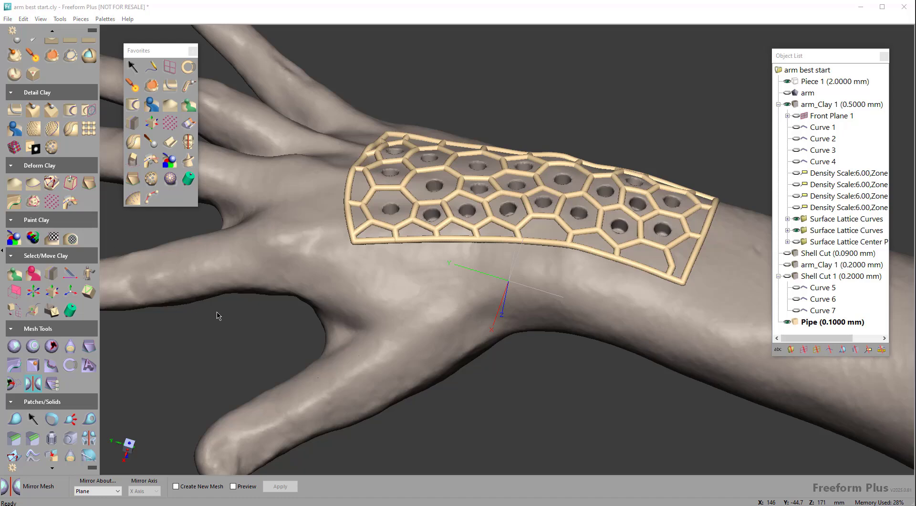
Step: Open the Ruler tool on the arm_Clay 1 piece to review its measuring options
scroll(52, 255, down, 8)
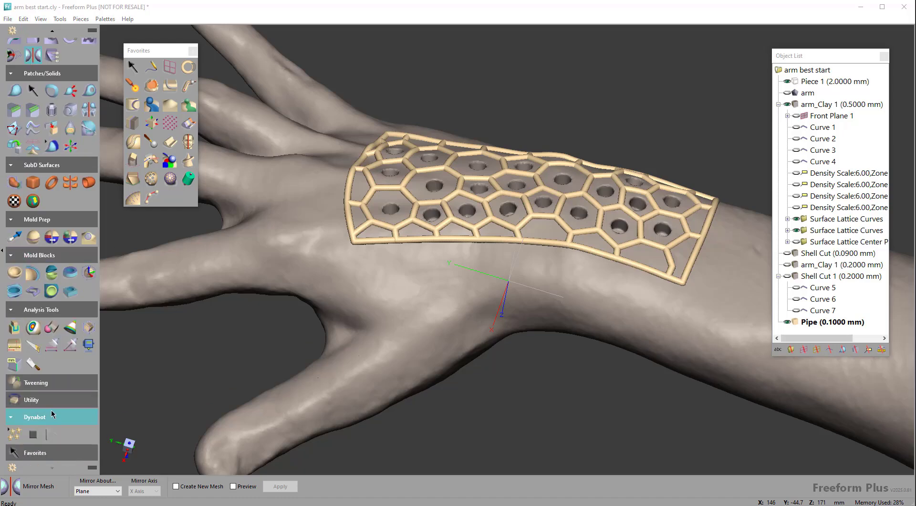
click(14, 345)
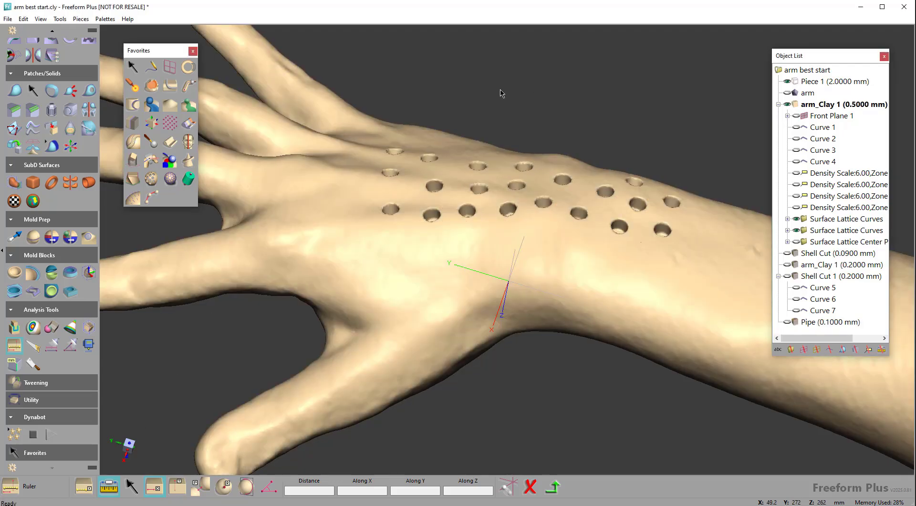
scroll(478, 94, down, 5)
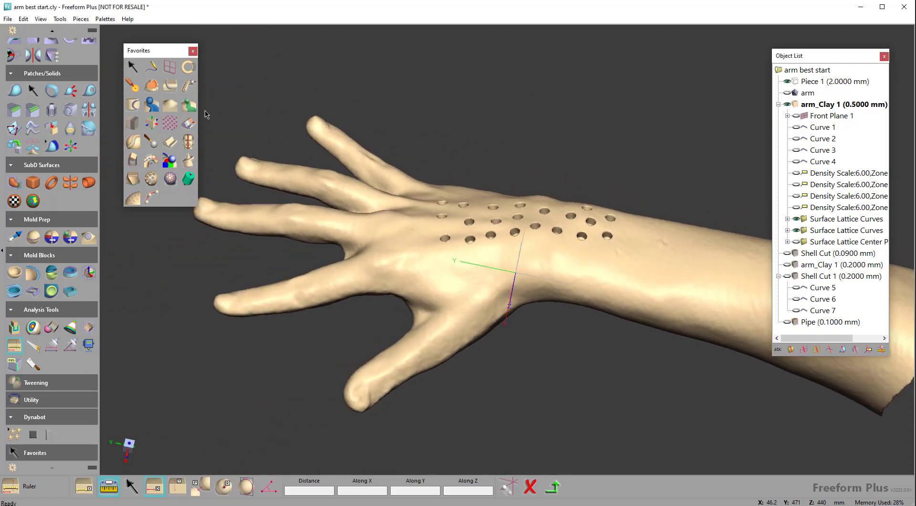
Step: Try a circular Select Clay region through the hand and clear the selection
click(186, 105)
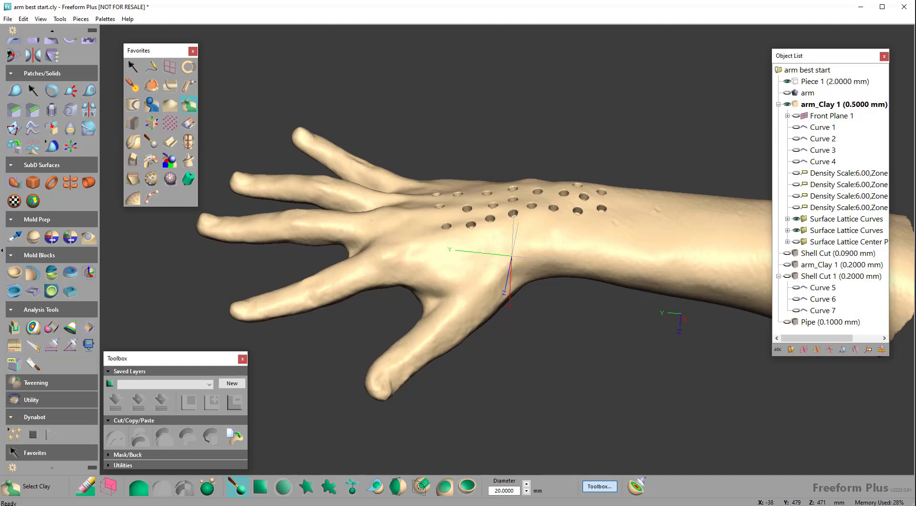
click(283, 487)
click(396, 211)
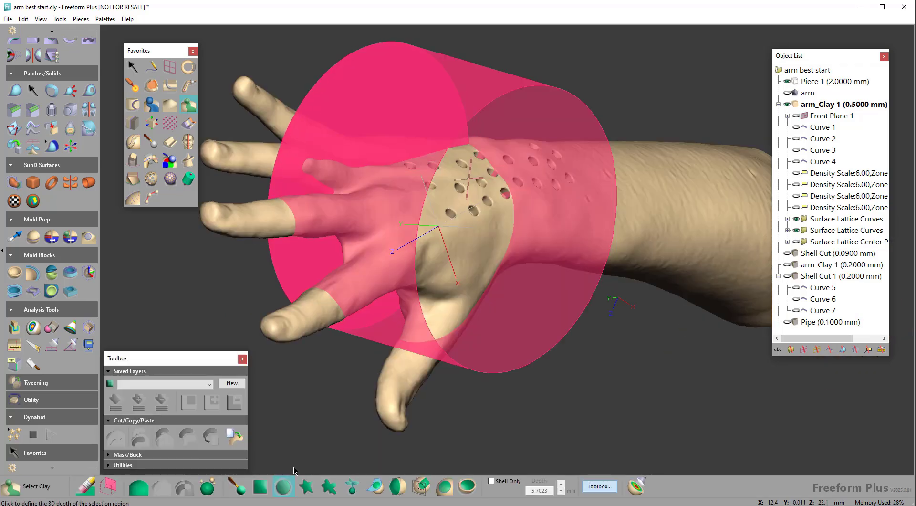
click(249, 332)
key(space)
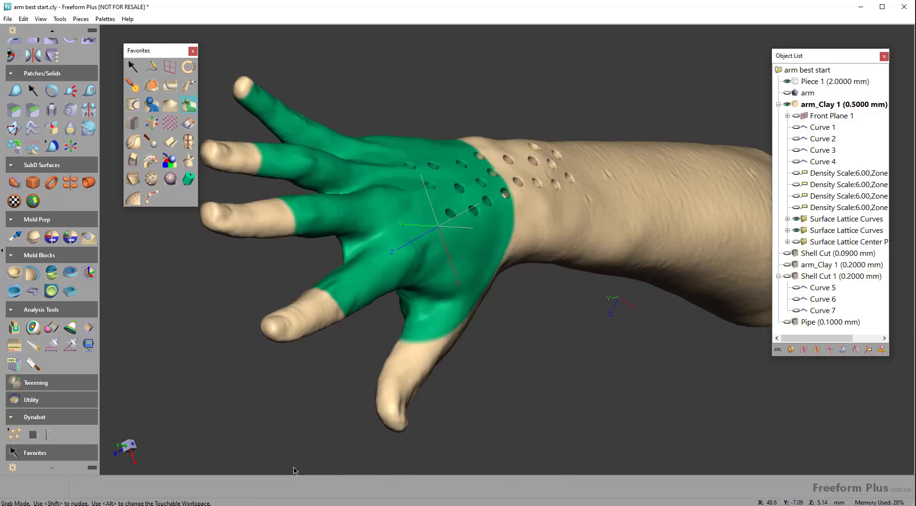
key(space)
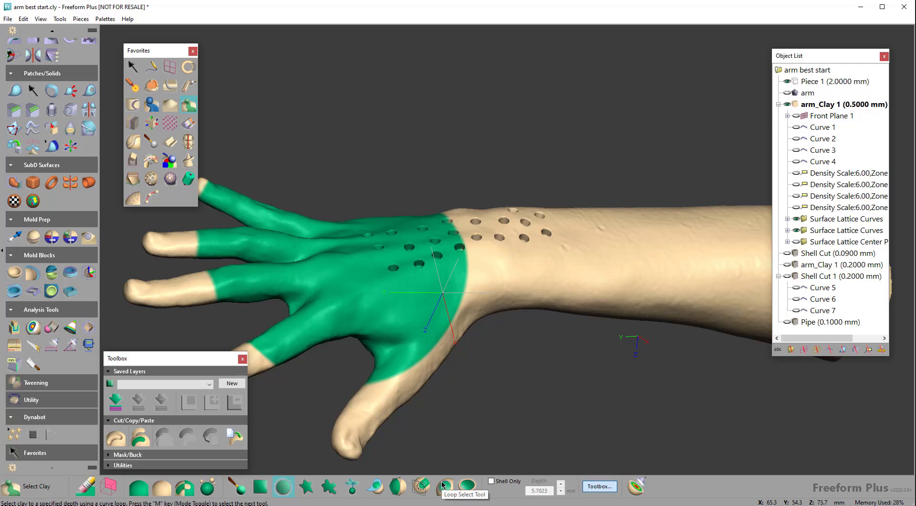
click(160, 490)
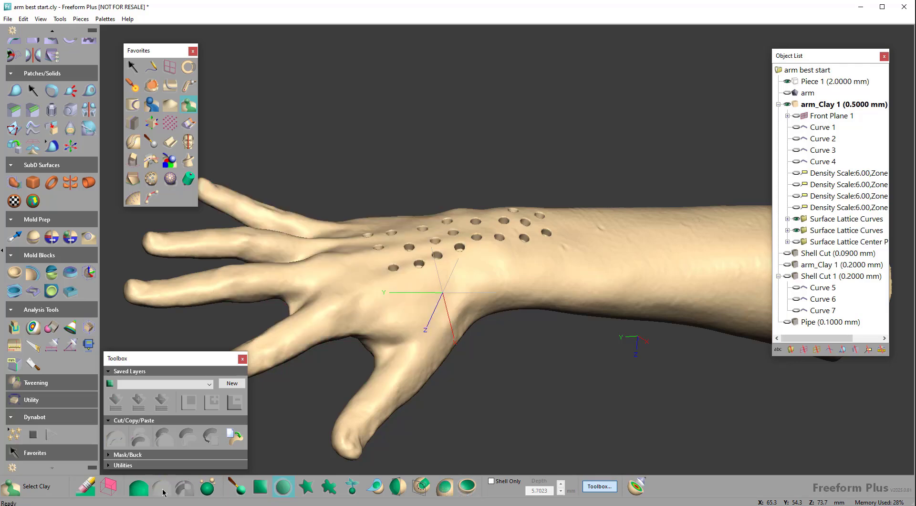
Step: Draw a closed oval curve through six points on the forearm beside the perforations
click(452, 493)
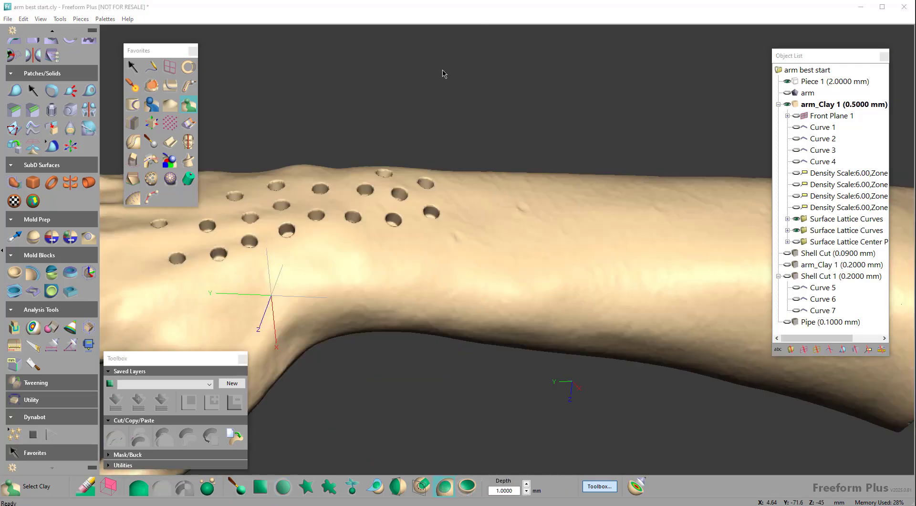
click(154, 71)
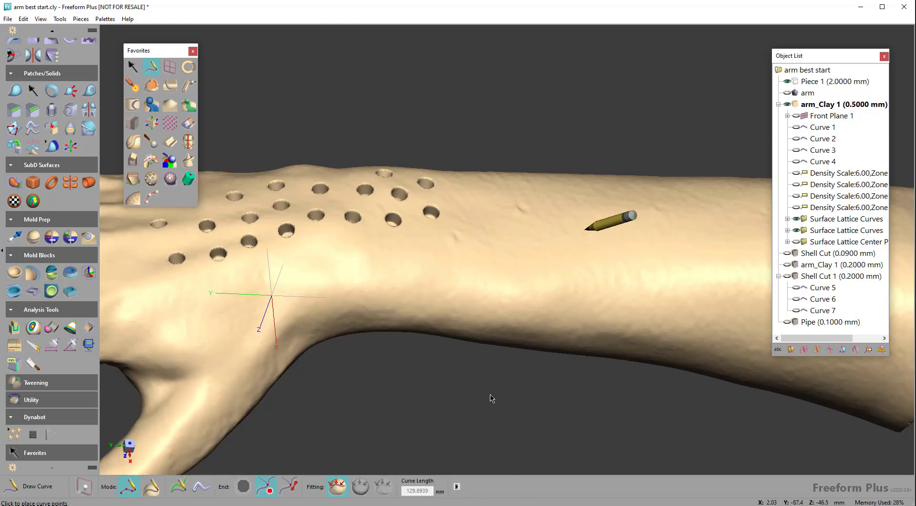
click(576, 196)
click(518, 195)
click(467, 225)
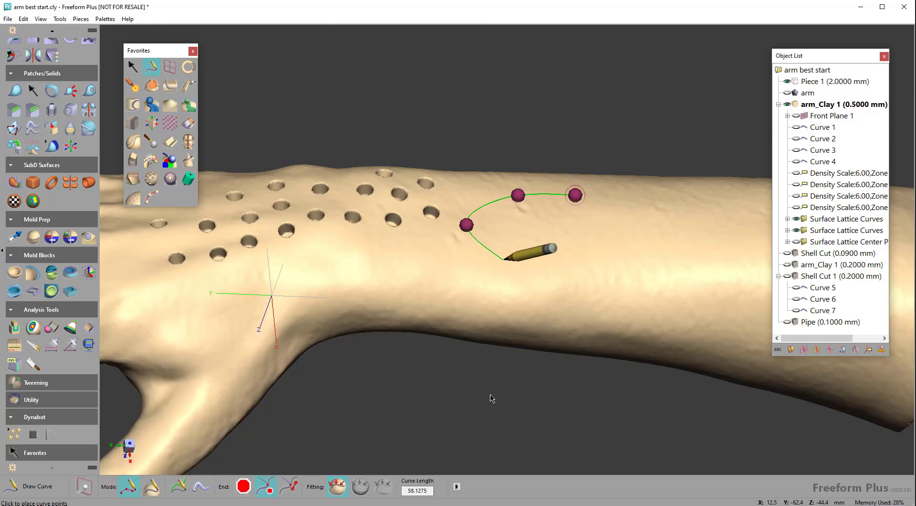
click(535, 275)
click(628, 290)
click(715, 232)
click(576, 196)
Step: Select the clay inside the closed forearm curve with the Loop Select tool at 1 mm depth
click(132, 67)
click(188, 105)
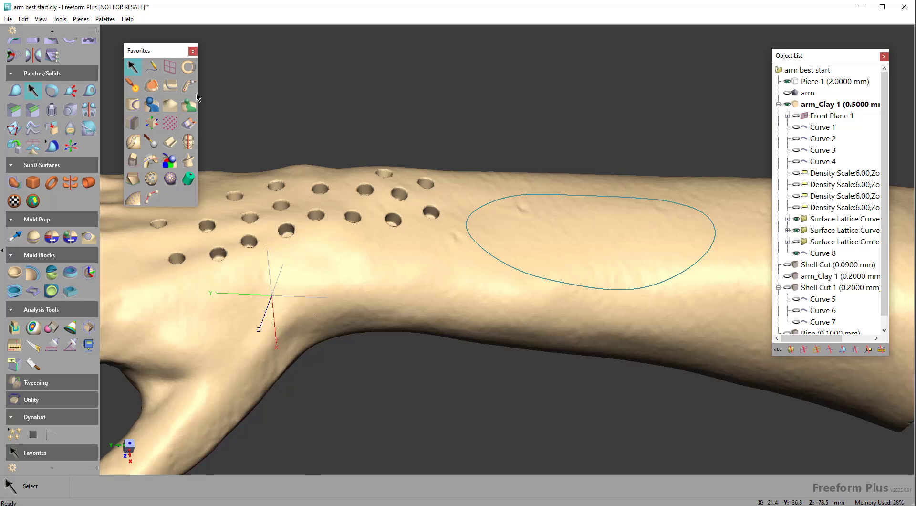
click(450, 491)
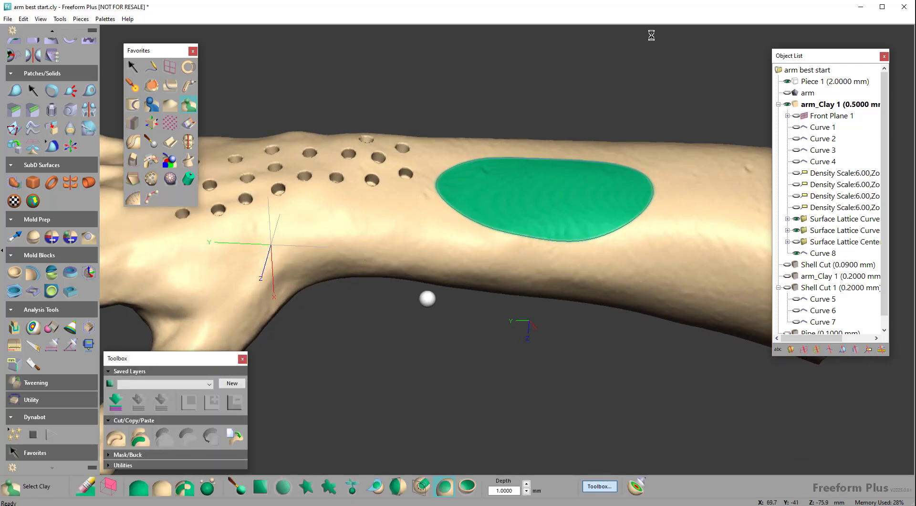
Step: Save the oval clay selection as a new saved layer under arm_Clay 1 and inspect it on the forearm
click(778, 104)
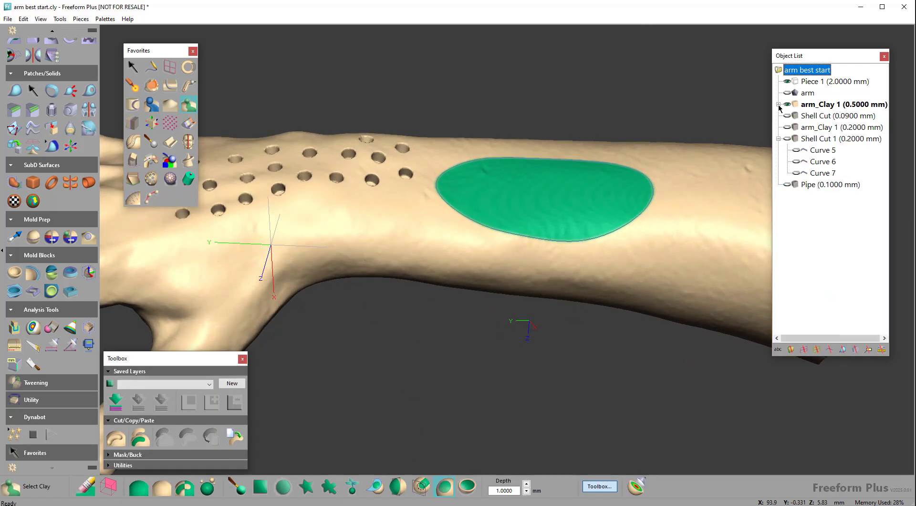
click(779, 138)
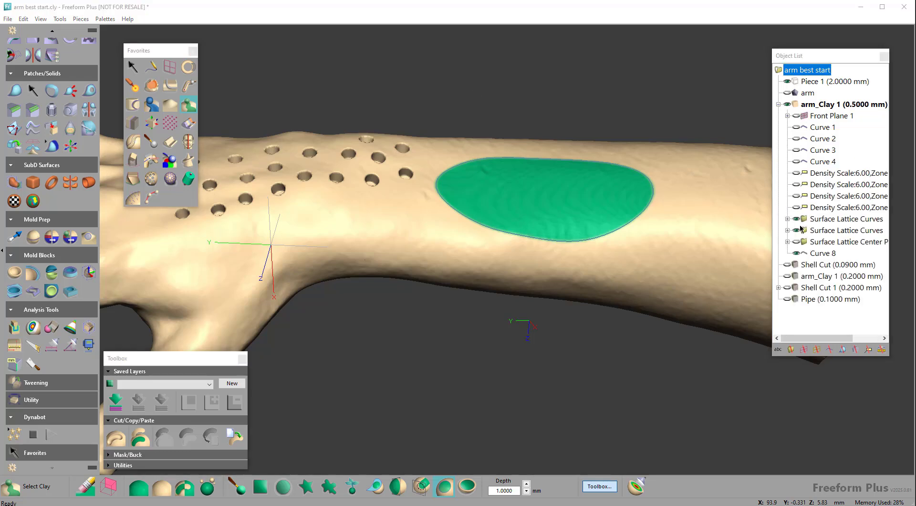
click(119, 404)
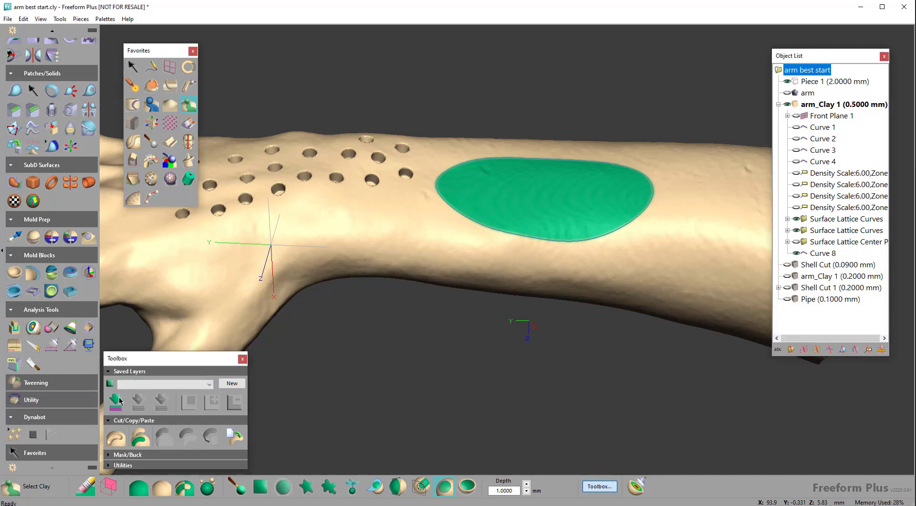
click(209, 384)
click(191, 394)
click(827, 127)
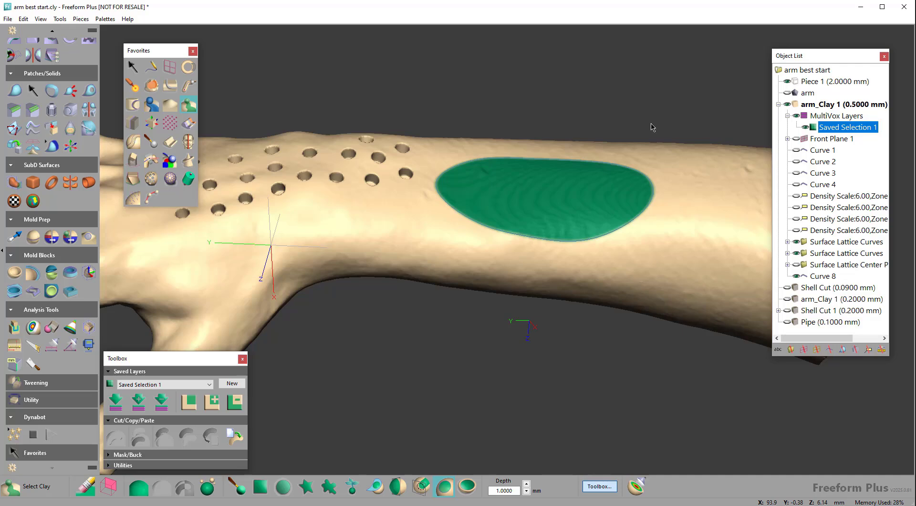
middle_drag(509, 94, 481, 93)
middle_drag(514, 237, 532, 193)
middle_drag(478, 198, 482, 225)
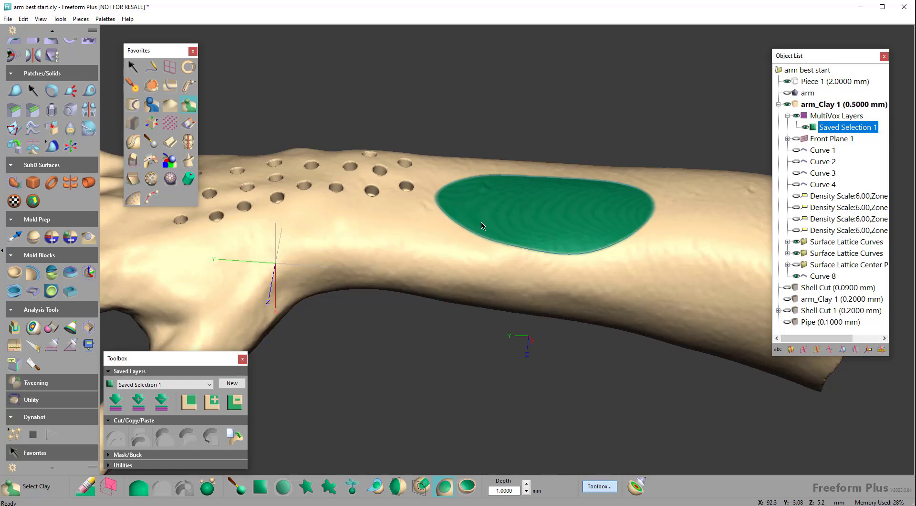
Step: Try a box clay selection with a 3D depth around the forearm's cut end and clear it
middle_drag(526, 211, 464, 298)
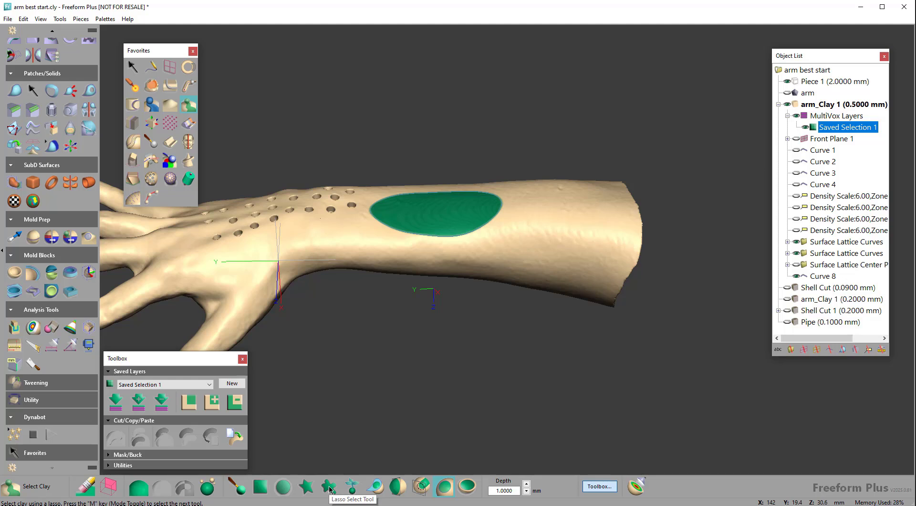
click(260, 487)
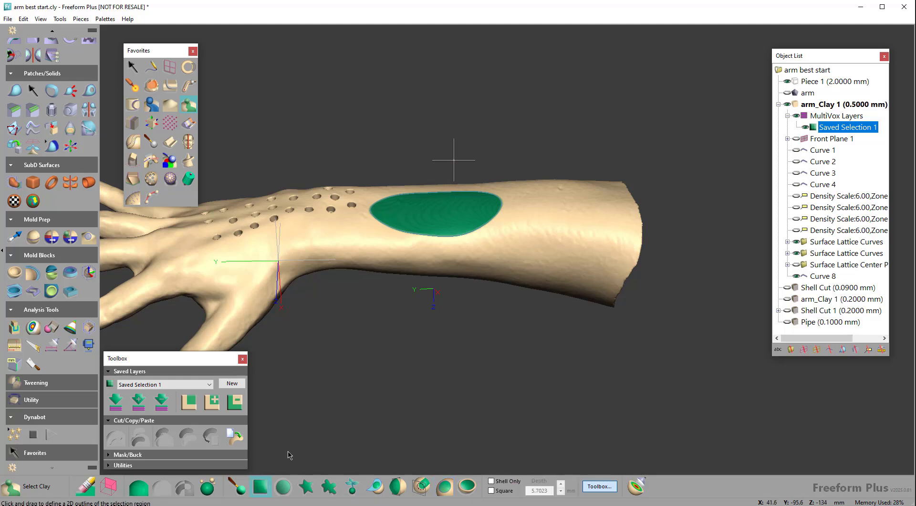
drag(521, 138, 700, 368)
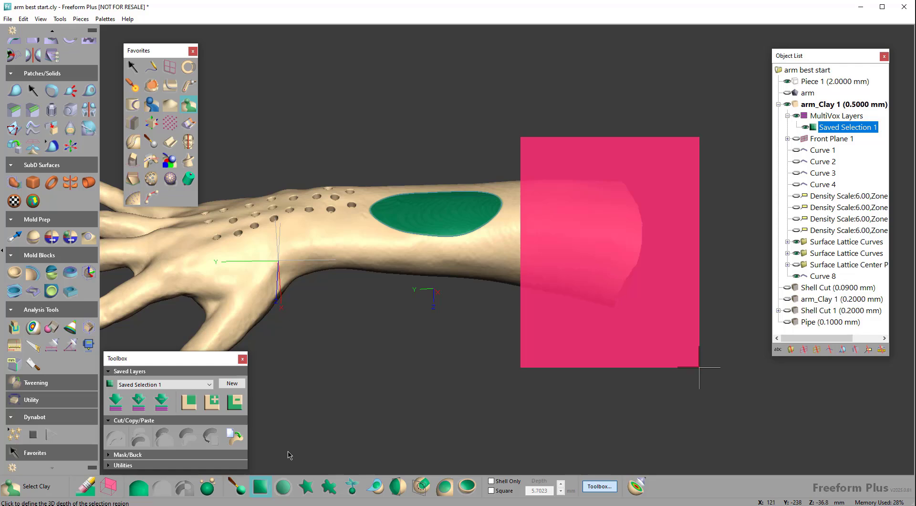
middle_drag(699, 368, 523, 336)
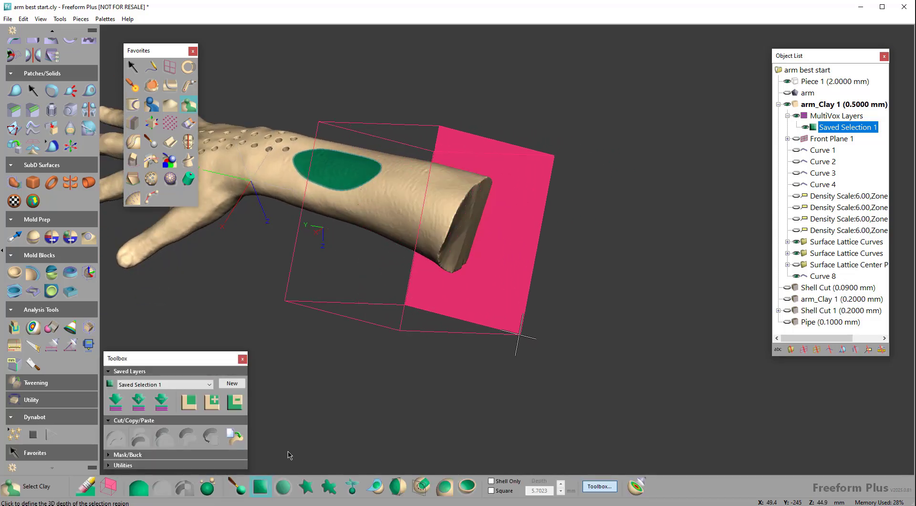
click(595, 358)
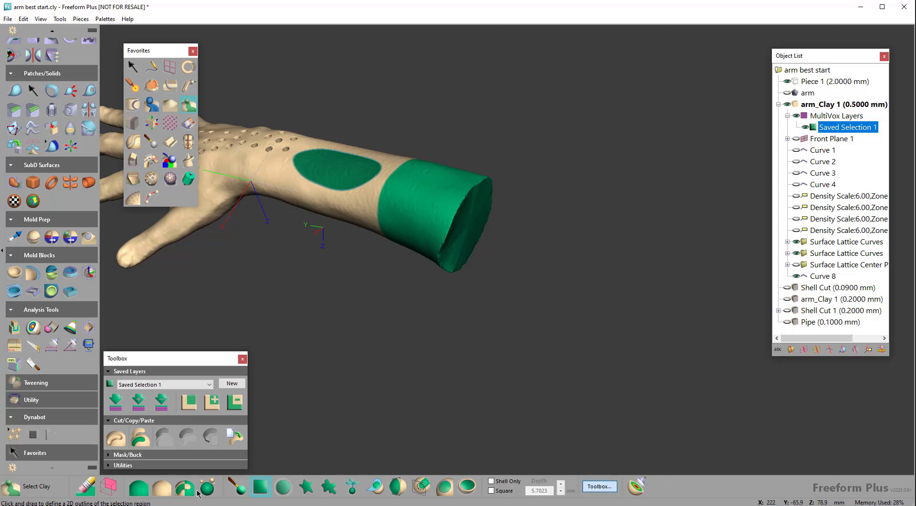
click(163, 489)
Step: Hide Saved Selection 1, switch clay selection to full depth, and test two adjoining box selections at the forearm's cut end before clearing them
click(805, 128)
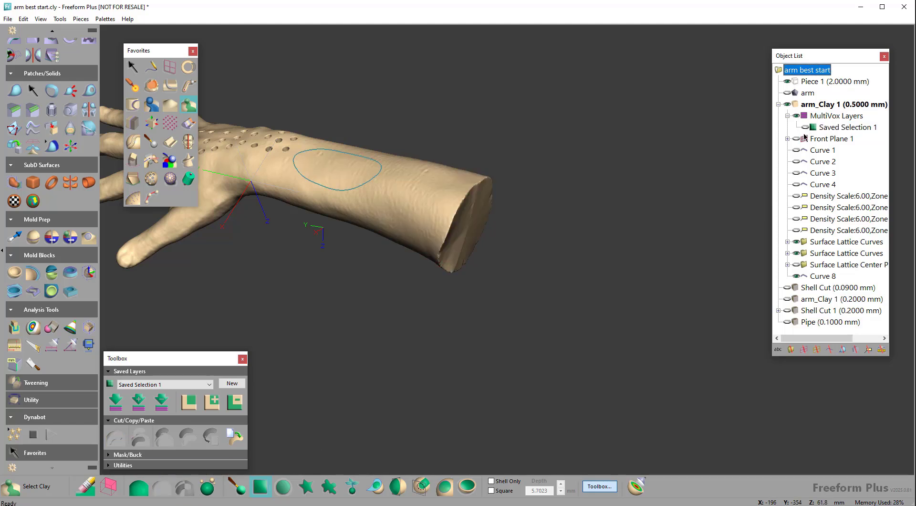
click(104, 492)
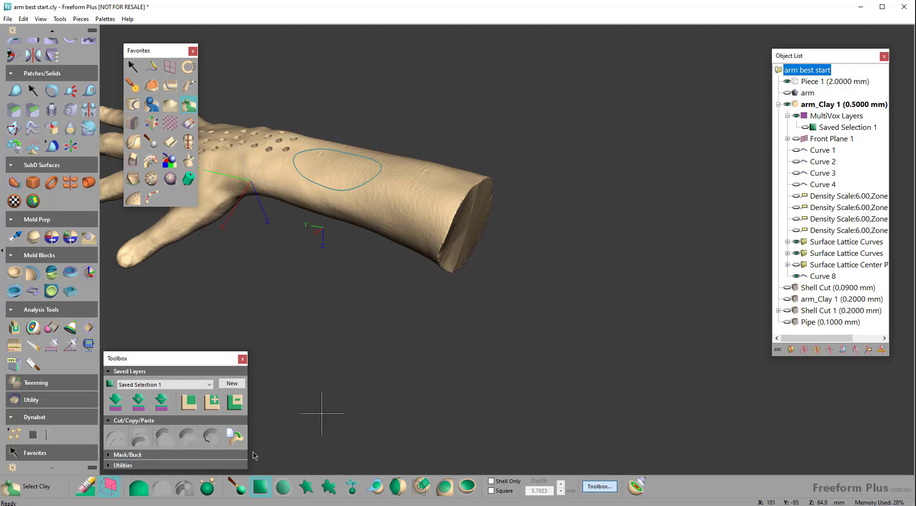
drag(435, 92, 596, 400)
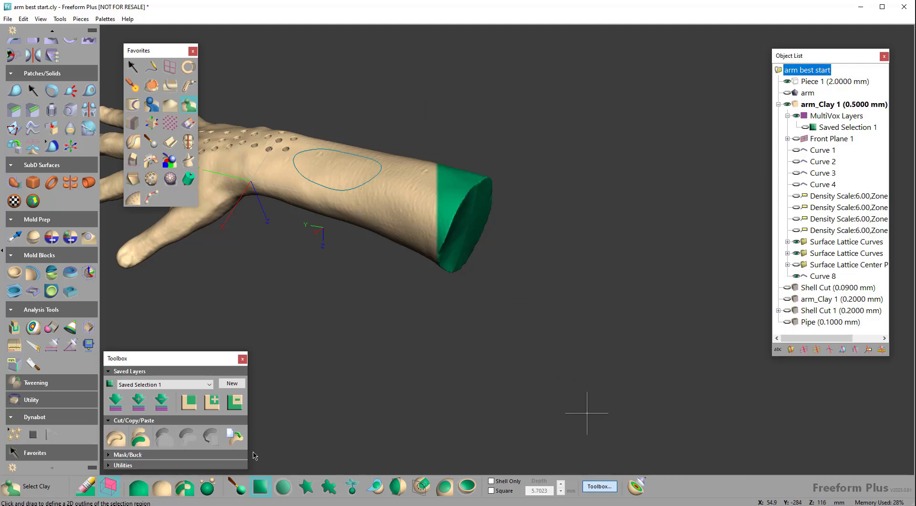
drag(536, 101, 371, 336)
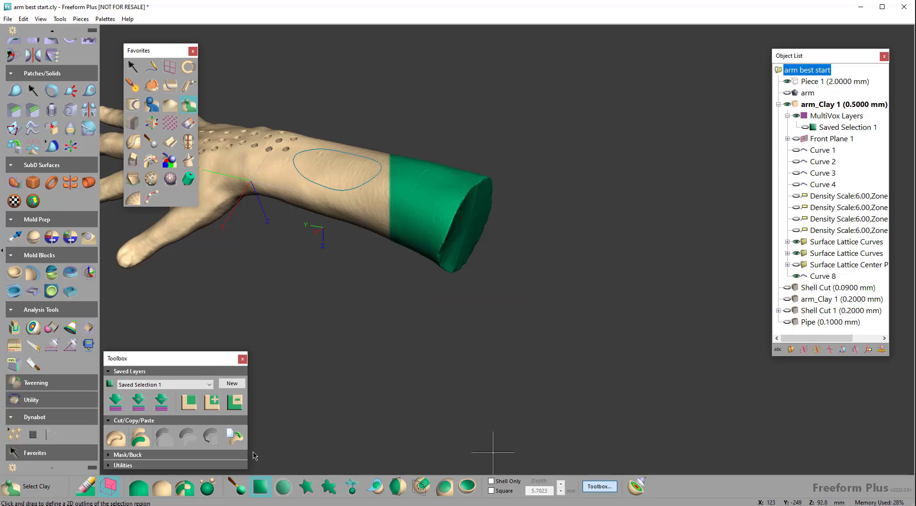
click(166, 494)
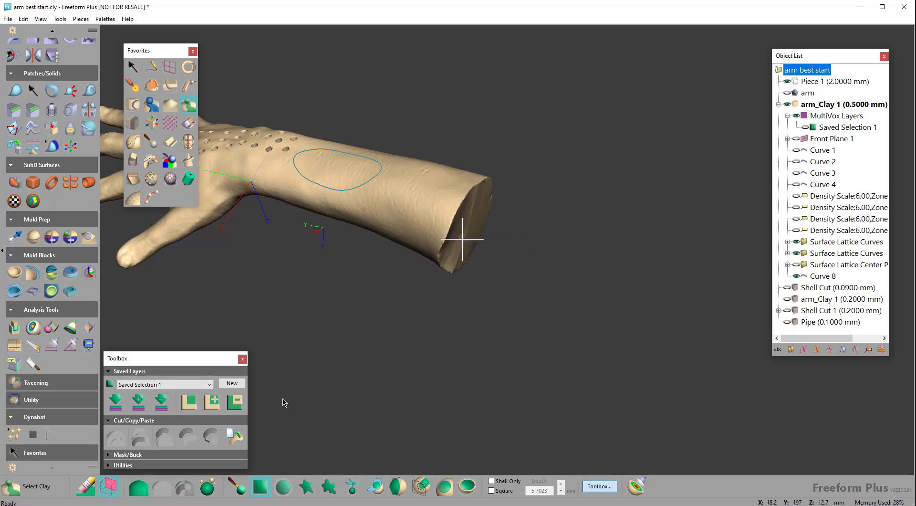
Step: Try a circular full-depth clay selection over the forearm's cut end and clear it
key(space)
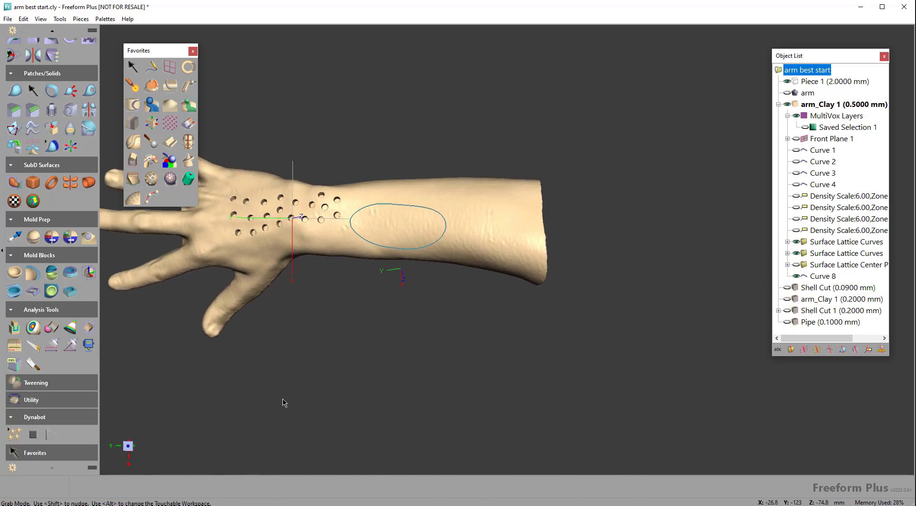
key(space)
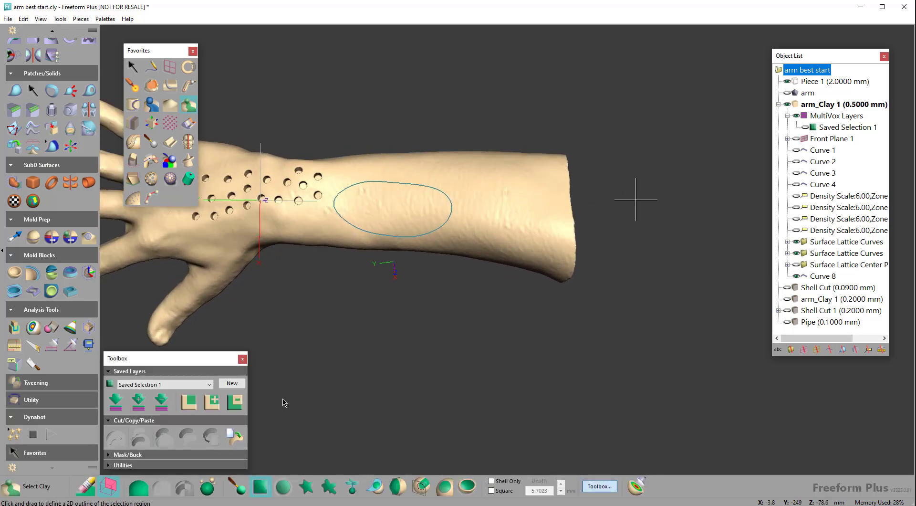
click(290, 490)
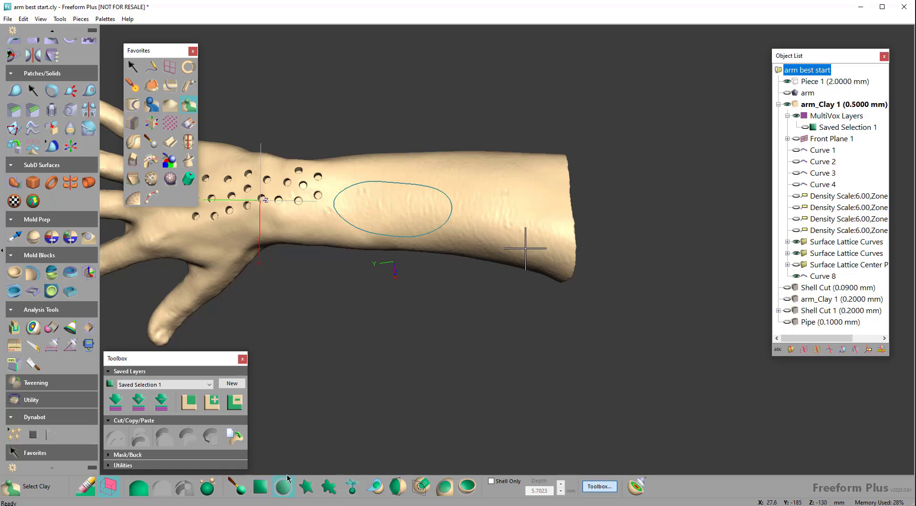
drag(536, 216, 624, 277)
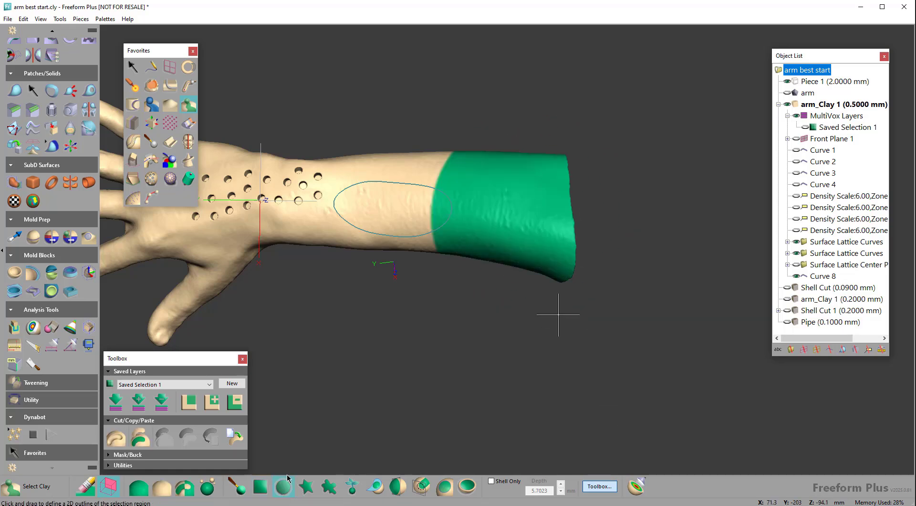
key(space)
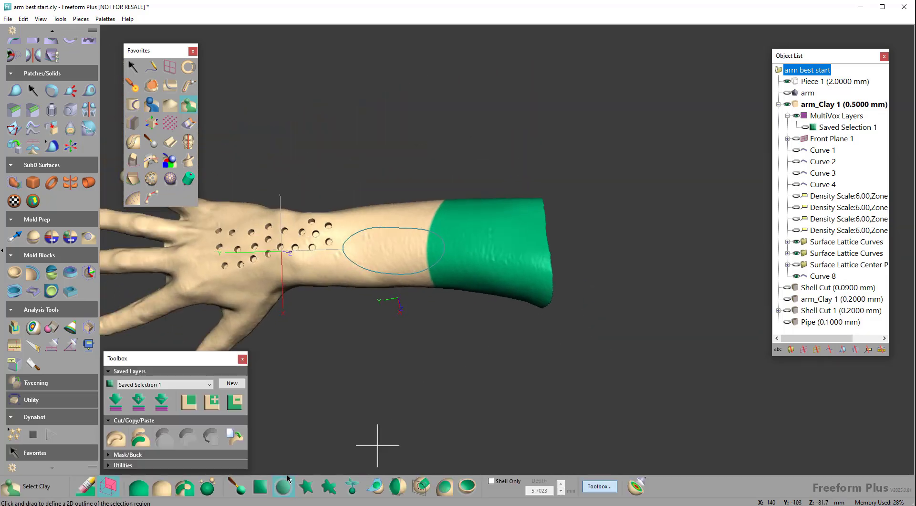
click(168, 490)
Step: Try a straight-edged polygon clay selection across the forearm's cut end and clear it
click(306, 487)
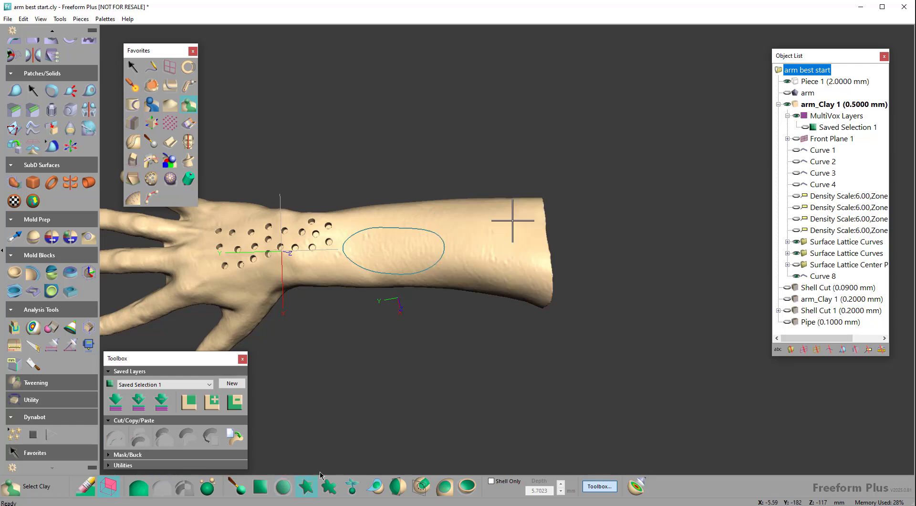
mouse_move(636, 135)
mouse_down()
mouse_move(490, 230)
mouse_move(501, 337)
mouse_move(578, 372)
mouse_move(655, 300)
mouse_move(661, 162)
mouse_move(645, 133)
mouse_move(636, 135)
mouse_up()
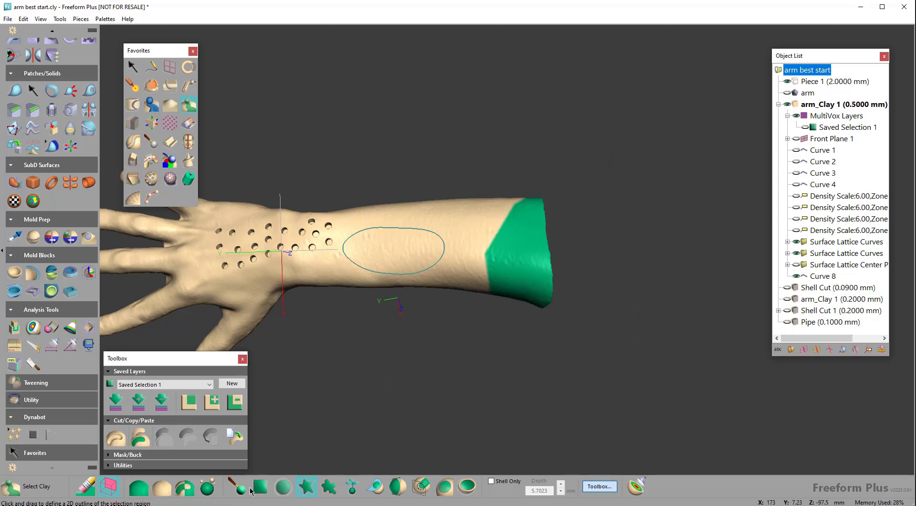
click(170, 489)
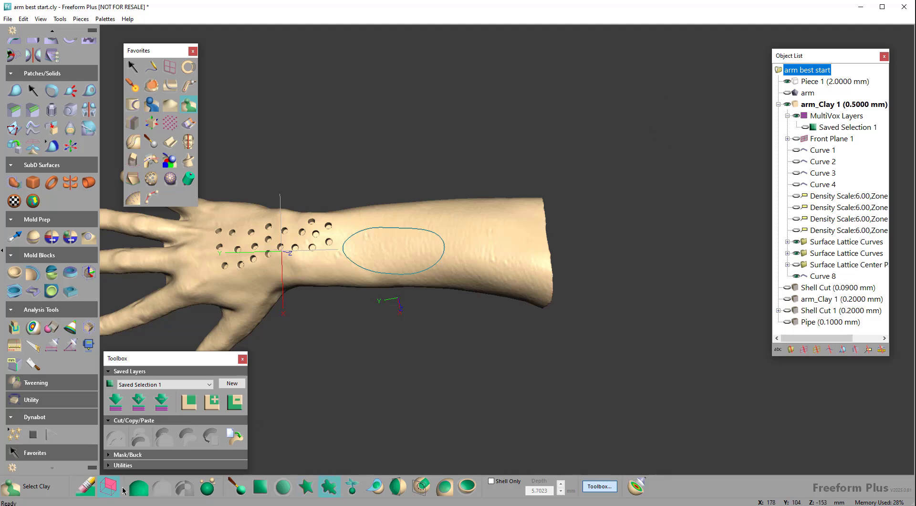
Step: Show Front Plane 1 and select the clay inside its closed profile with the Profile Select Tool at a plane distance of about 158.6 mm
key(space)
key(space)
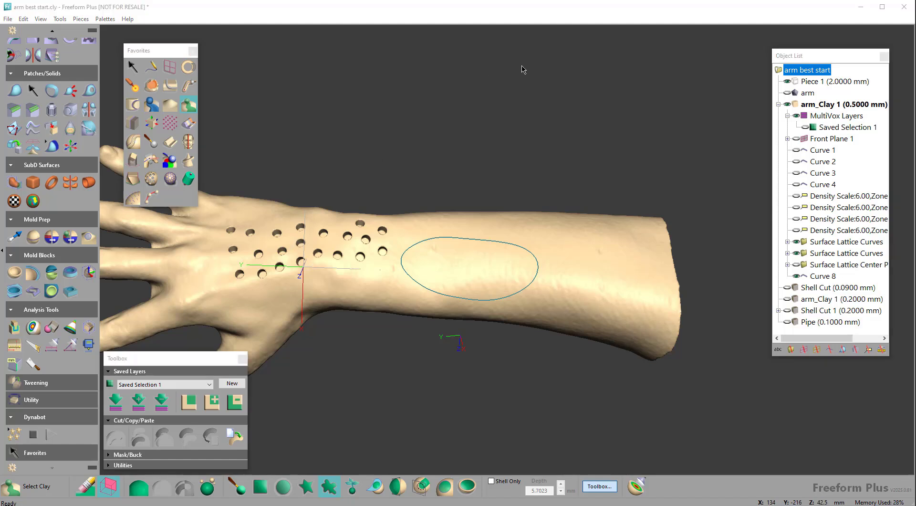
click(423, 486)
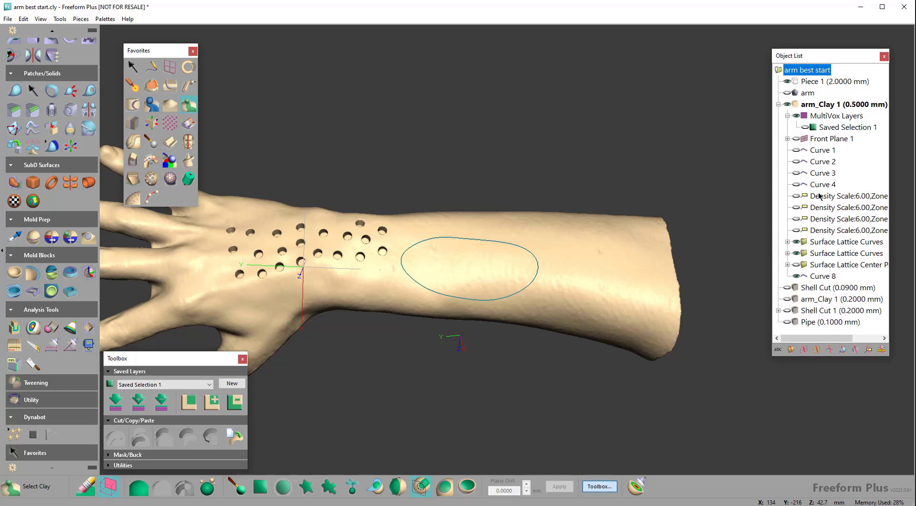
click(842, 127)
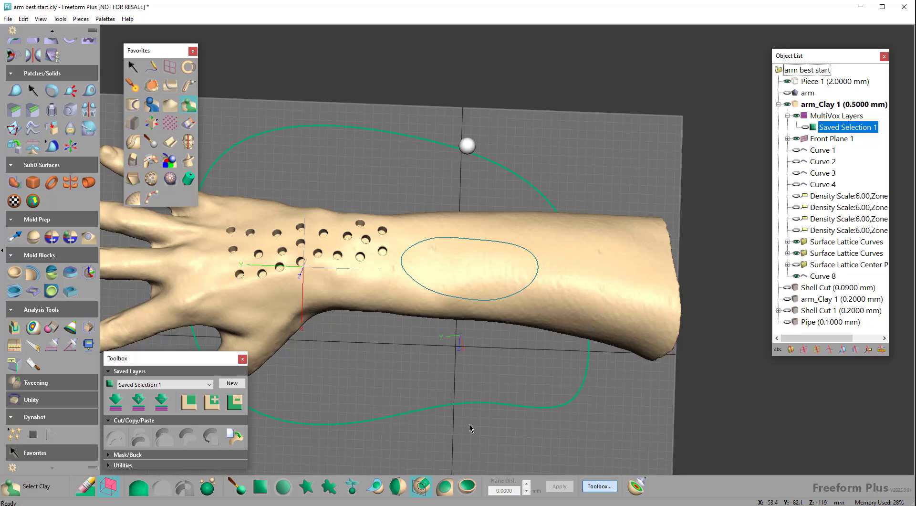
key(space)
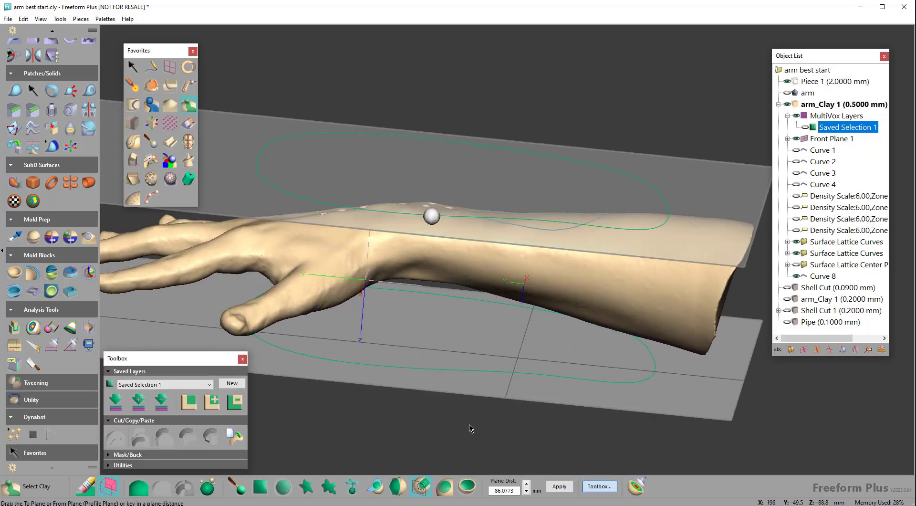
drag(396, 229, 397, 186)
drag(470, 427, 527, 461)
click(557, 487)
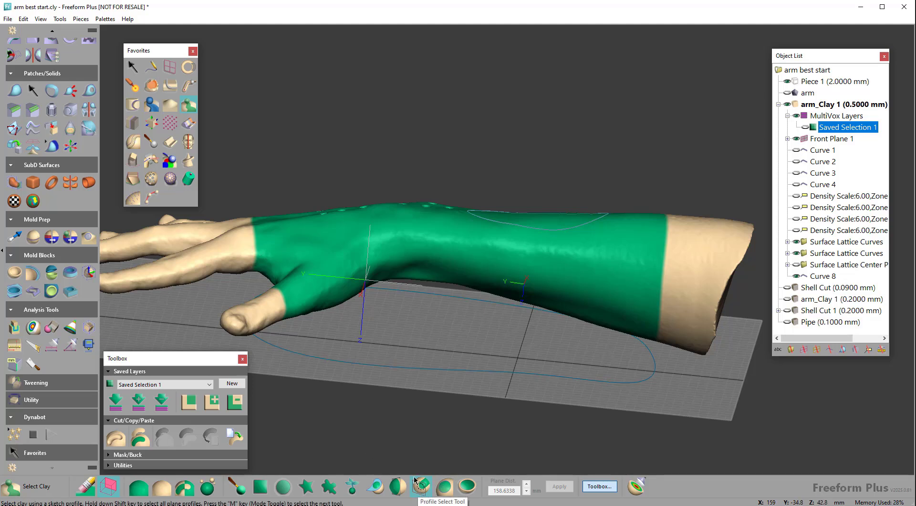
Step: Start Select Mesh Area, hide arm_Clay 1, and make the arm mesh visible and active
click(136, 68)
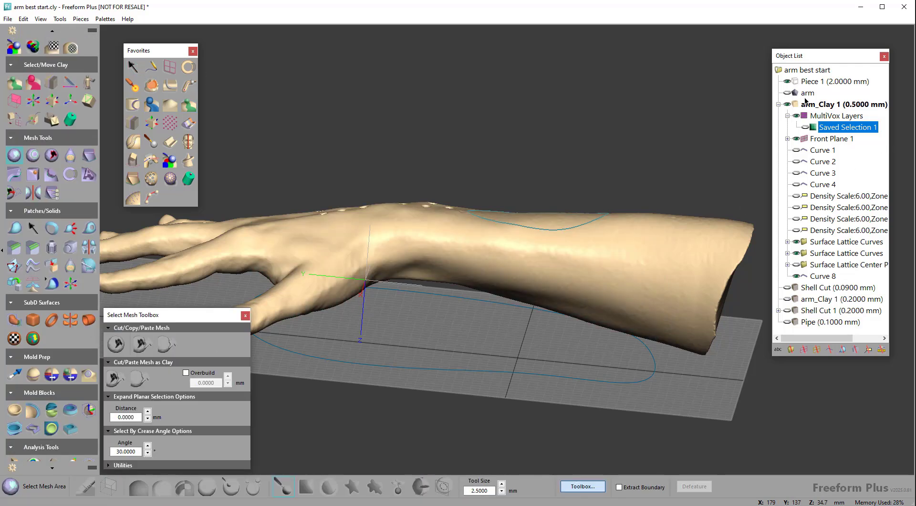
click(788, 93)
click(788, 105)
click(808, 93)
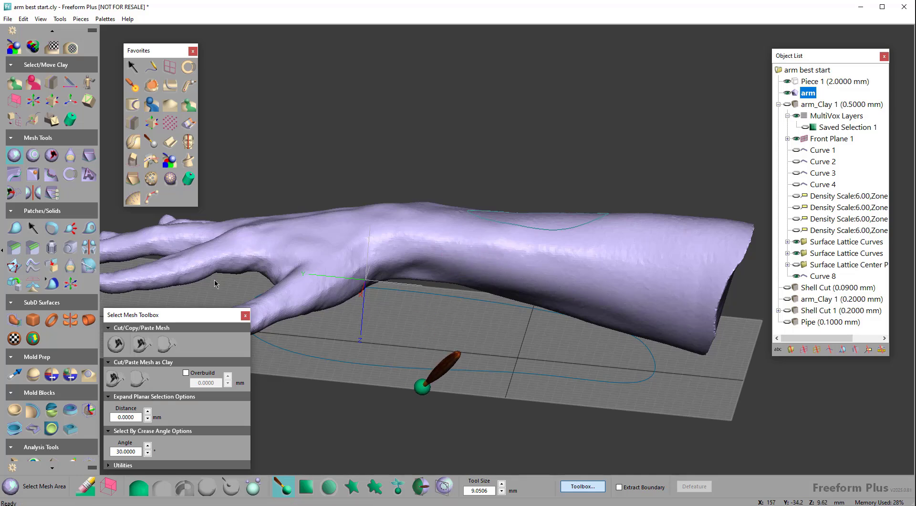
Step: Select the arm mesh from the palm and thumb along most of the forearm with two adjoining full-depth boxes and inspect the selection all around
click(444, 485)
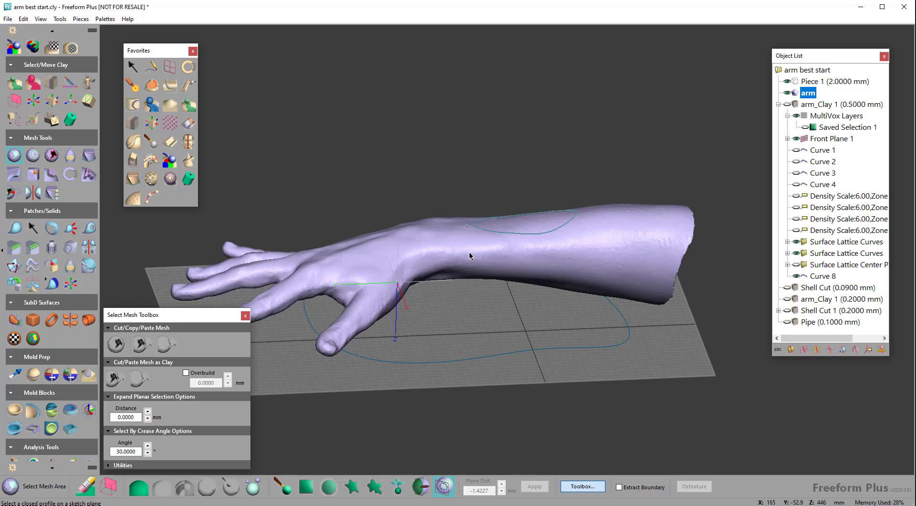
click(334, 351)
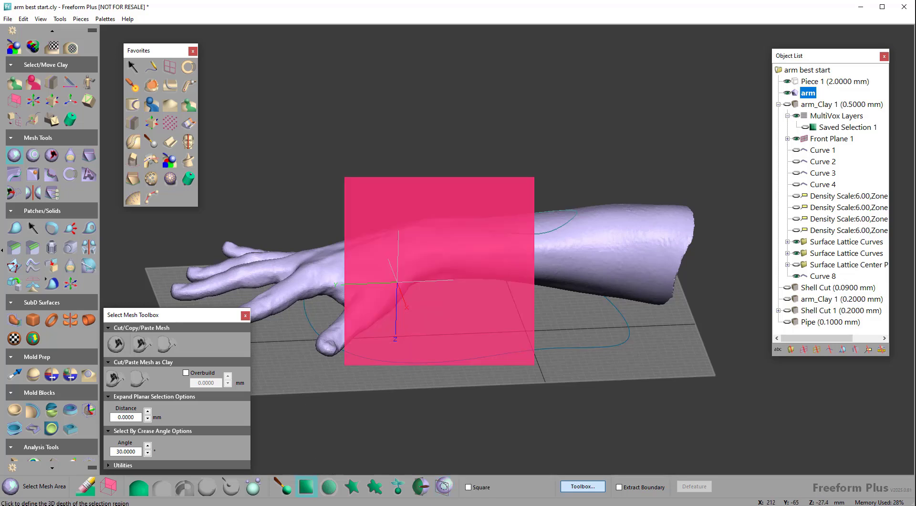
click(112, 489)
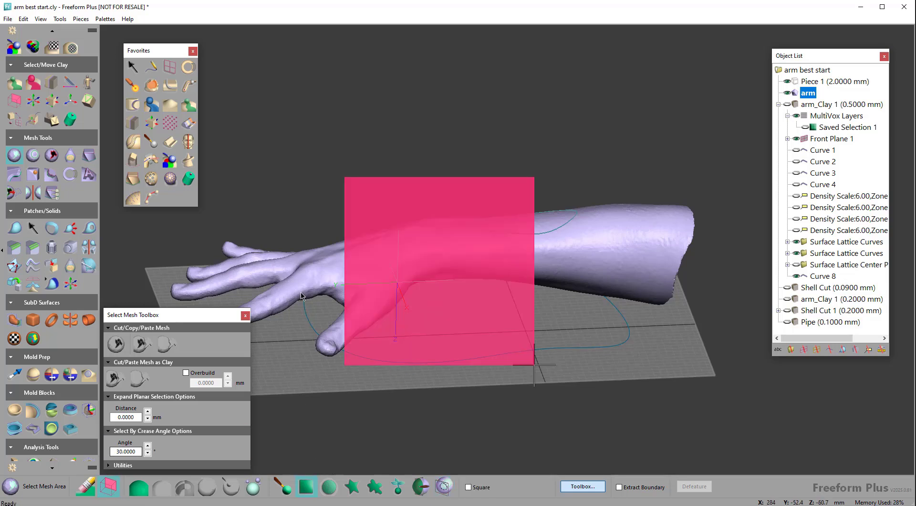
drag(344, 177, 535, 365)
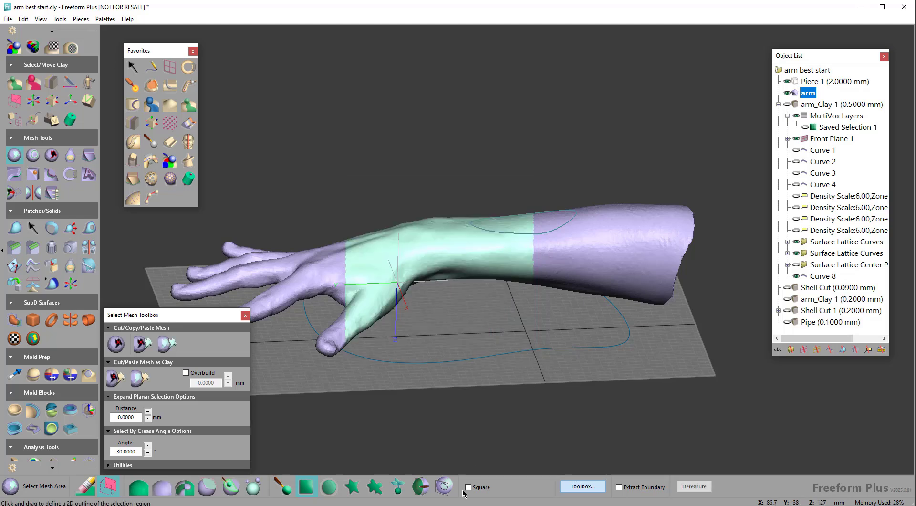
drag(535, 171, 635, 353)
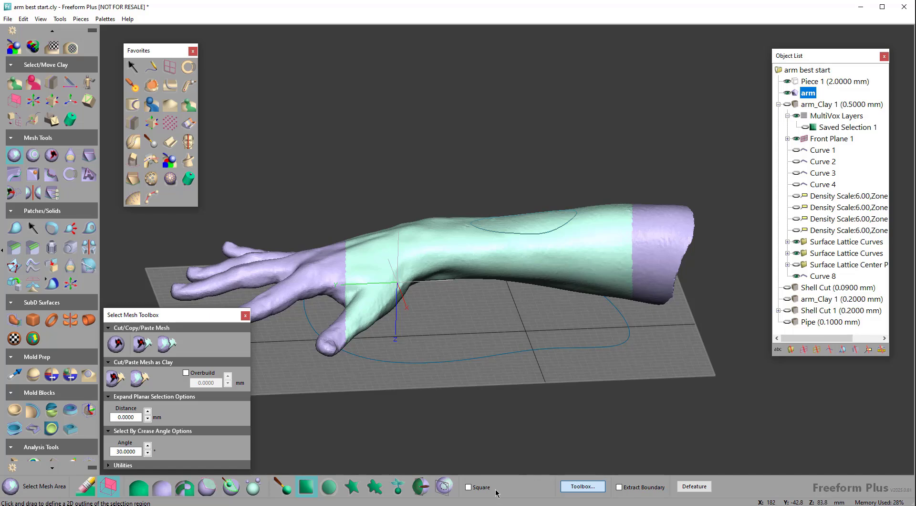
middle_drag(377, 390, 334, 62)
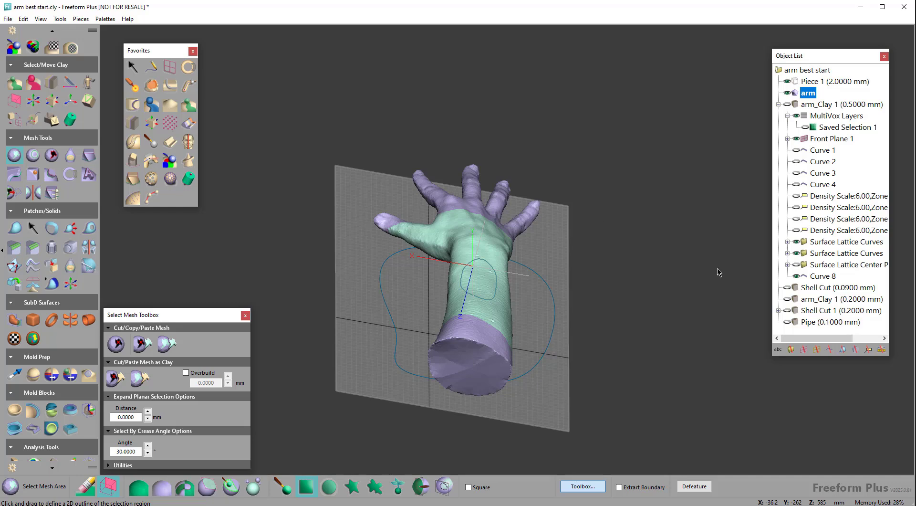
middle_drag(625, 326, 463, 285)
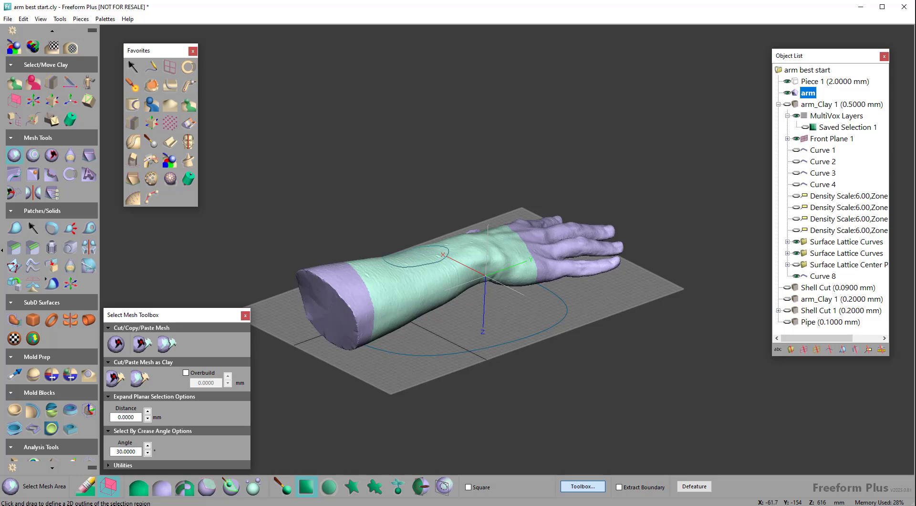
Step: Return to arm_Clay 1 and pick the two closed curves around the forearm, Curve 5 and Curve 6, as boundaries for Separate
click(787, 105)
scroll(547, 193, up, 5)
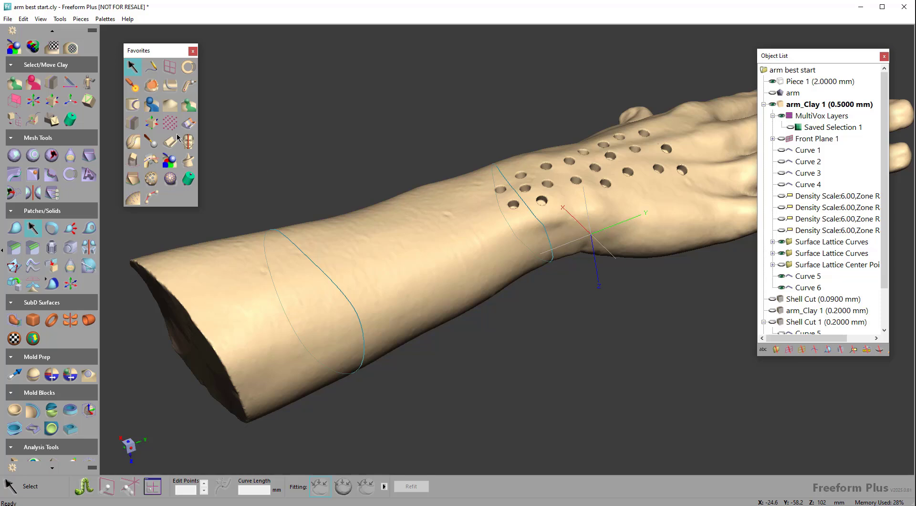
click(133, 123)
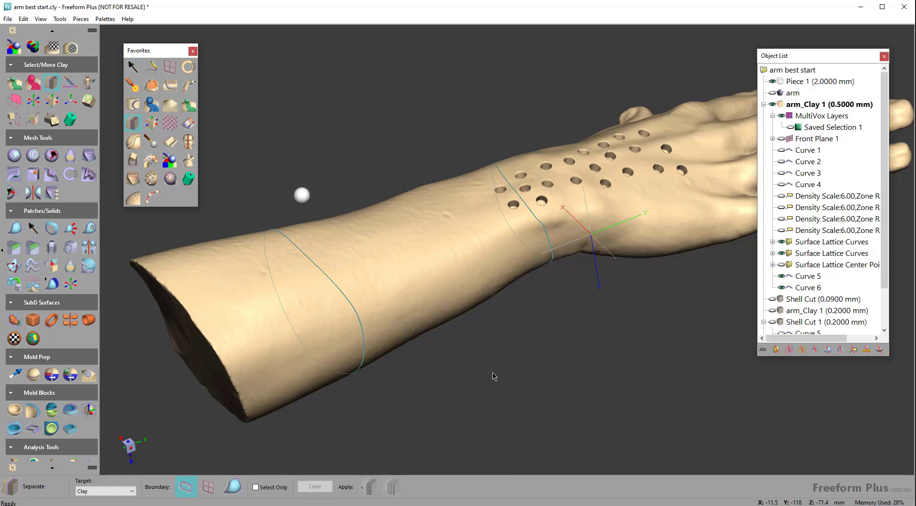
click(326, 274)
click(544, 217)
click(544, 217)
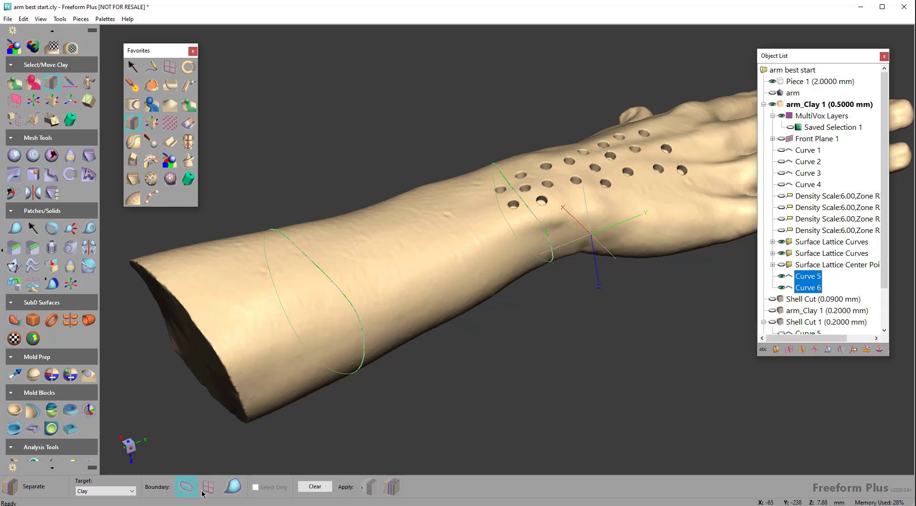
Step: Separate arm_Clay 1 at both forearm curves into all pieces, inspect the hand without them, and show both pieces and the Pipe lattice
click(393, 486)
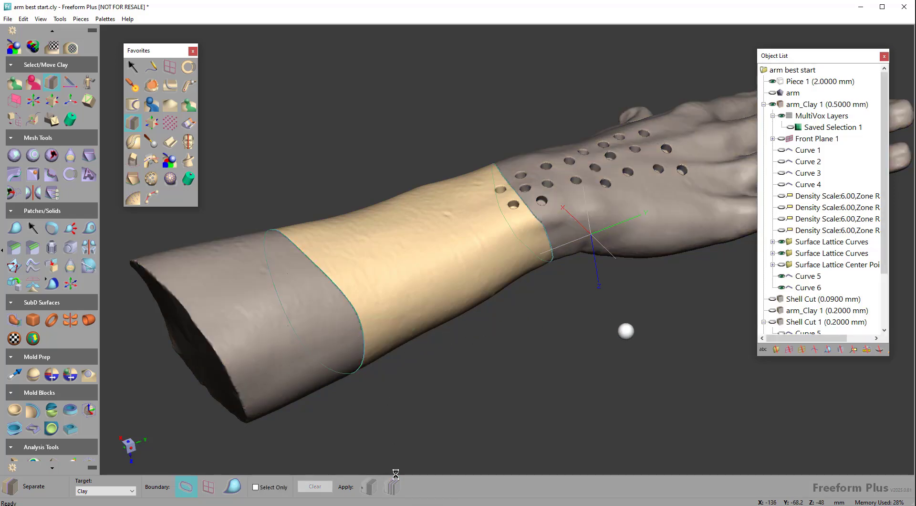
scroll(807, 307, down, 2)
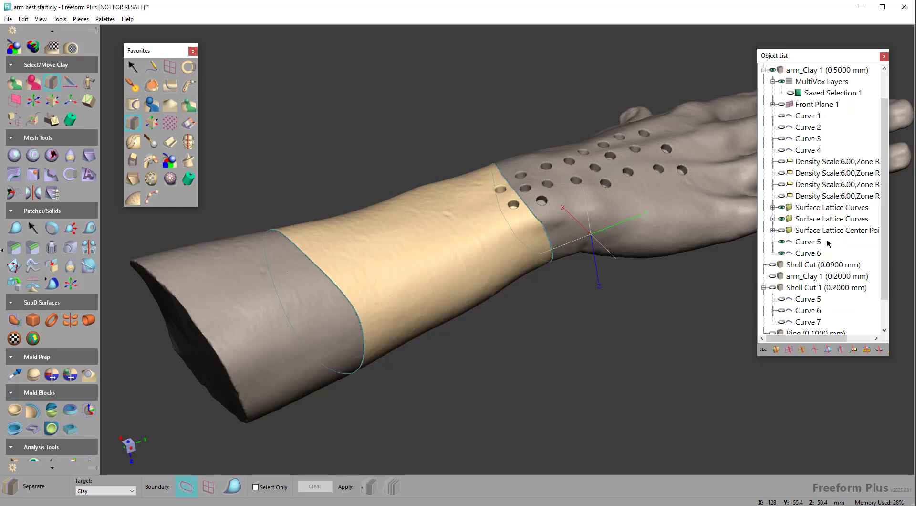
click(774, 323)
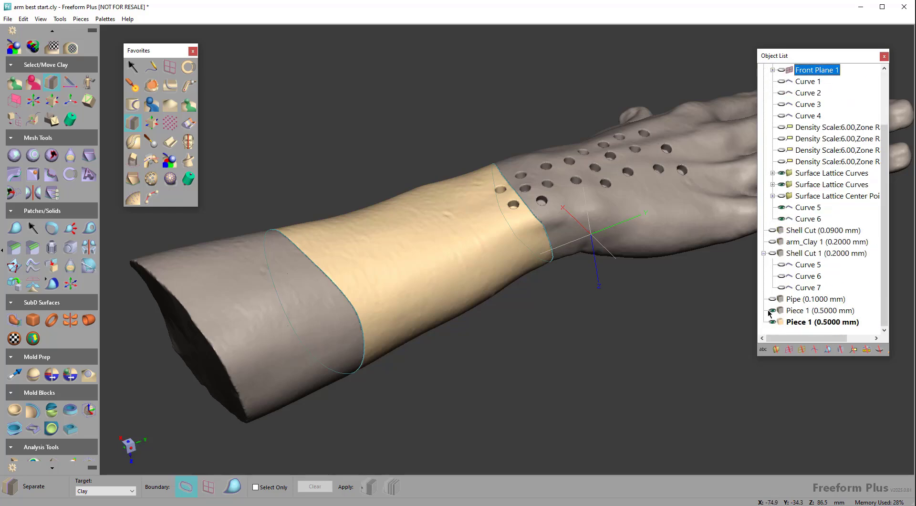
click(773, 311)
middle_drag(580, 337, 642, 197)
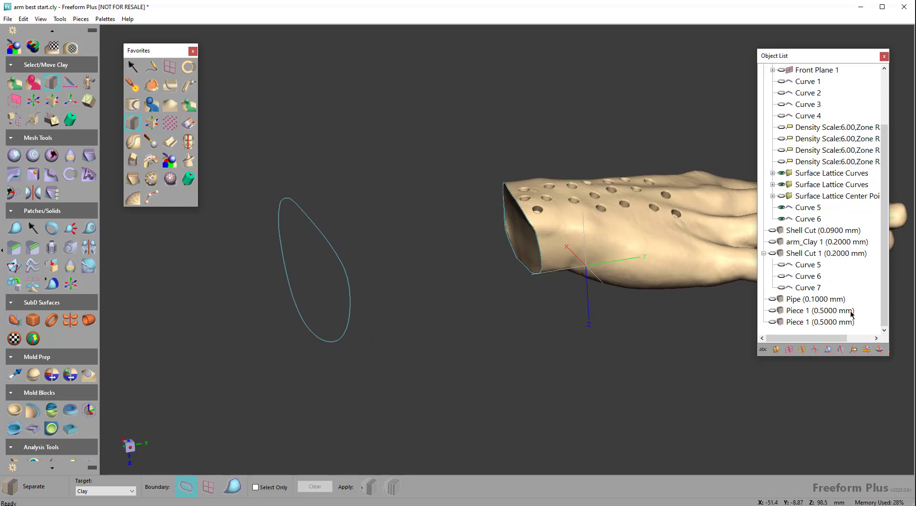
drag(773, 322, 772, 310)
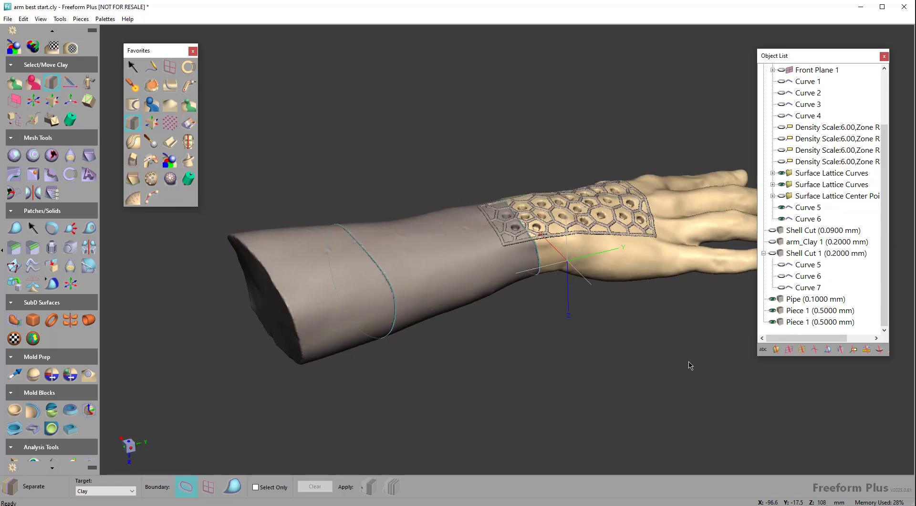
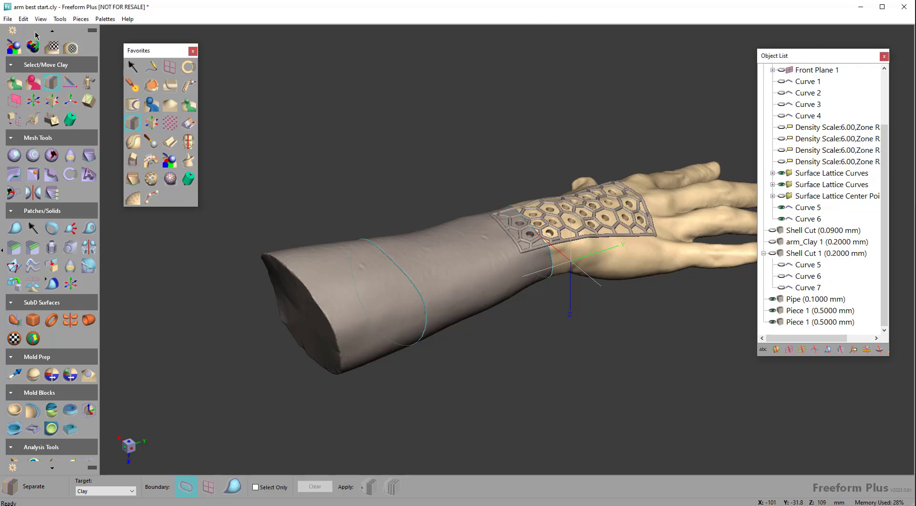
Step: Browse My Parts Library and the available folder locations for opening a Freeform file, without opening one
click(9, 19)
key(ctrl+o)
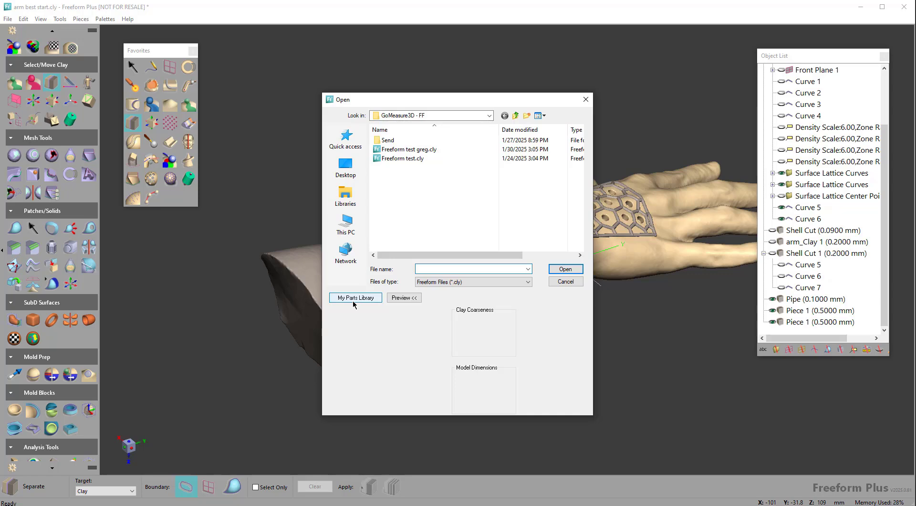
click(353, 301)
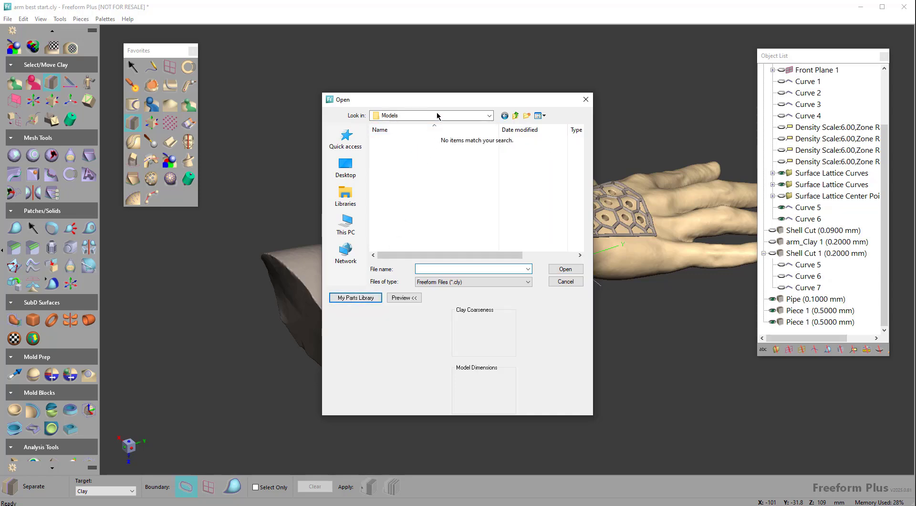
click(454, 116)
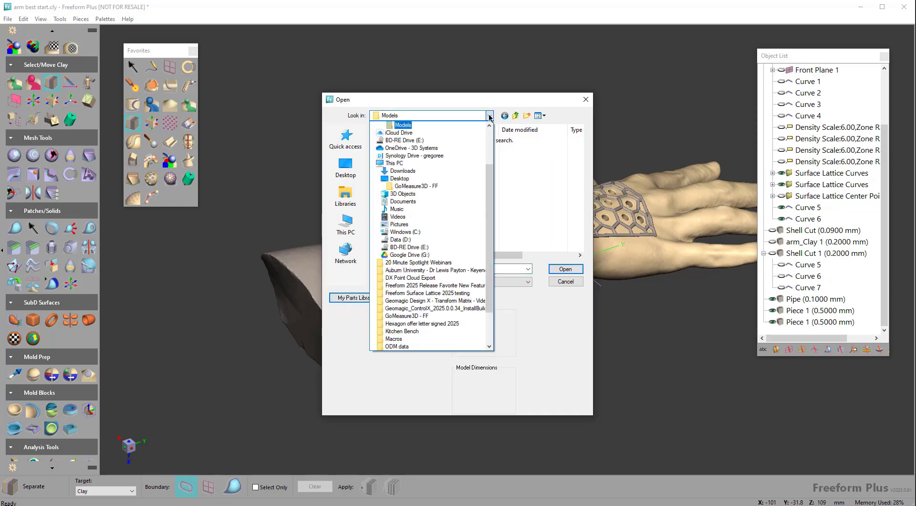
scroll(430, 178, up, 2)
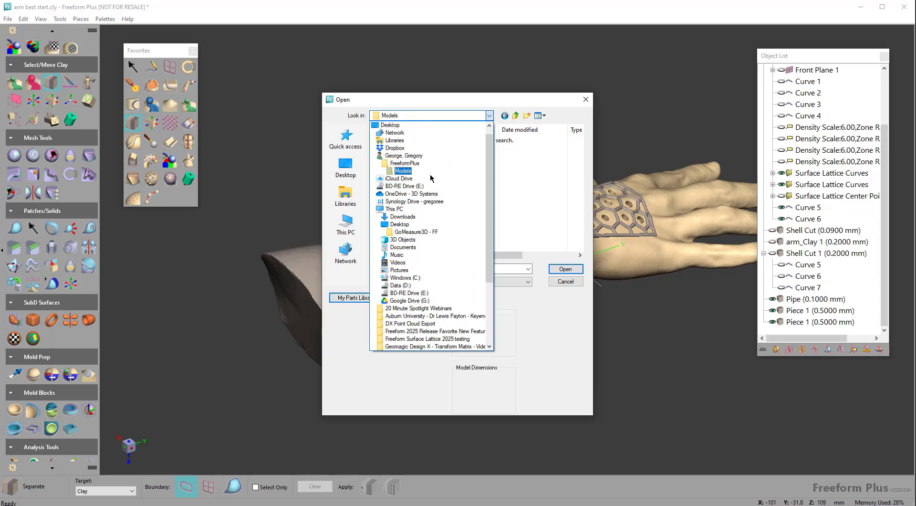
click(485, 118)
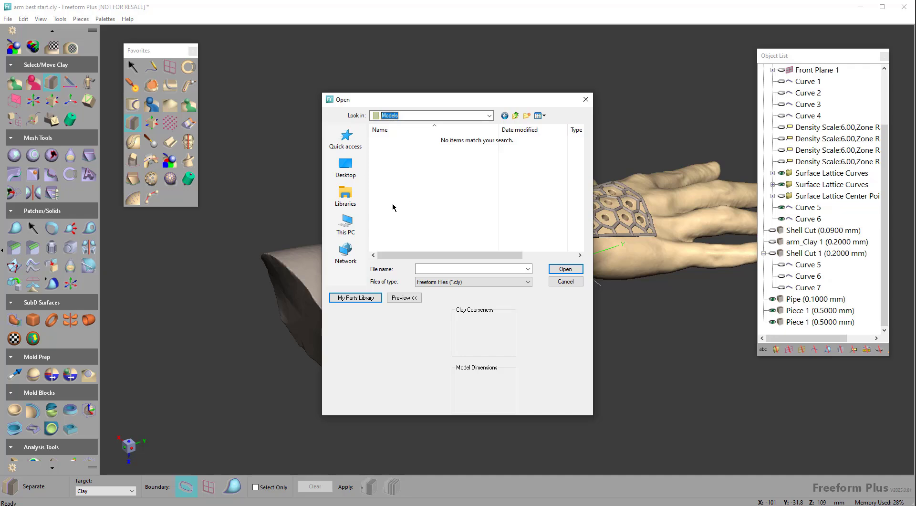
click(565, 281)
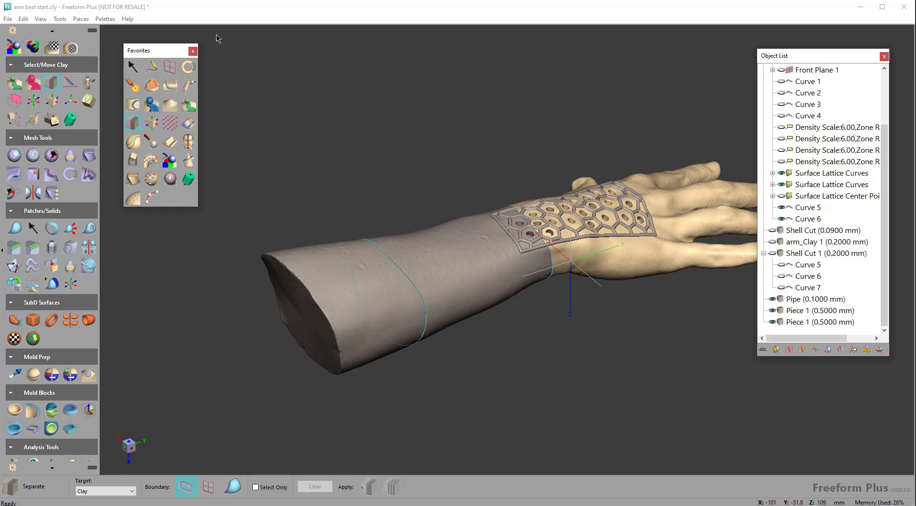
Step: Review the recent files list and revisit the My Parts Library Models folder, leaving without opening a file
click(8, 19)
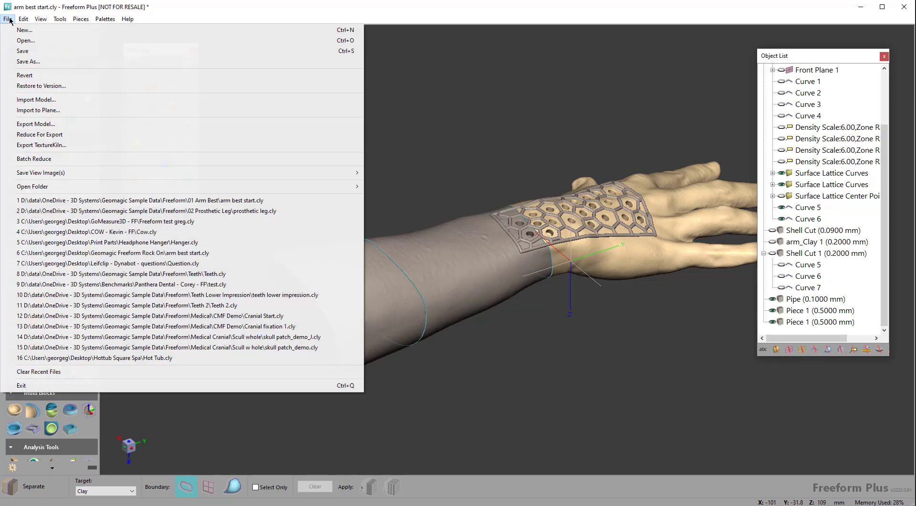
click(8, 19)
click(8, 19)
click(25, 40)
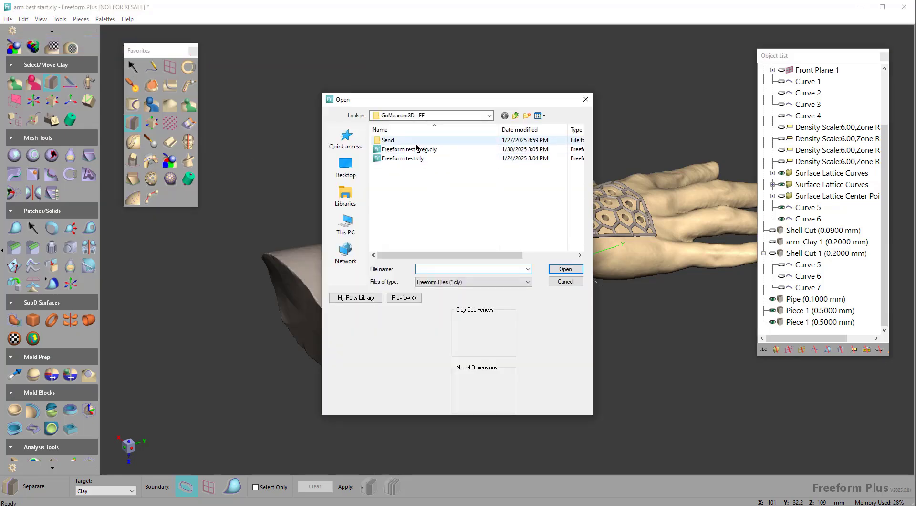
click(364, 295)
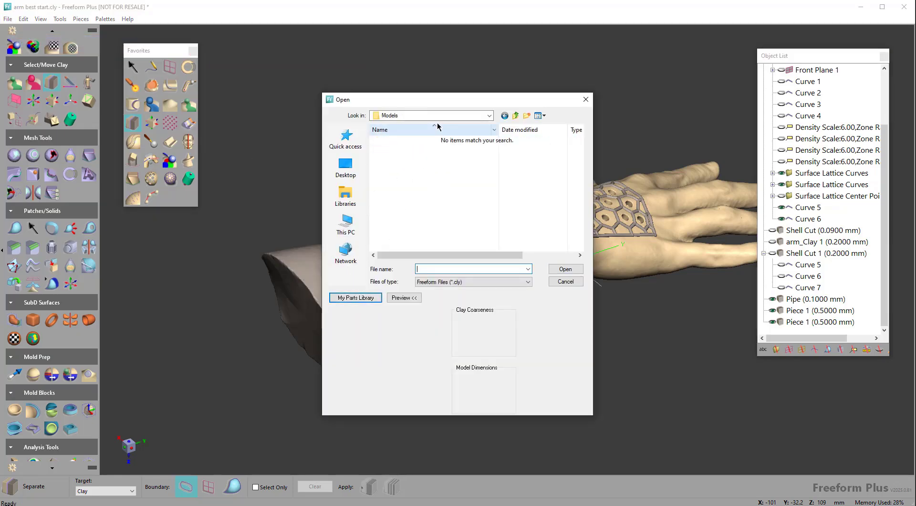
click(566, 282)
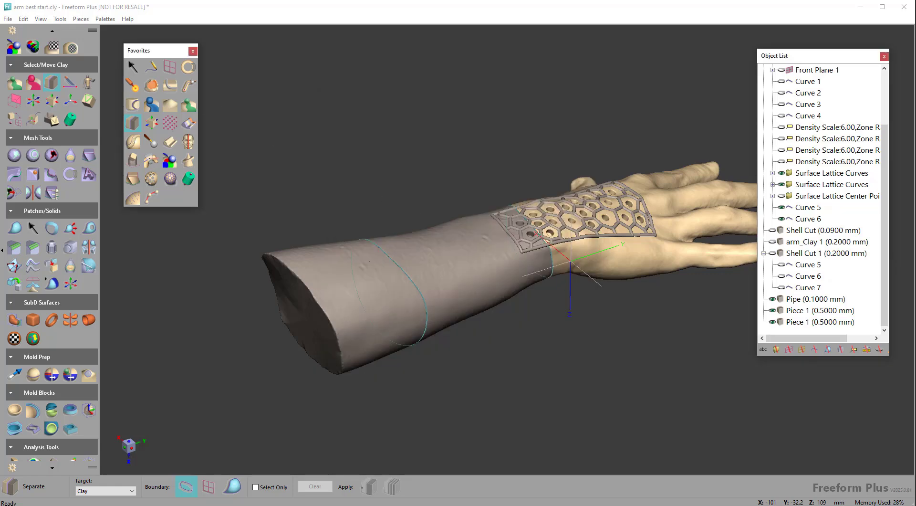
Step: Show and activate the arm mesh, examine the Shell mesh utility's offset, bidirectional and smoothing options, and return to arm_Clay 1 without applying it
scroll(812, 191, up, 2)
click(792, 94)
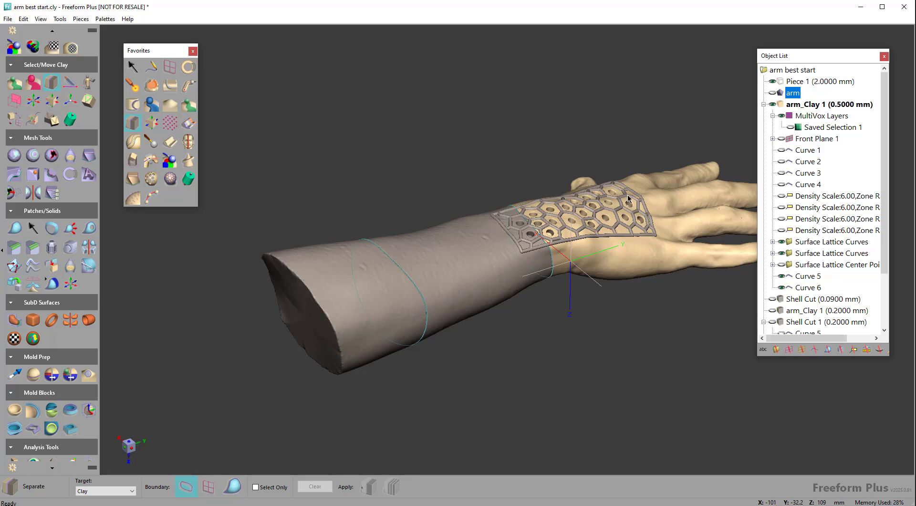
click(773, 93)
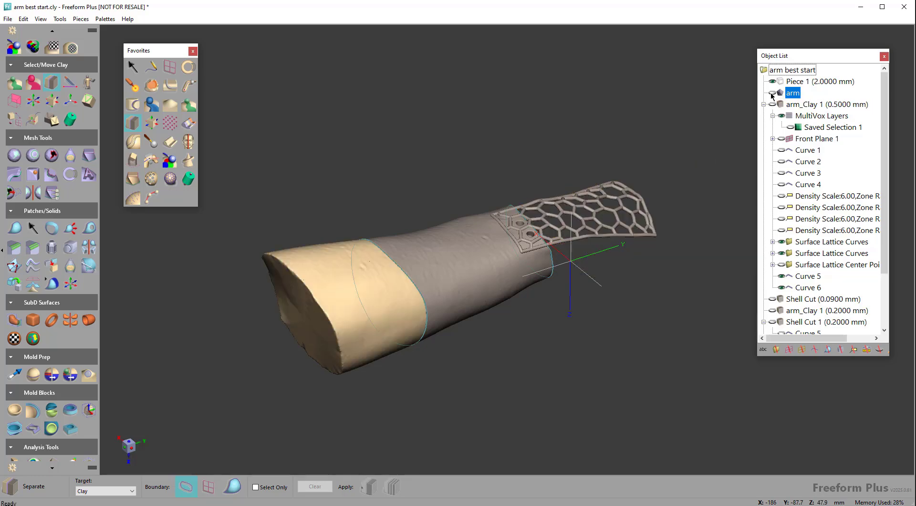
right_click(781, 94)
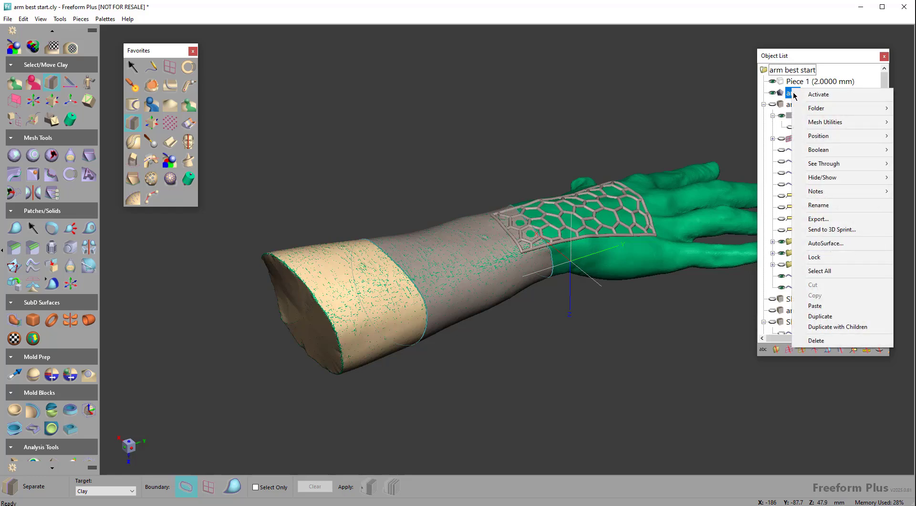
click(812, 94)
right_click(786, 94)
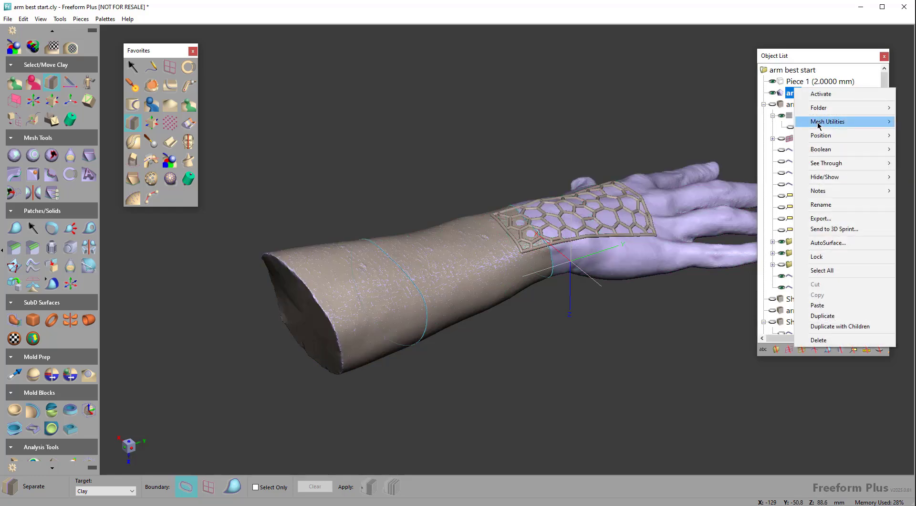
mouse_move(826, 122)
click(749, 283)
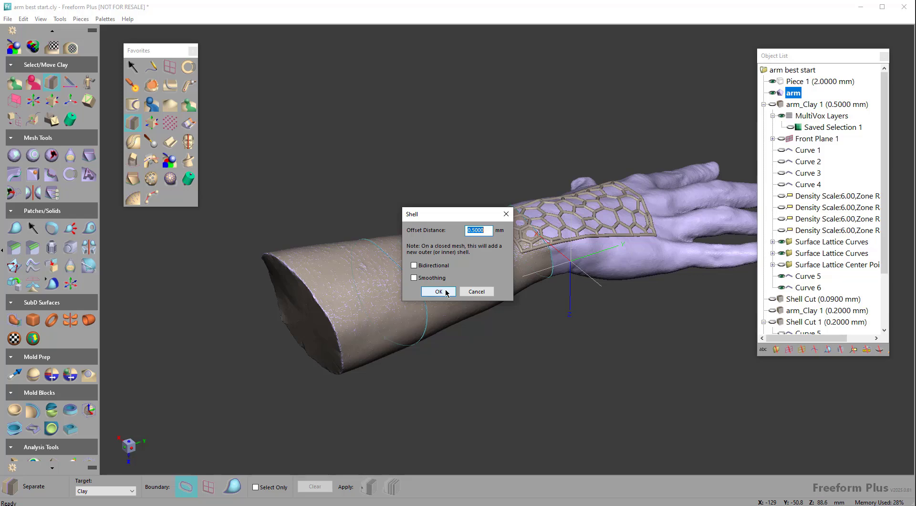
click(485, 292)
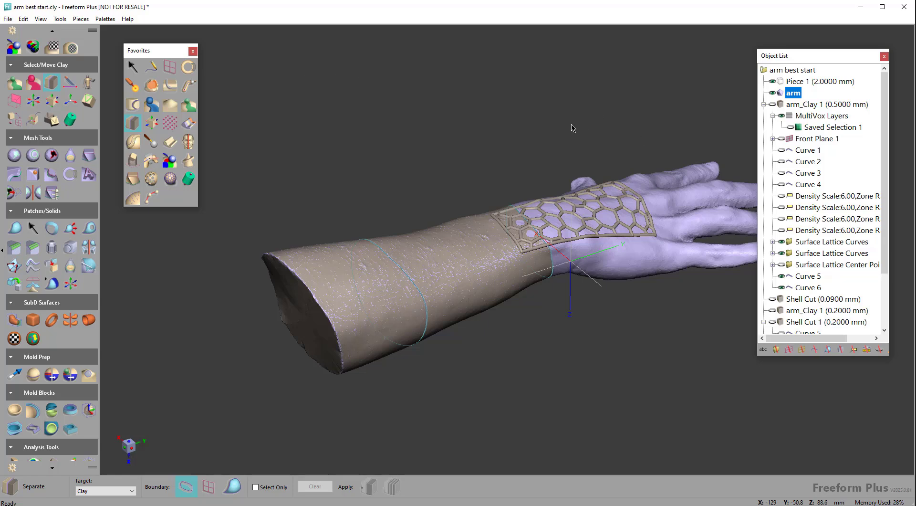
key(ctrl+z)
Step: Hide the Pipe lattice, both separated Piece 1 objects, and arm_Clay 1's Curve 5 and Curve 6, leaving the hand clay
scroll(632, 211, up, 5)
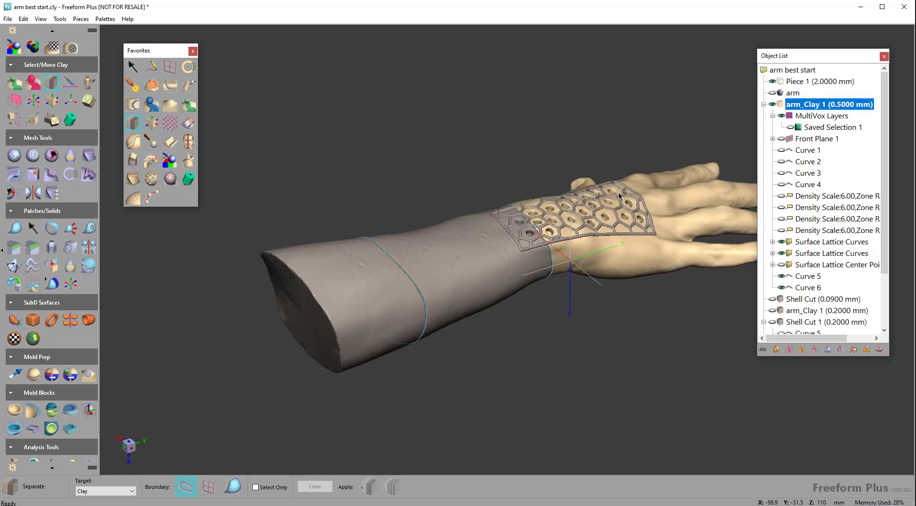
scroll(793, 292, down, 3)
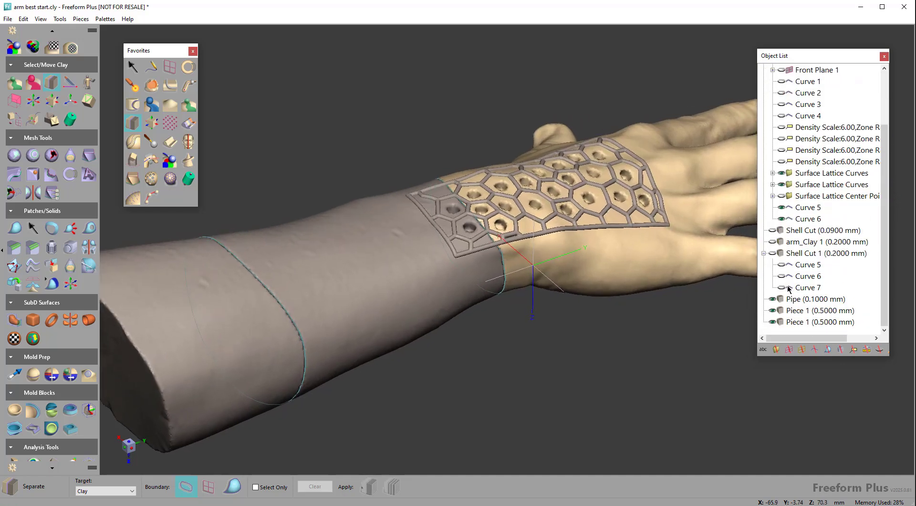
click(773, 299)
click(773, 311)
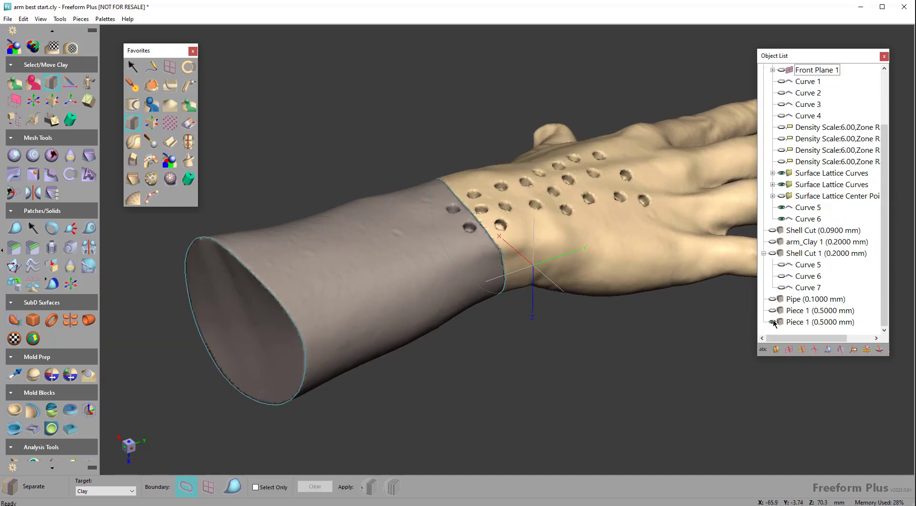
click(773, 322)
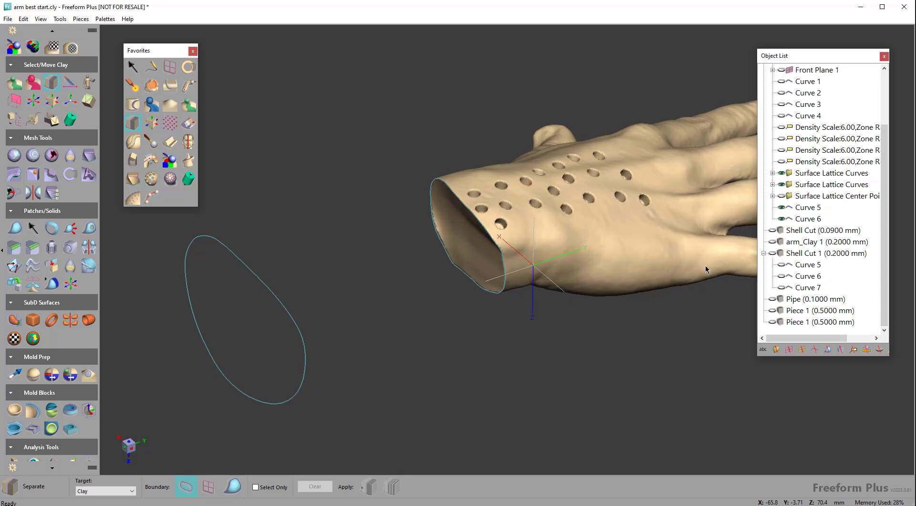
click(781, 216)
click(781, 208)
middle_drag(447, 337, 299, 73)
Step: Show Front Plane 1 and place a surface-normal axis marker inside its profile with 10 mm diameter, 5 mm clearance and 5 mm length
scroll(48, 119, up, 15)
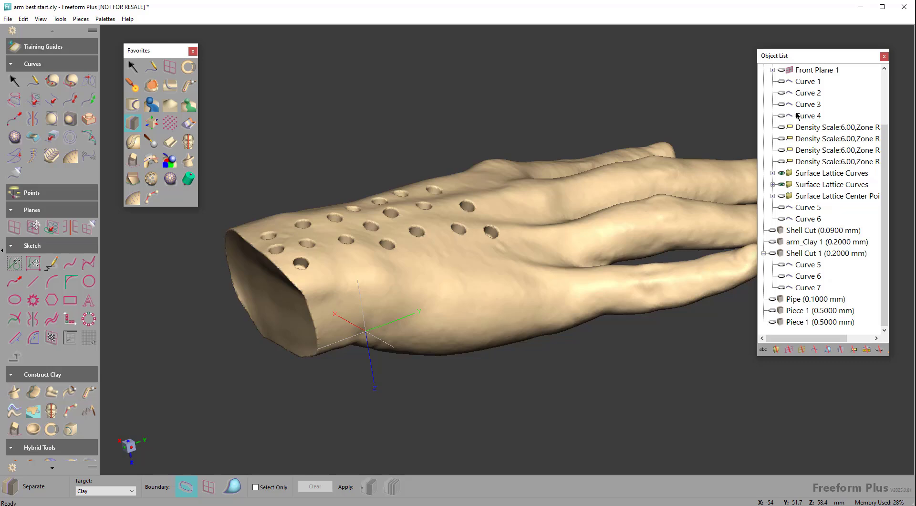
scroll(798, 116, up, 2)
click(782, 138)
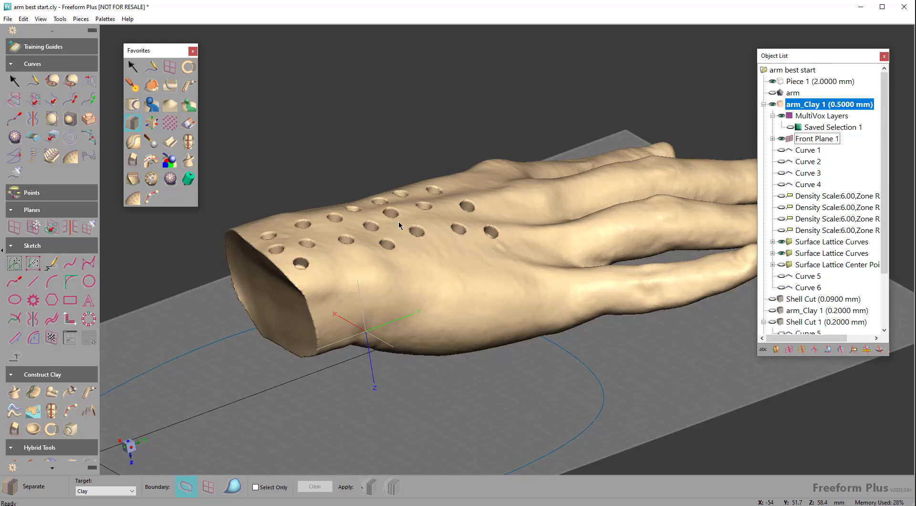
scroll(399, 225, down, 3)
click(71, 156)
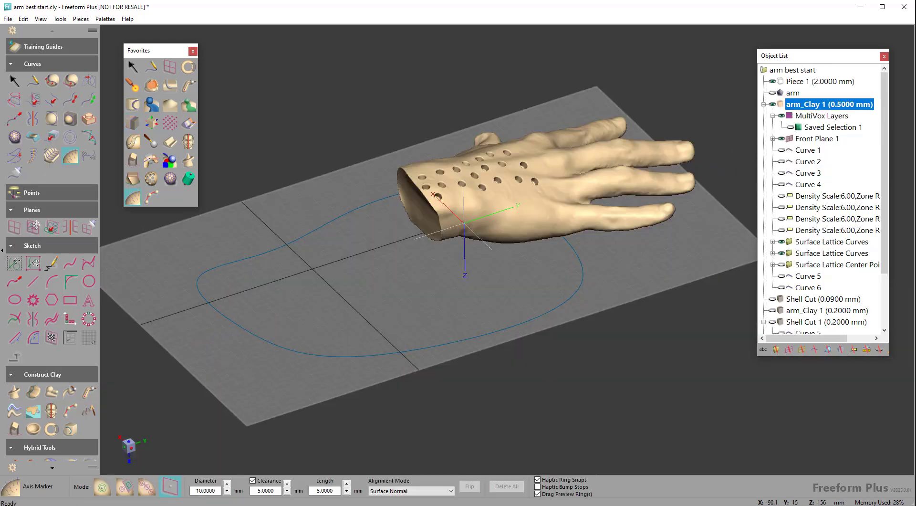
click(311, 231)
click(371, 274)
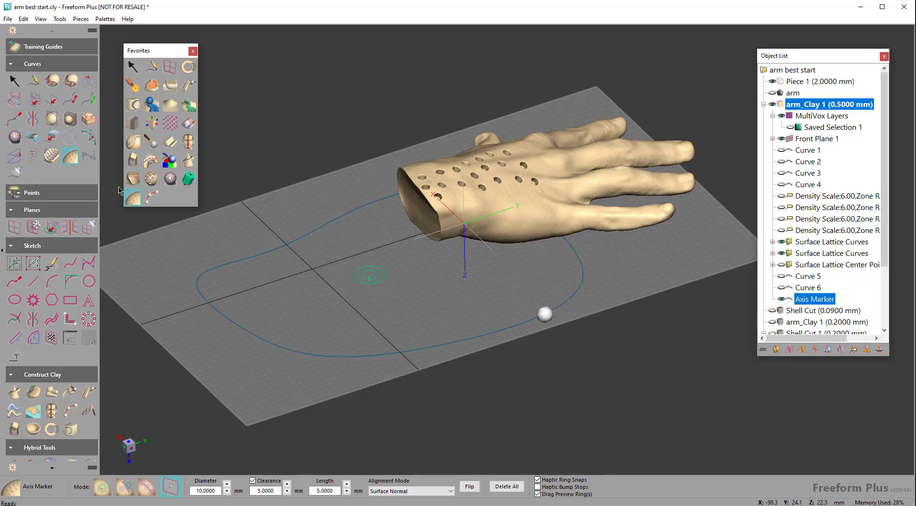
Step: Place two more axis markers of the same size on Front Plane 1, spaced along the profile toward the fingers
scroll(515, 303, up, 3)
scroll(485, 292, up, 1)
click(386, 303)
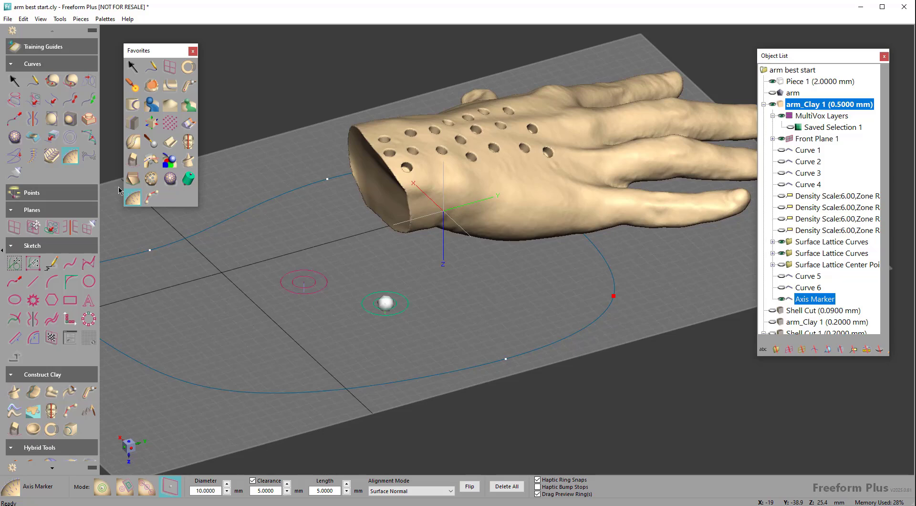
click(510, 296)
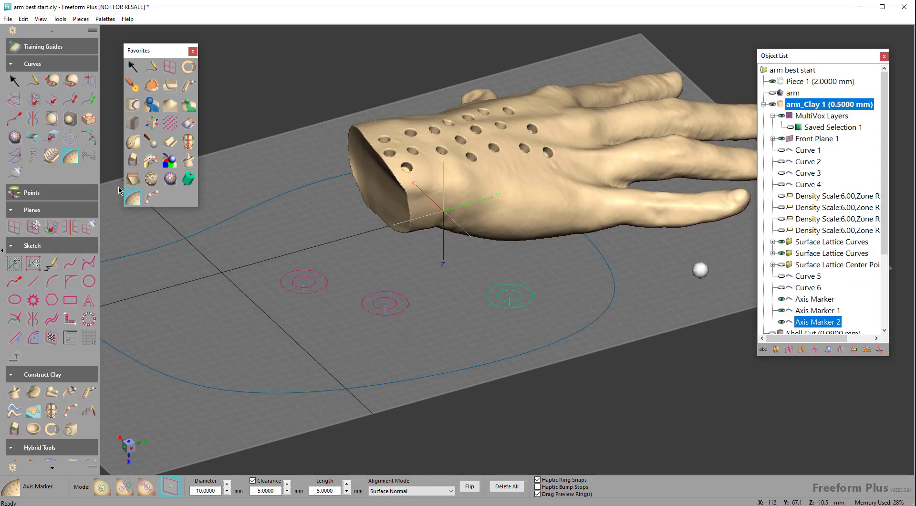
scroll(119, 191, down, 2)
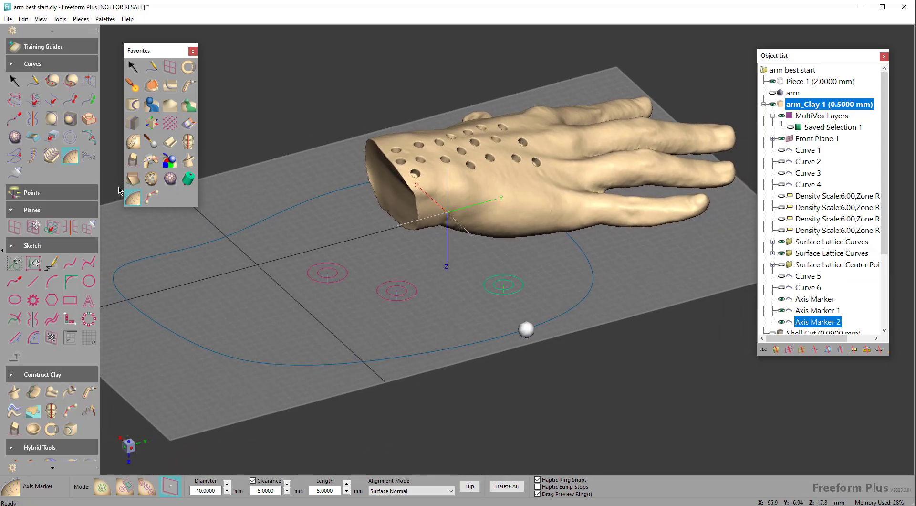
middle_drag(527, 330, 496, 311)
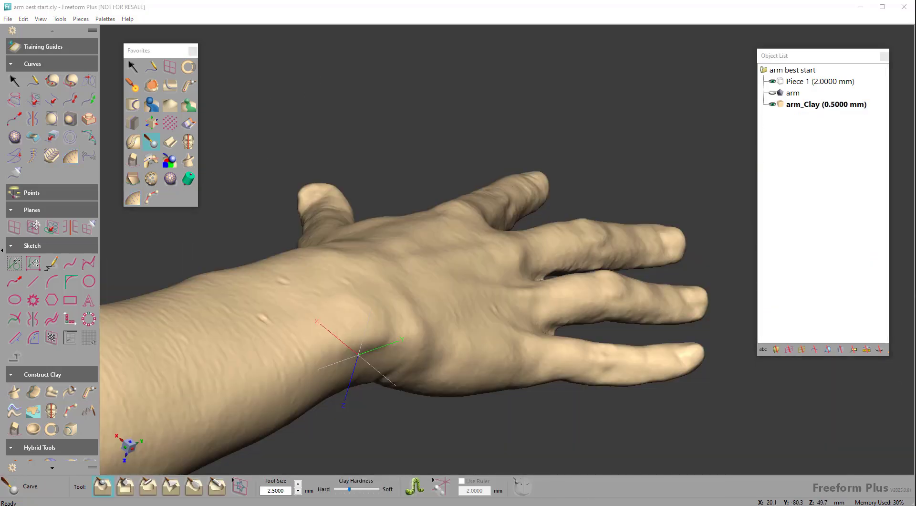
click(280, 70)
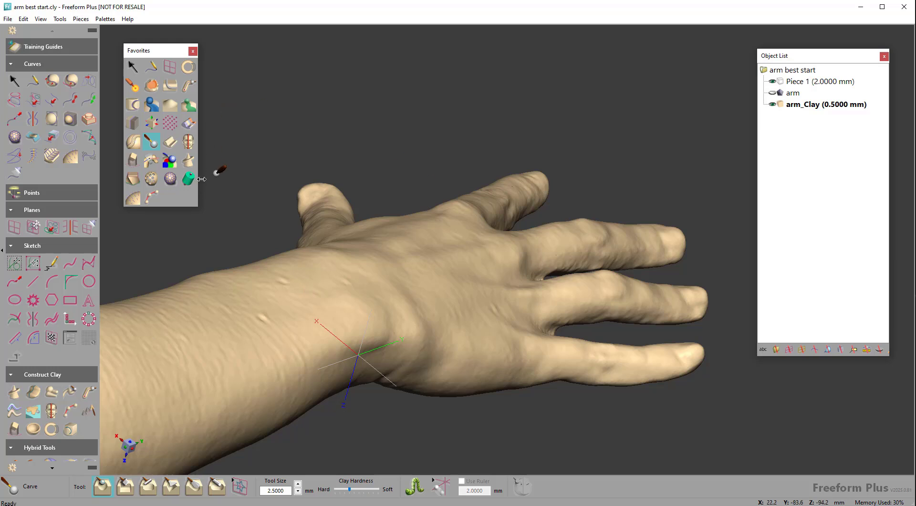
Step: Place four surface-normal axis markers across the back of the hand, with 10 mm diameter, 5 mm clearance and 5 mm length
click(134, 197)
middle_drag(474, 234, 430, 190)
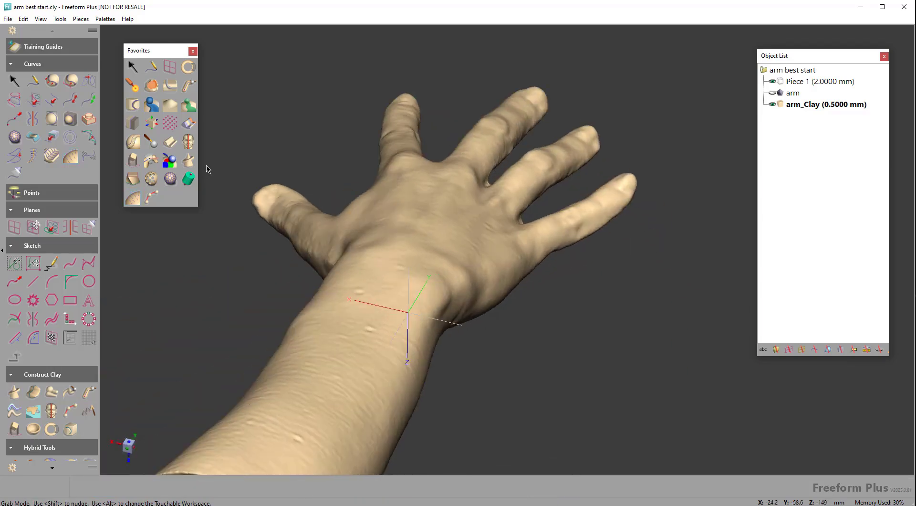
middle_drag(518, 219, 527, 103)
mouse_move(394, 95)
middle_down()
mouse_move(414, 74)
mouse_move(300, 162)
mouse_move(329, 196)
middle_up()
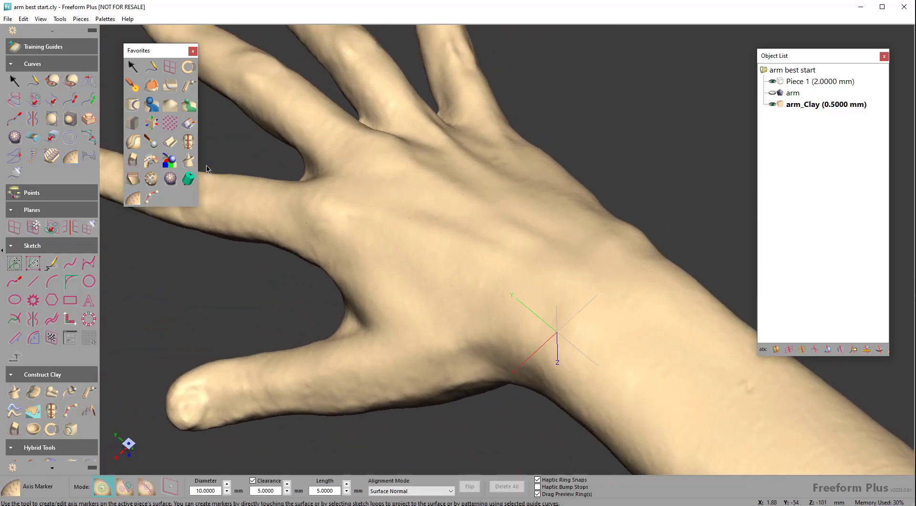
mouse_move(518, 110)
middle_down()
mouse_move(495, 182)
mouse_move(490, 176)
middle_up()
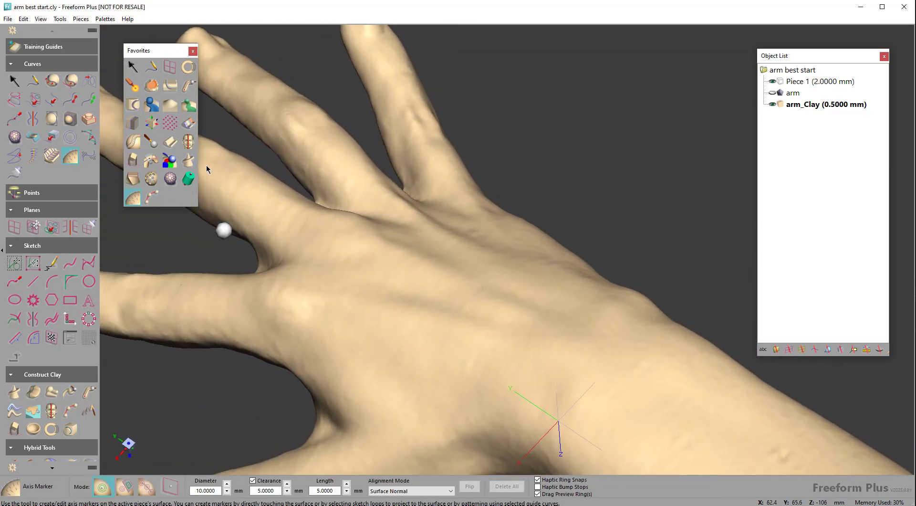
click(548, 267)
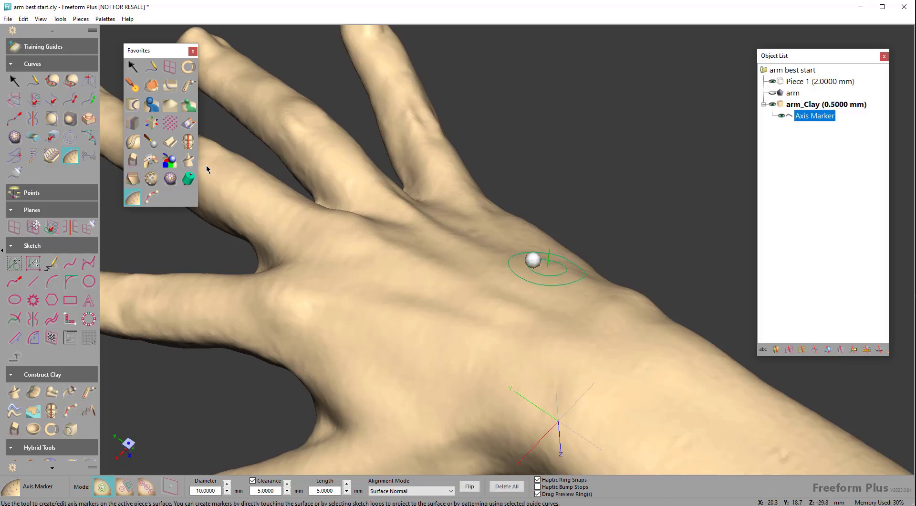
click(451, 247)
click(360, 270)
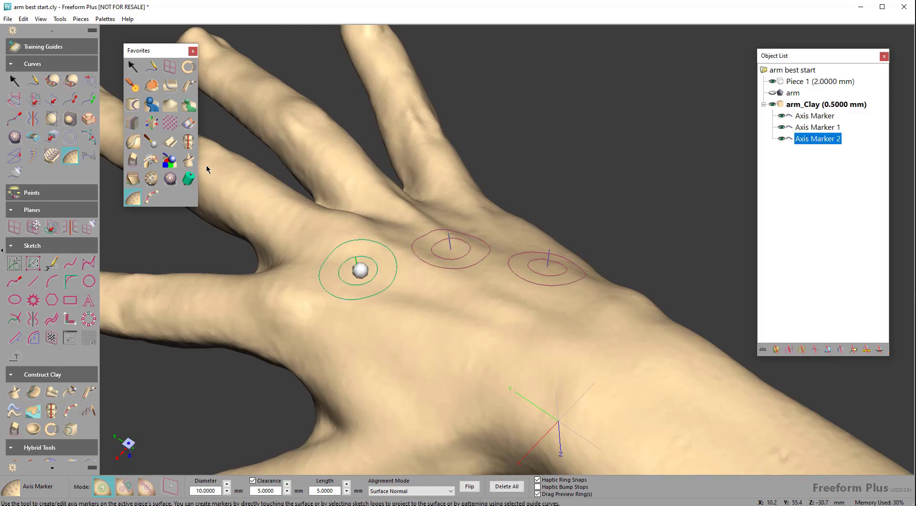
click(377, 365)
Step: Place five more axis markers of the same size around the wrist and forearm and on the lower back of the hand
mouse_move(466, 367)
middle_down()
mouse_move(458, 305)
mouse_move(469, 233)
middle_up()
click(513, 288)
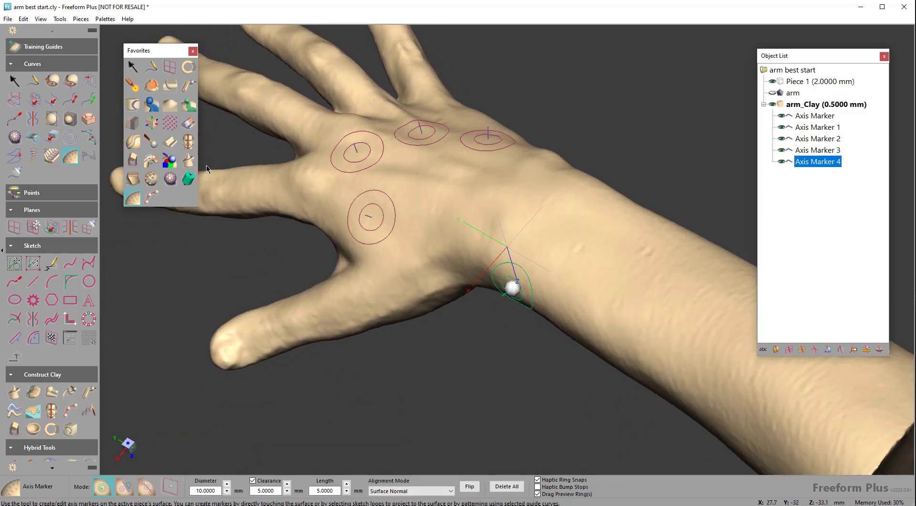
click(609, 348)
click(642, 263)
click(562, 216)
click(440, 195)
middle_drag(549, 200, 557, 198)
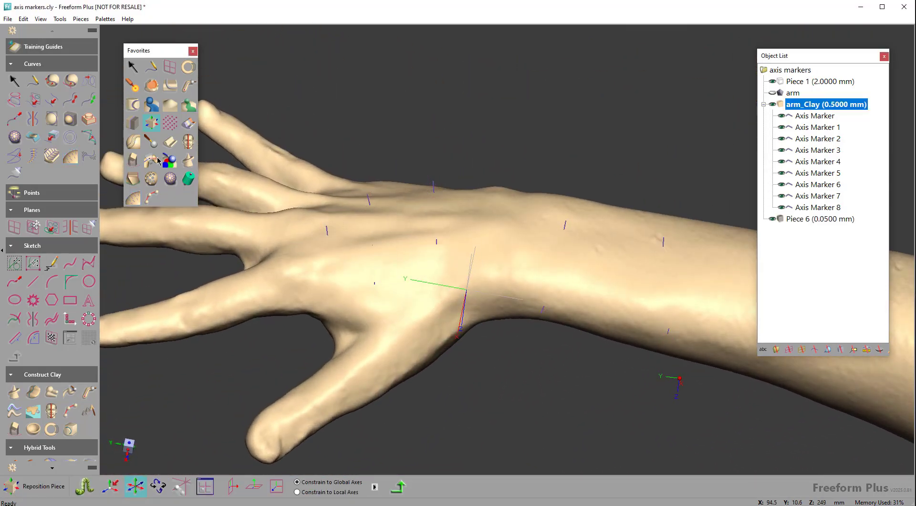
Step: Start a Pattern Piece with the Piece 6 cylinder as source and all nine axis markers of arm_Clay as multiple targets
click(153, 197)
click(153, 196)
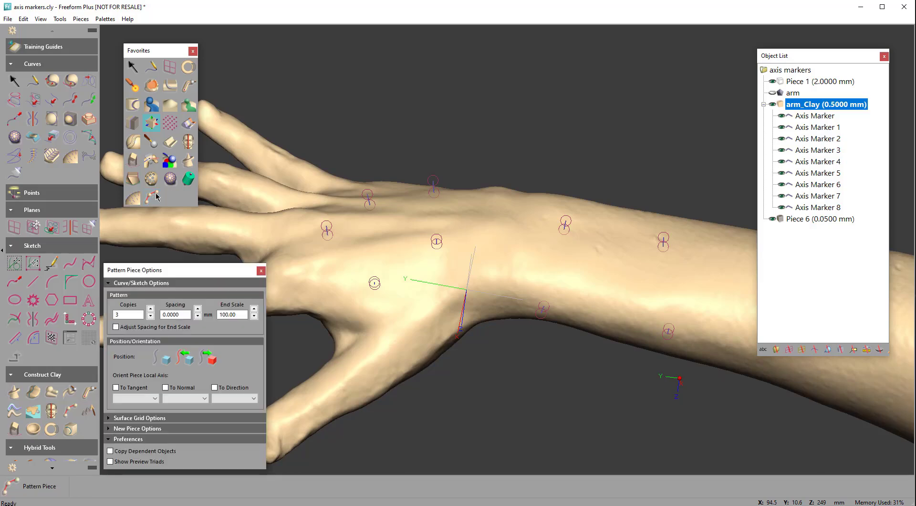
middle_drag(547, 391, 499, 291)
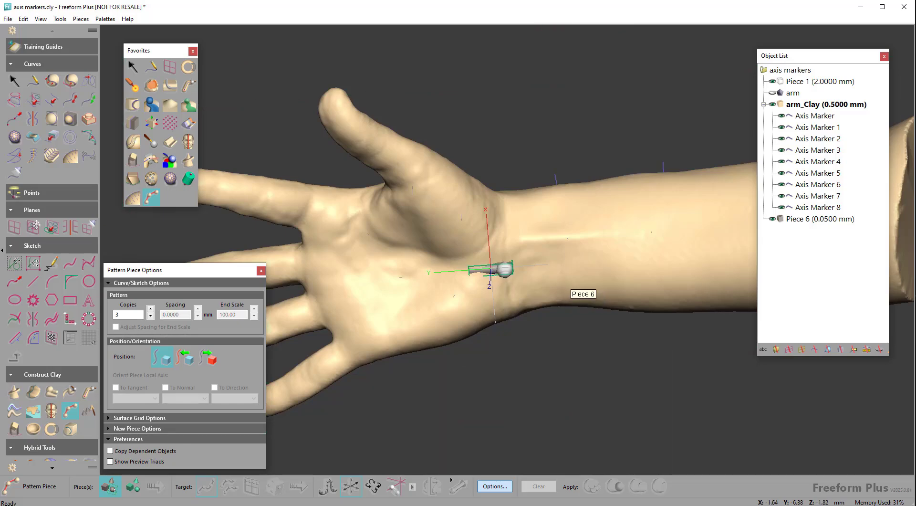
click(505, 270)
middle_drag(506, 270, 289, 422)
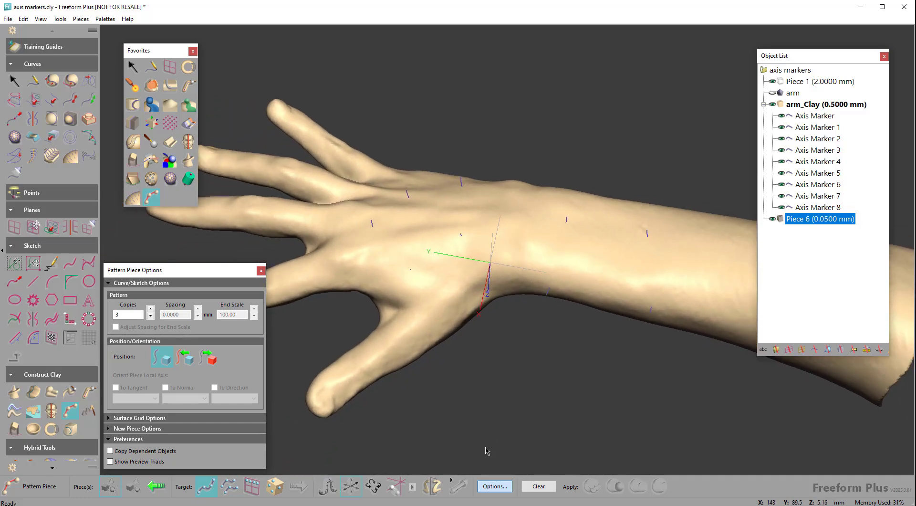
click(229, 486)
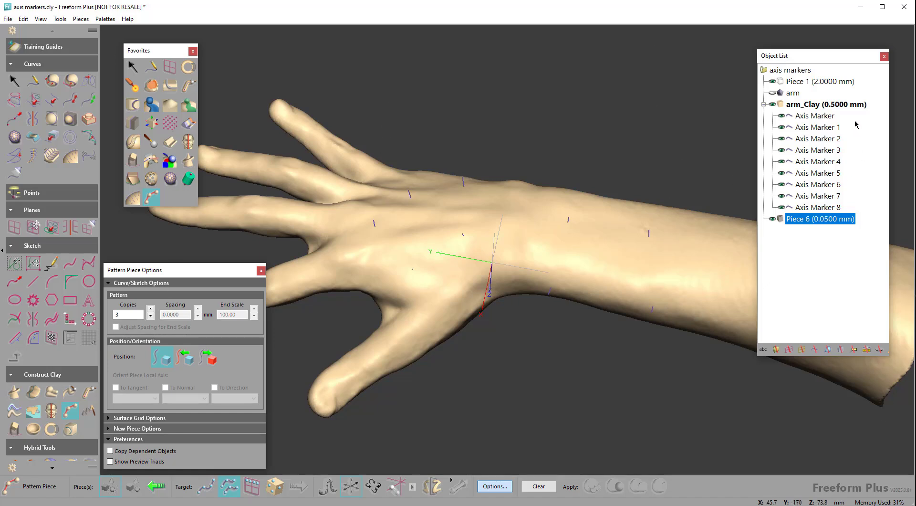
mouse_move(854, 116)
mouse_down()
mouse_move(835, 178)
mouse_move(814, 207)
mouse_up()
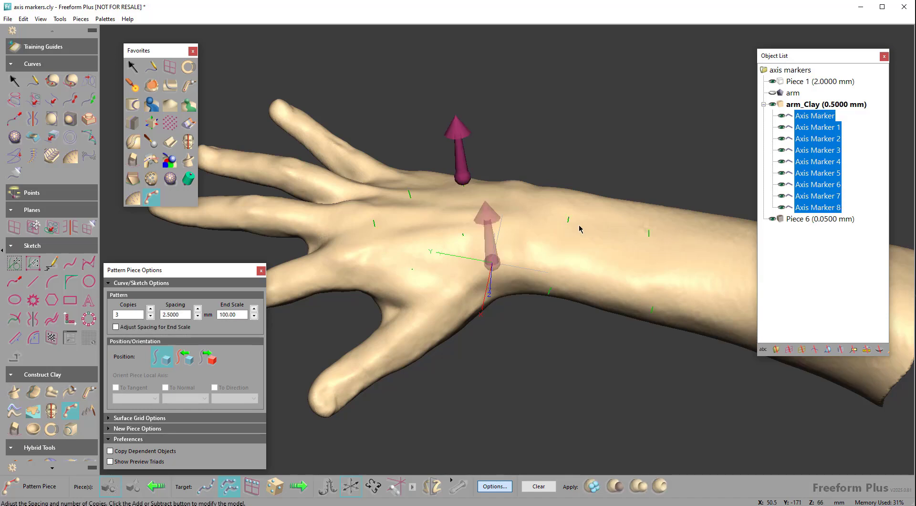
middle_drag(579, 229, 589, 266)
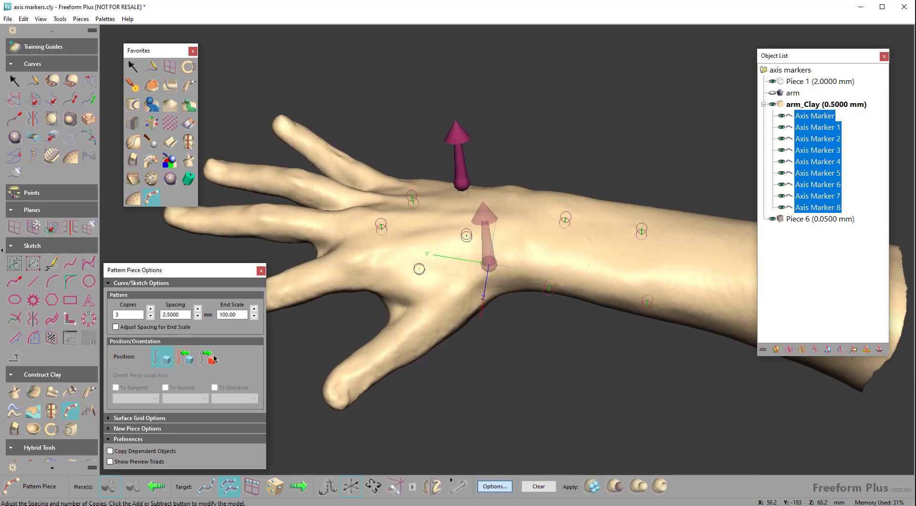
Step: Position the patterned cylinders on the axis markers and set the number of copies to 1
click(186, 357)
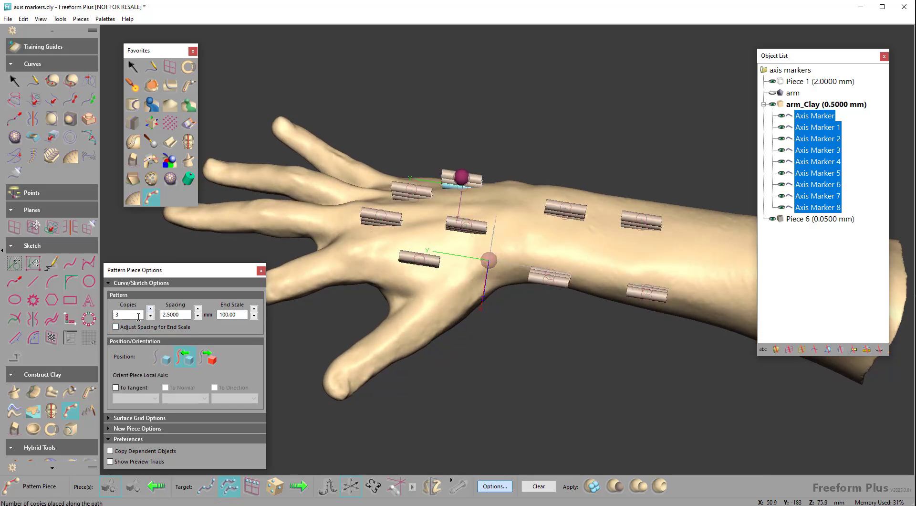
drag(134, 315, 88, 314)
text(1)
key(Return)
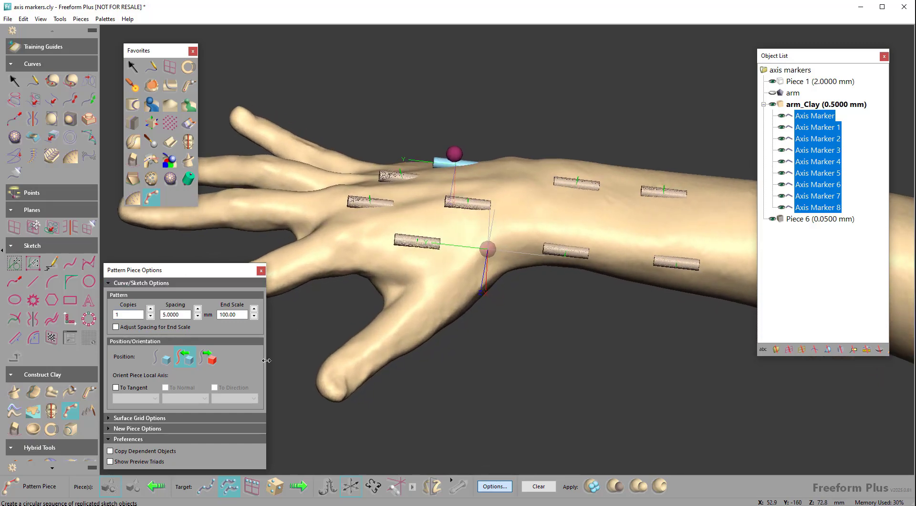
Step: Orient the cylinders' local Y axis to the tangent and apply the pattern as a new piece
click(124, 387)
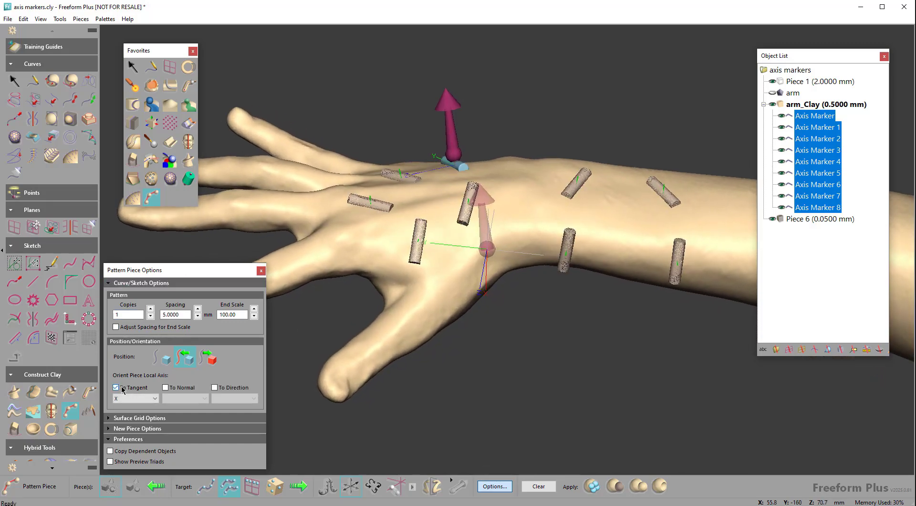
click(120, 402)
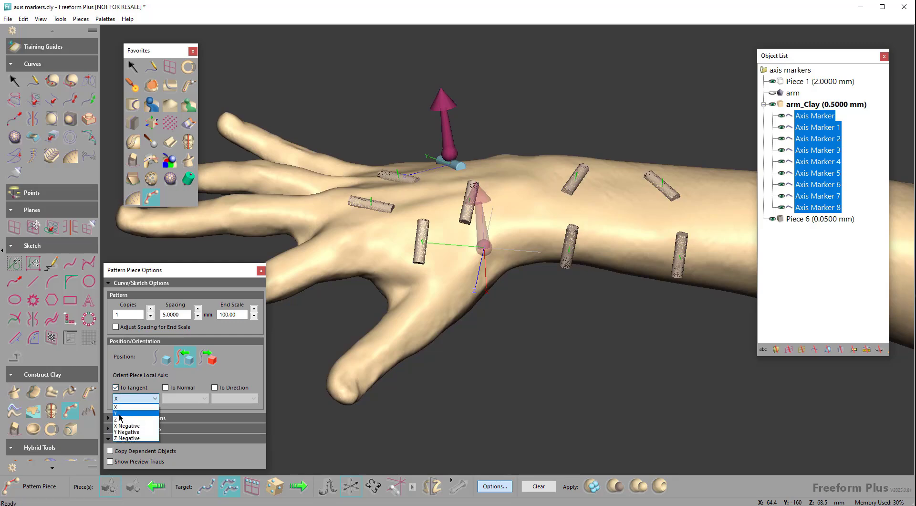
click(121, 418)
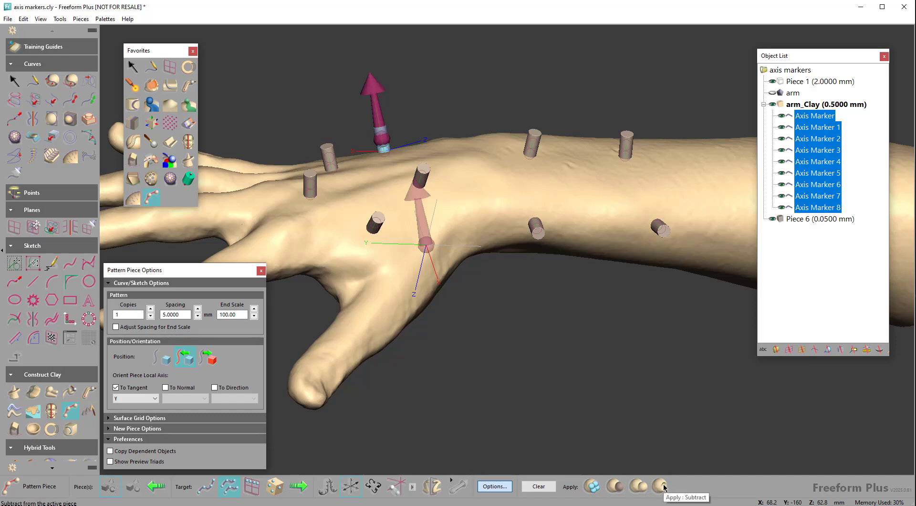
click(616, 486)
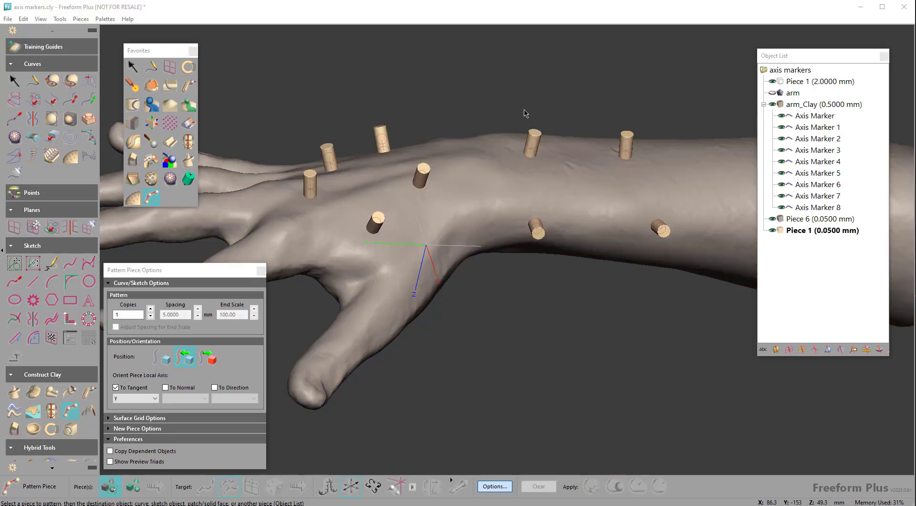
click(132, 66)
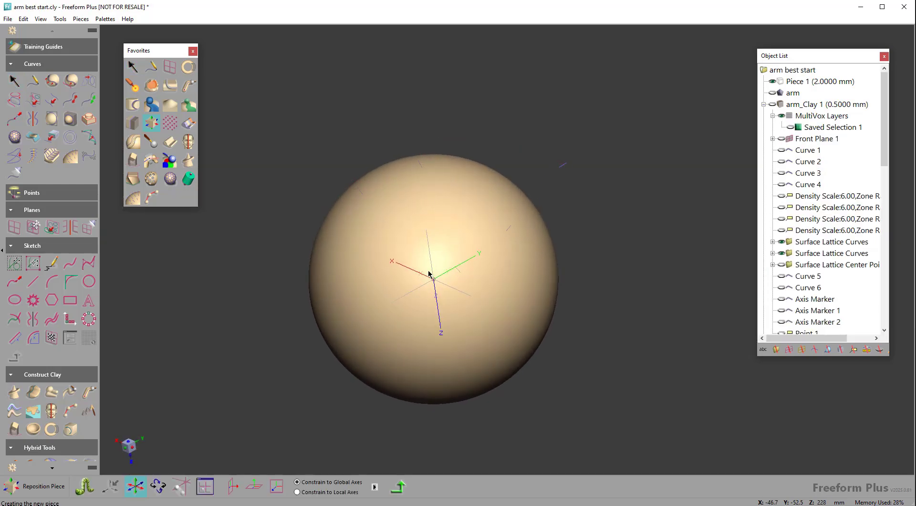
Step: Start a Pattern Piece with the Piece 6 cylinder as source and the surface of the Piece 4 sphere as target
click(151, 196)
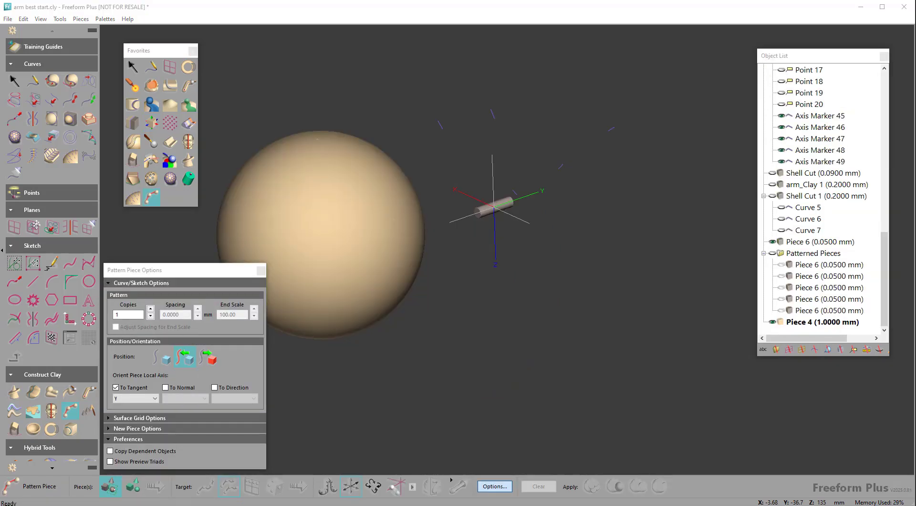
middle_drag(538, 242, 539, 241)
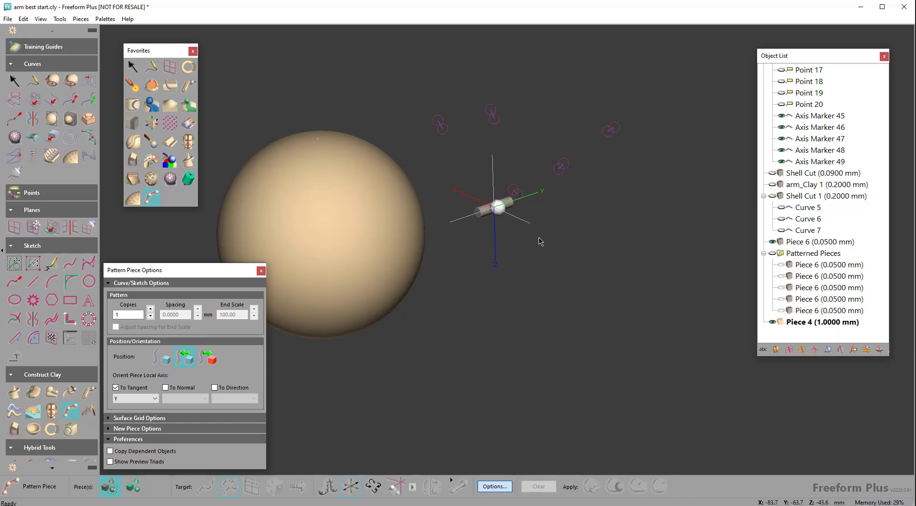
click(498, 206)
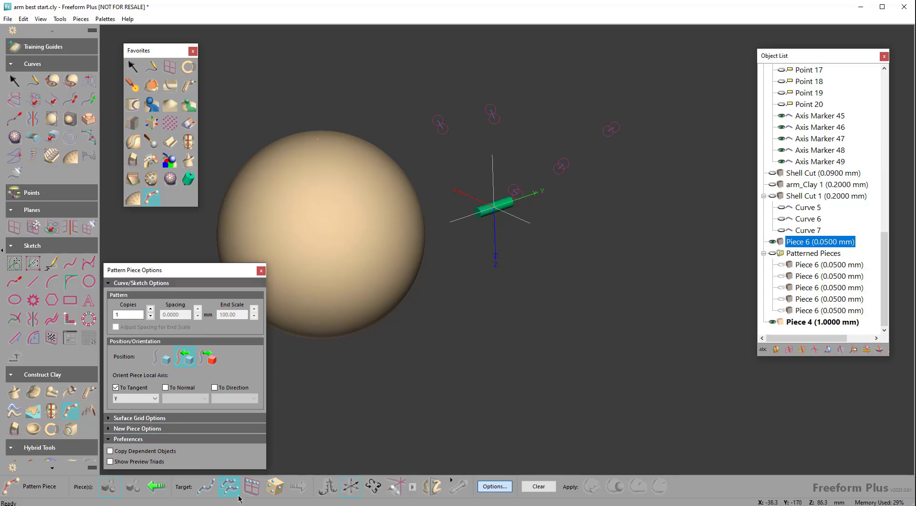
click(274, 488)
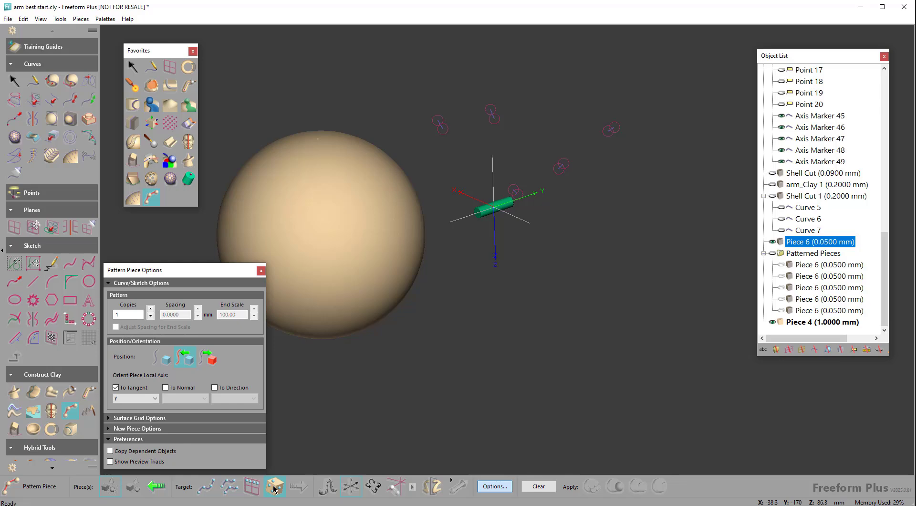
click(325, 254)
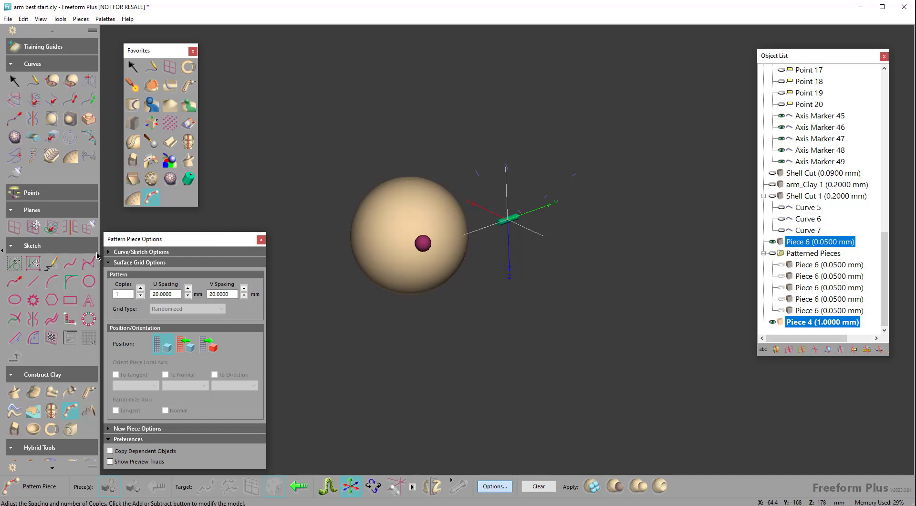
Step: Set 17 randomized copies, position them on the sphere's surface and orient their local X axis to the tangent
click(140, 289)
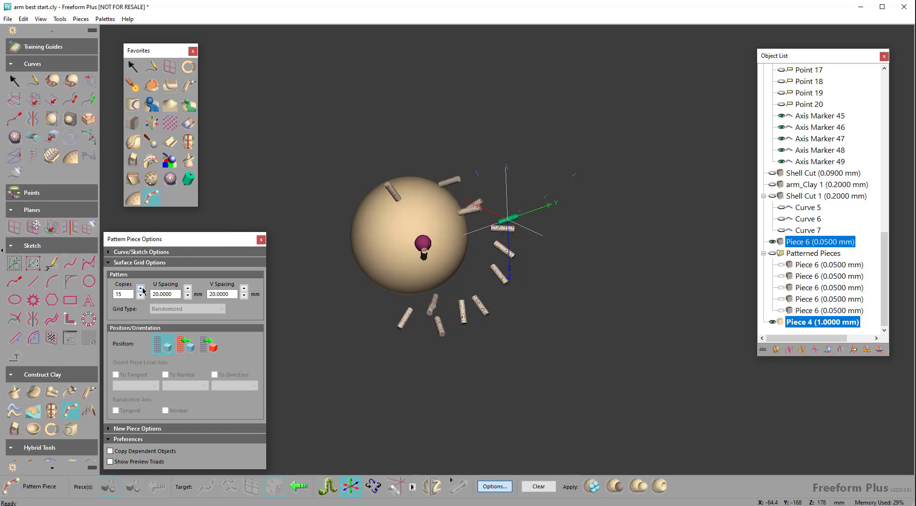
click(188, 349)
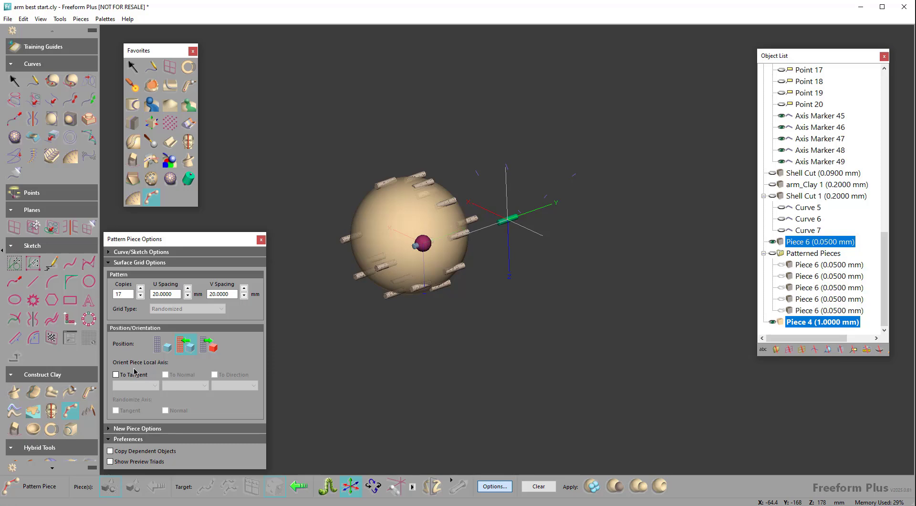
click(135, 375)
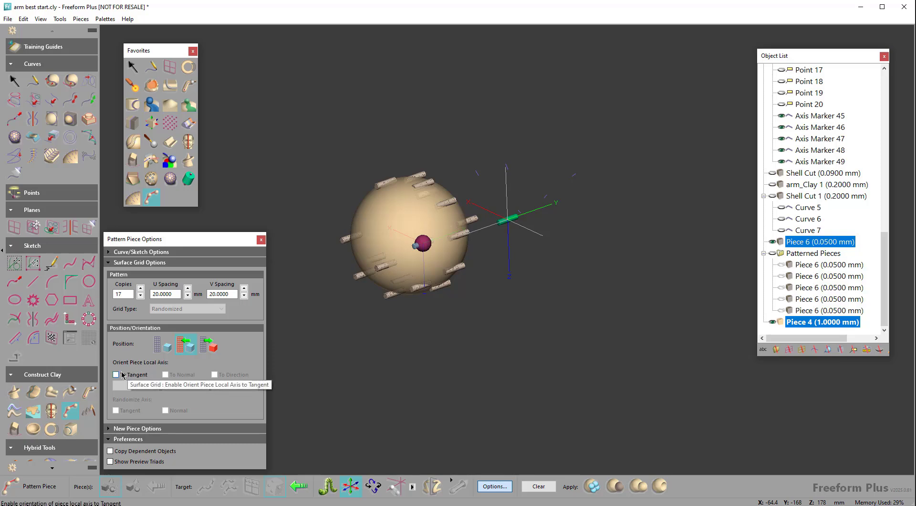
Step: Raise the number of cylinder copies on the sphere gradually to 77
click(142, 289)
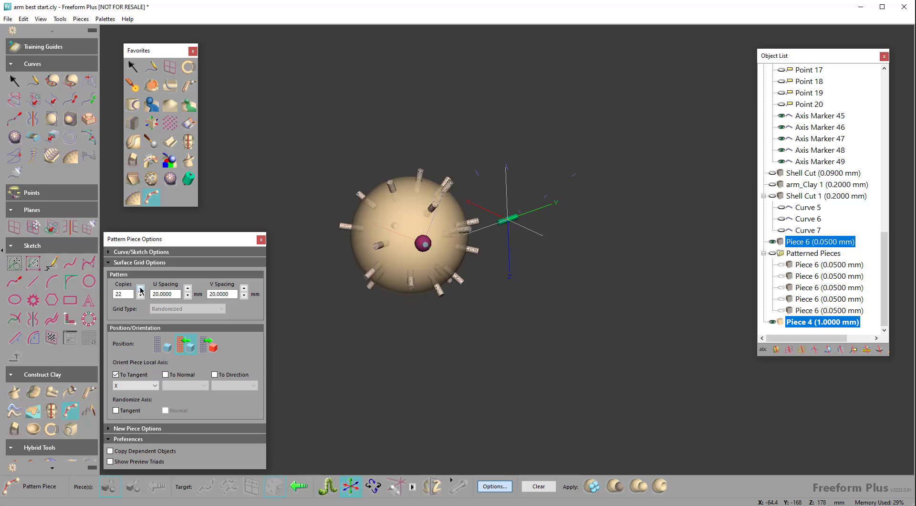
click(141, 288)
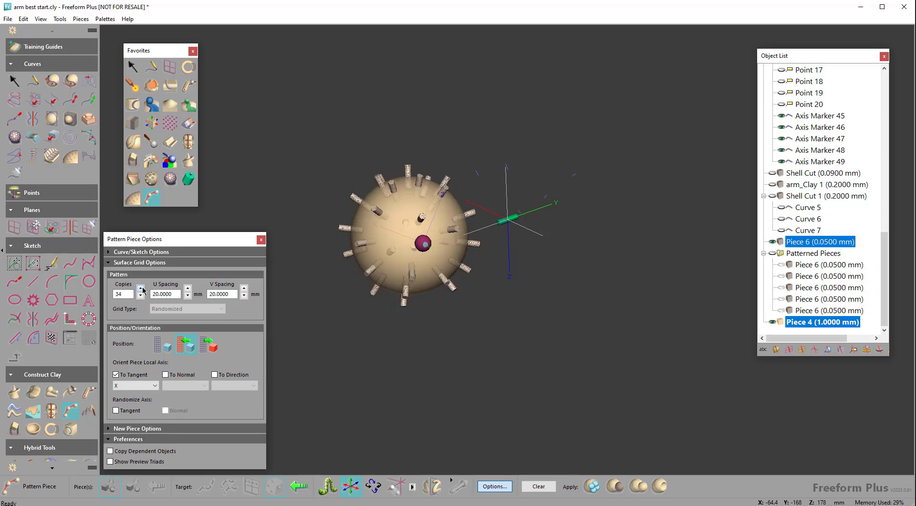
click(141, 288)
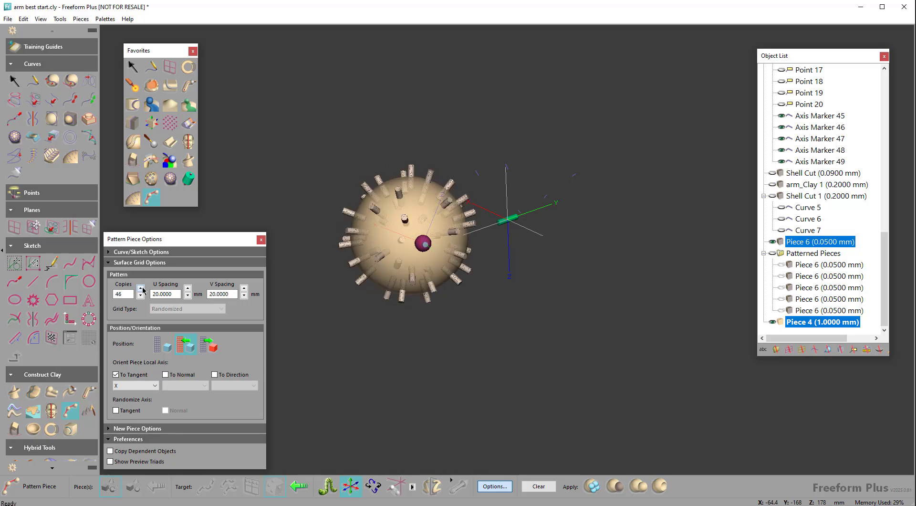
click(142, 289)
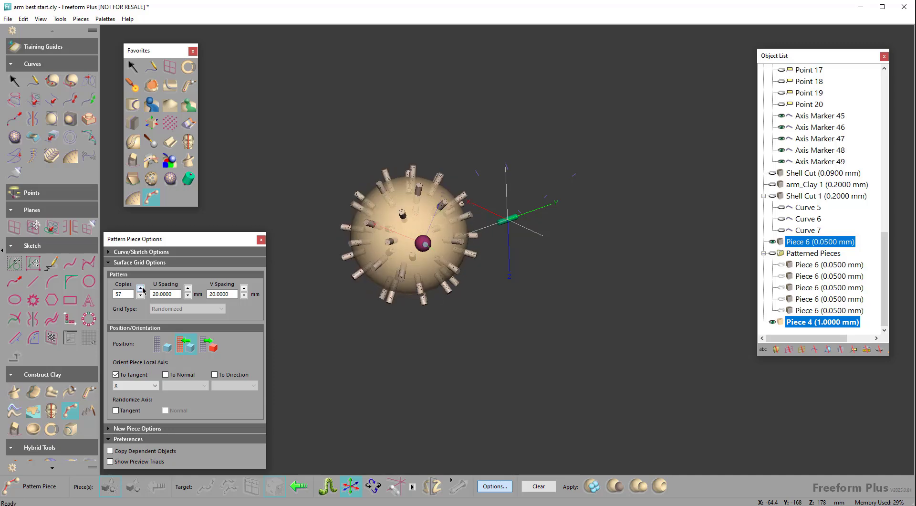
click(141, 289)
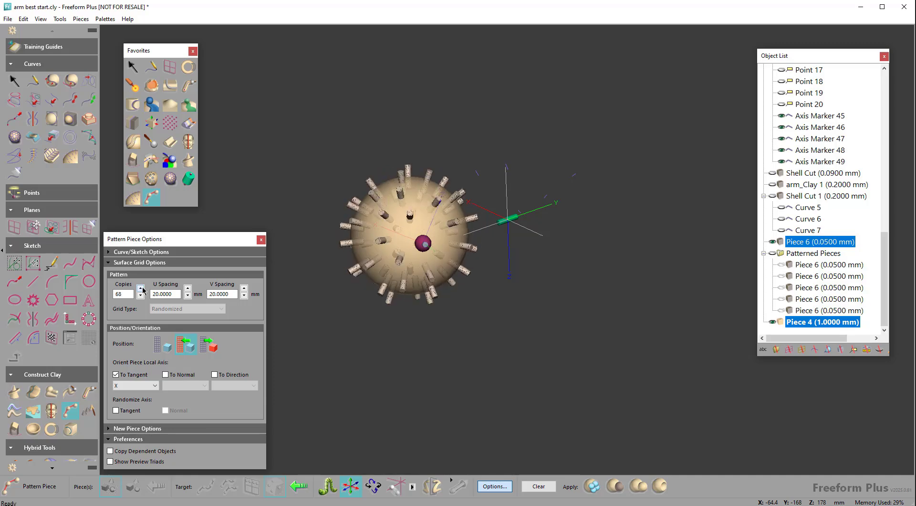
click(142, 289)
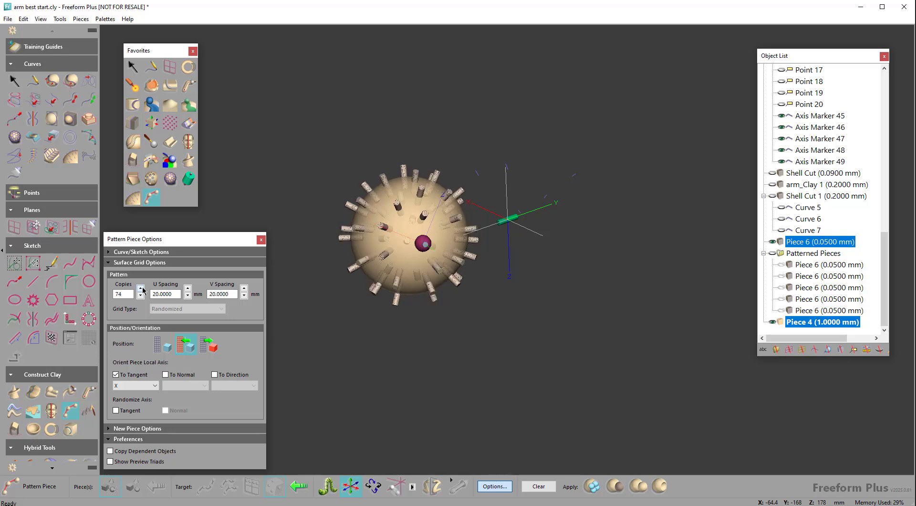
click(141, 288)
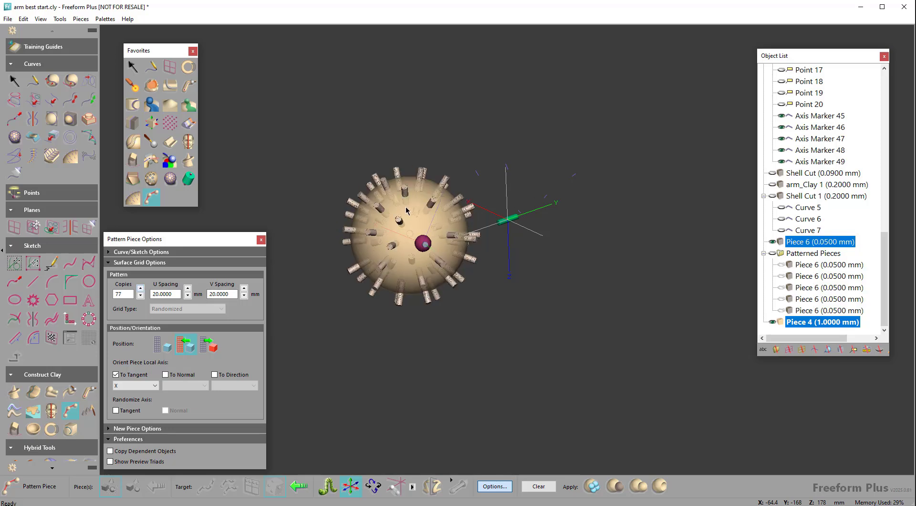
Step: Increase the copies to 150 and finally 500, and add the patterned cylinders to the Piece 4 sphere
drag(126, 294, 63, 271)
text(150)
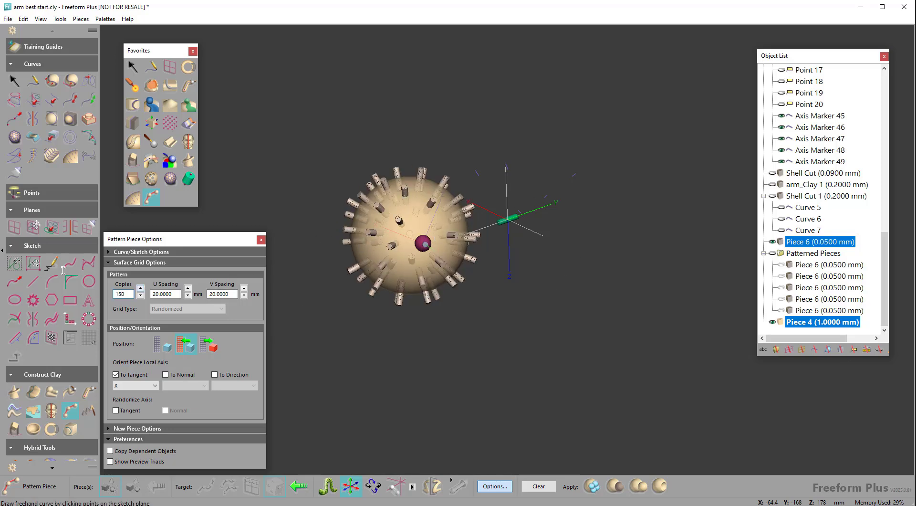
key(Return)
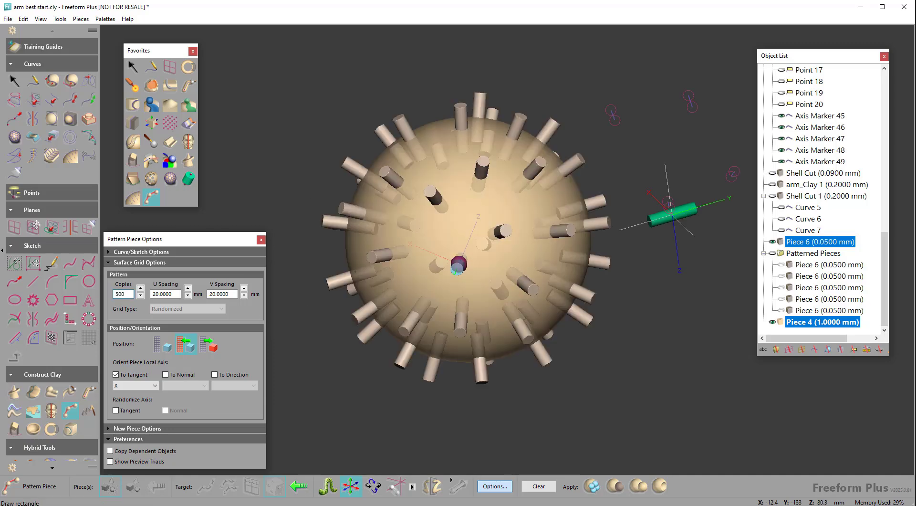
middle_drag(354, 252, 585, 191)
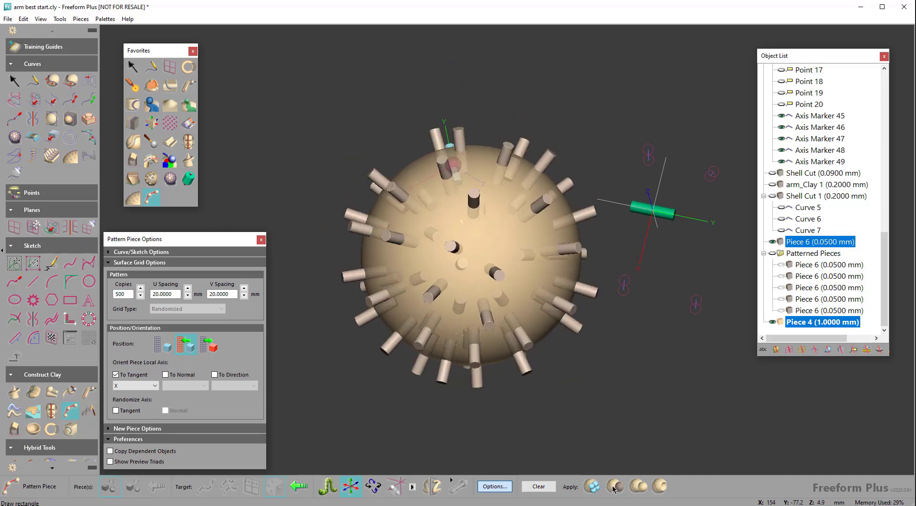
click(639, 486)
middle_drag(639, 409, 198, 226)
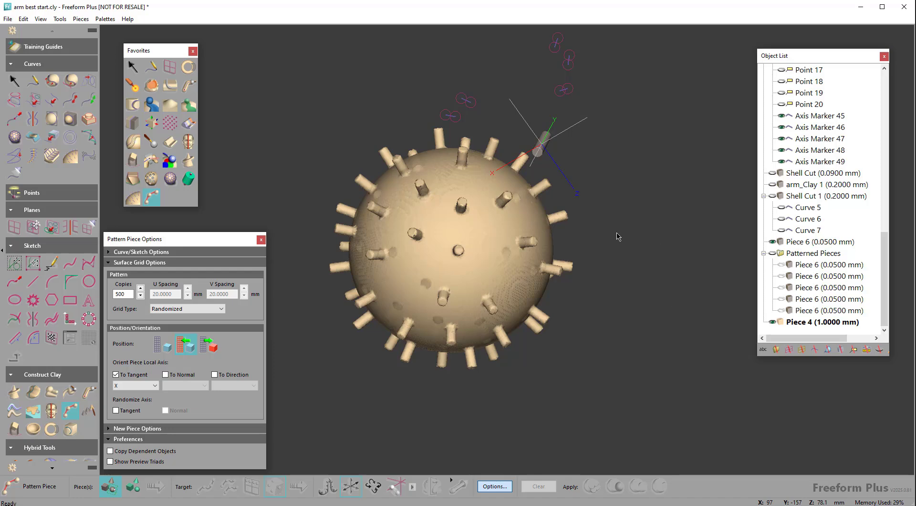
middle_drag(626, 213, 630, 216)
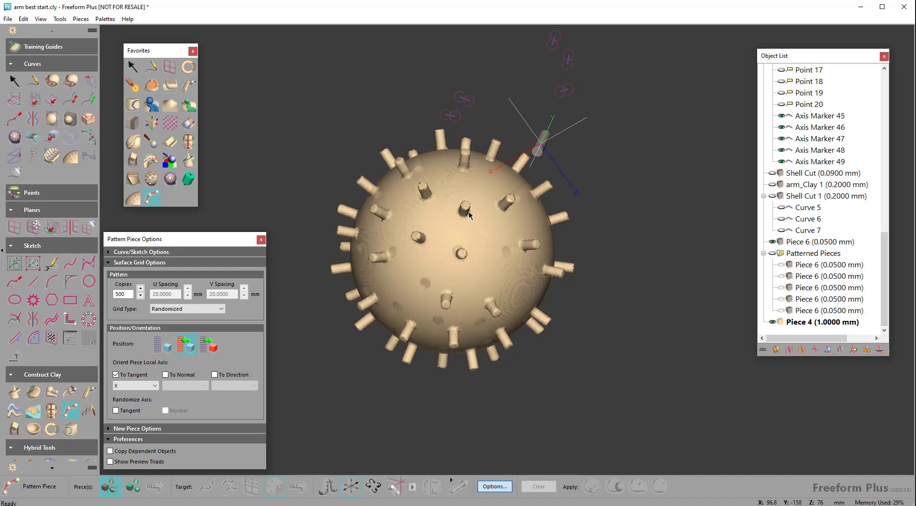